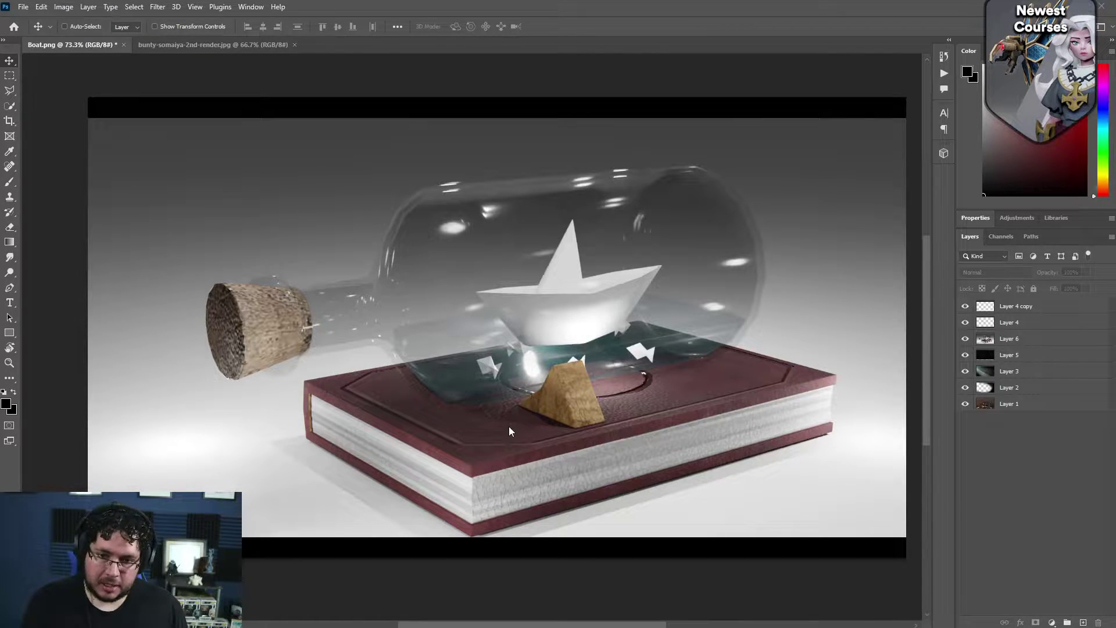
left_click(969, 342)
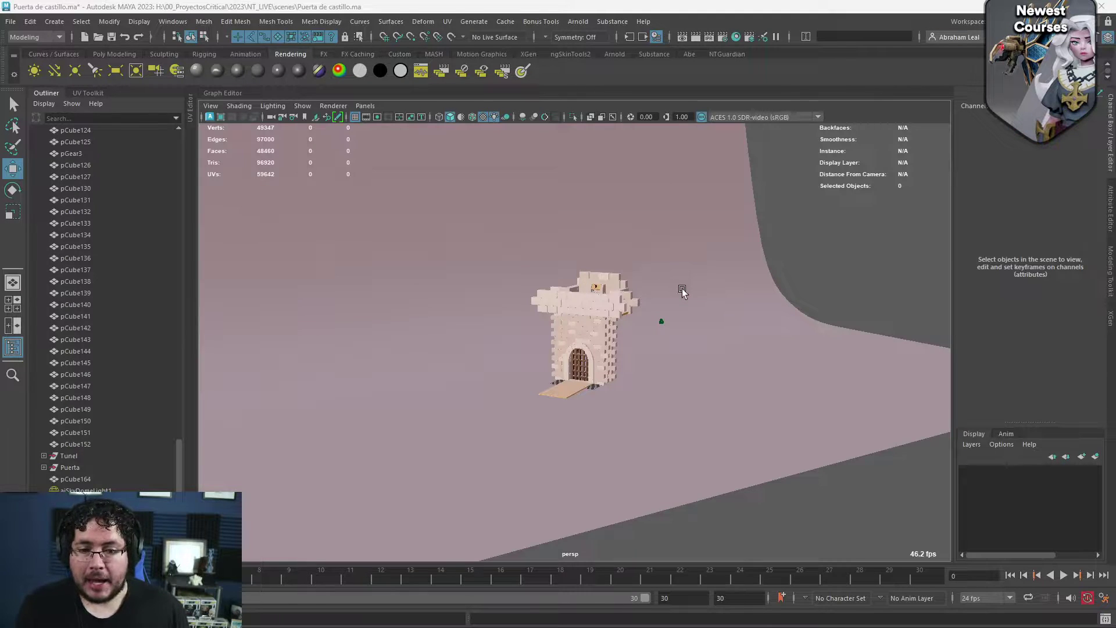
Switch to the castle scene in Maya and examine the tower, arched doorway, portcullis and drawbridge from several angles
right_click_drag(681, 288, 645, 392, "alt")
left_click_drag(645, 392, 583, 294, "alt")
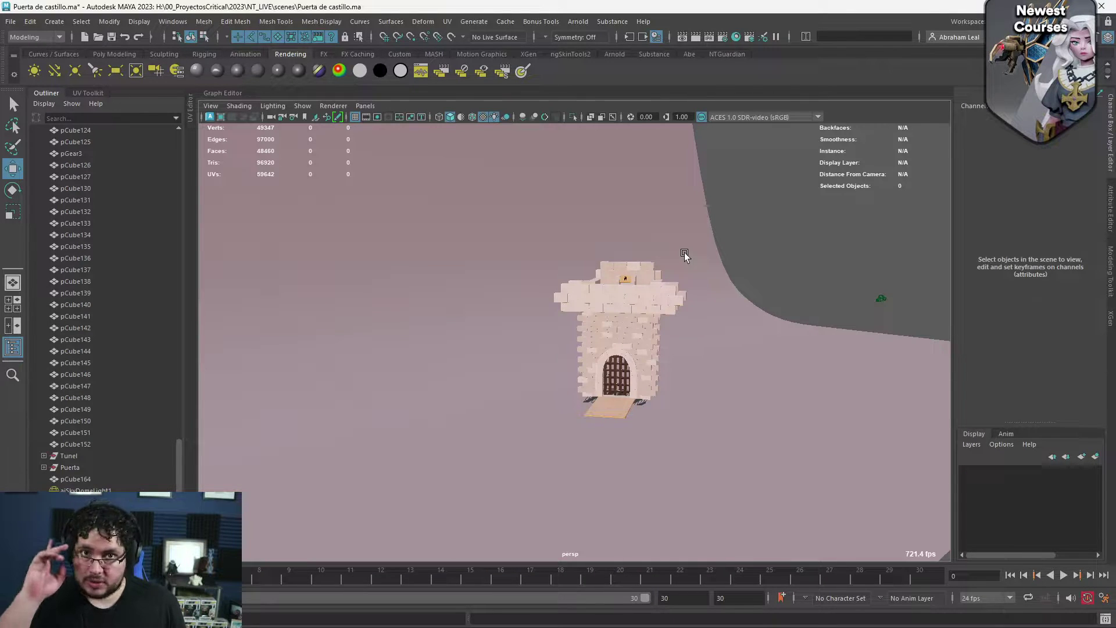
scroll(640, 333, "up", 5)
left_click_drag(698, 331, 632, 316, "alt")
scroll(632, 316, "down", 3)
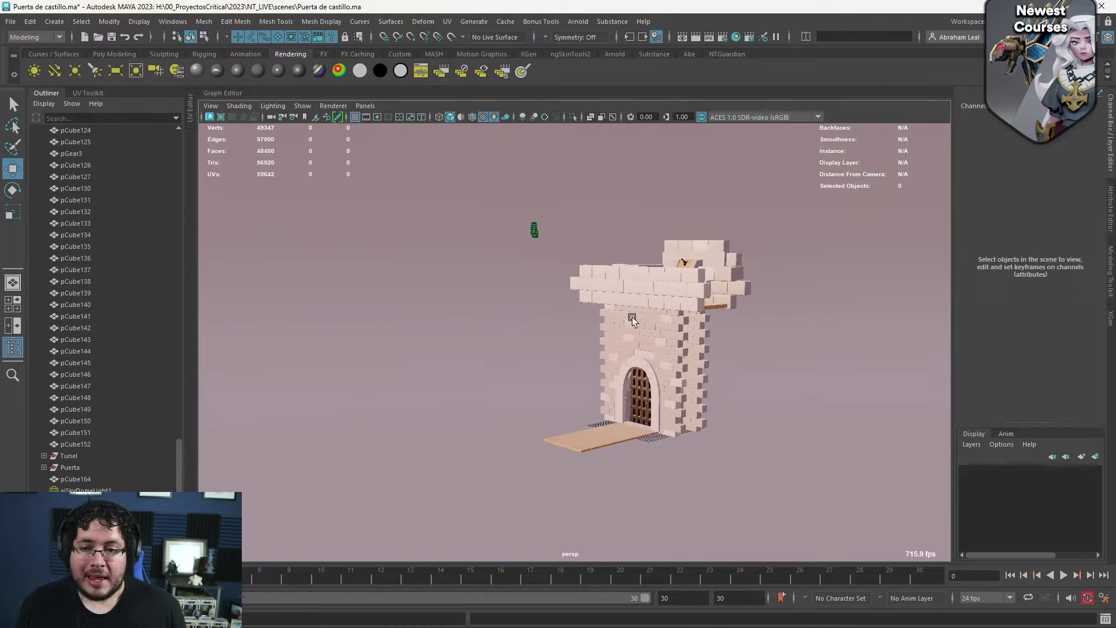
right_click_drag(633, 317, 646, 355, "alt")
left_click_drag(646, 355, 510, 304, "alt")
right_click_drag(511, 304, 685, 363, "alt")
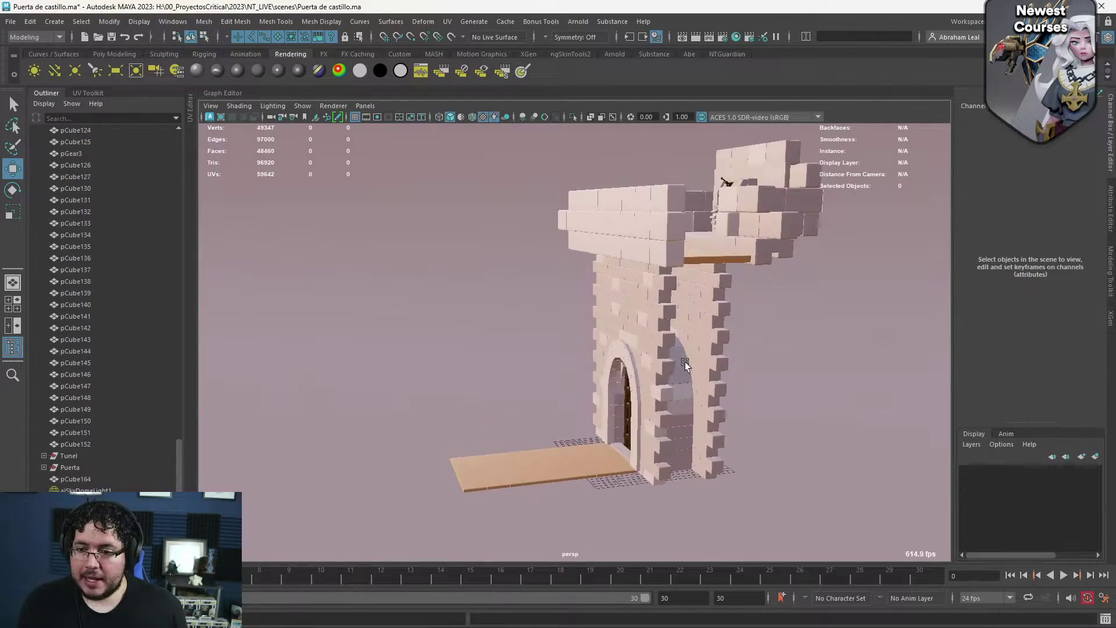
left_click_drag(685, 363, 709, 402, "alt")
right_click_drag(709, 401, 587, 332, "alt")
left_click_drag(587, 332, 630, 316, "alt")
right_click_drag(630, 316, 702, 405, "alt")
left_click_drag(702, 405, 631, 325, "alt")
right_click_drag(631, 326, 670, 369, "alt")
left_click_drag(670, 368, 519, 329, "alt")
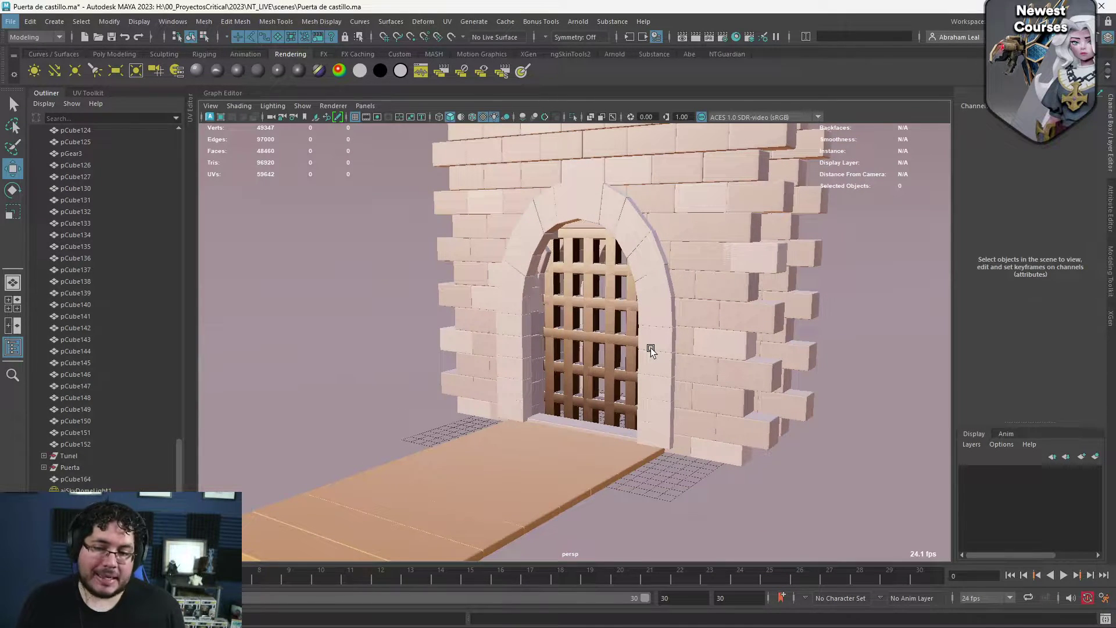
scroll(651, 351, "down", 5)
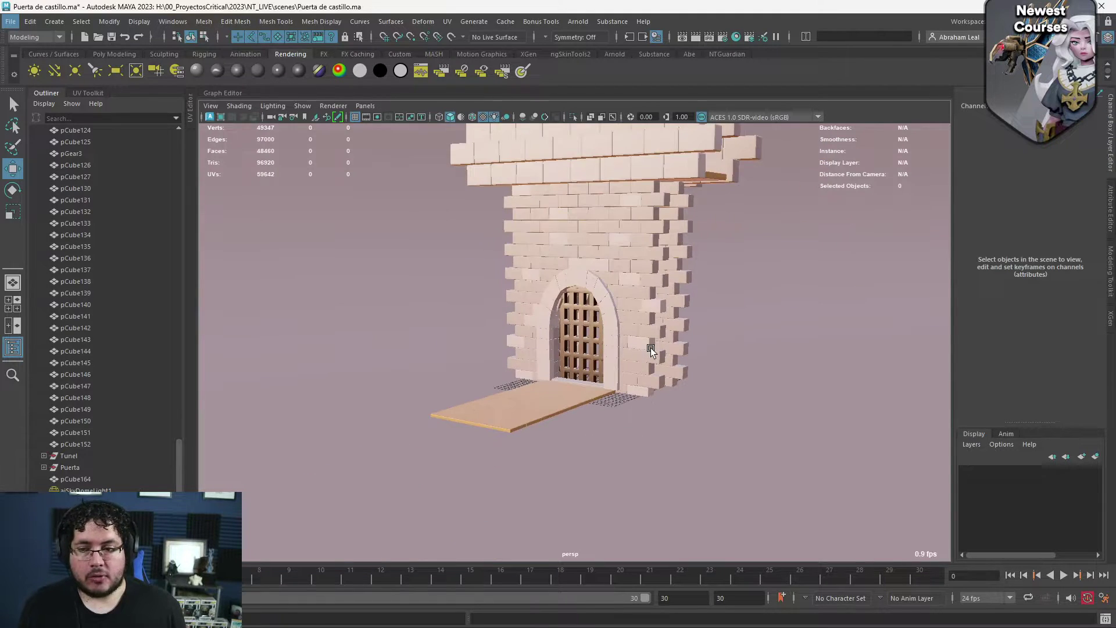
scroll(651, 350, "up", 4)
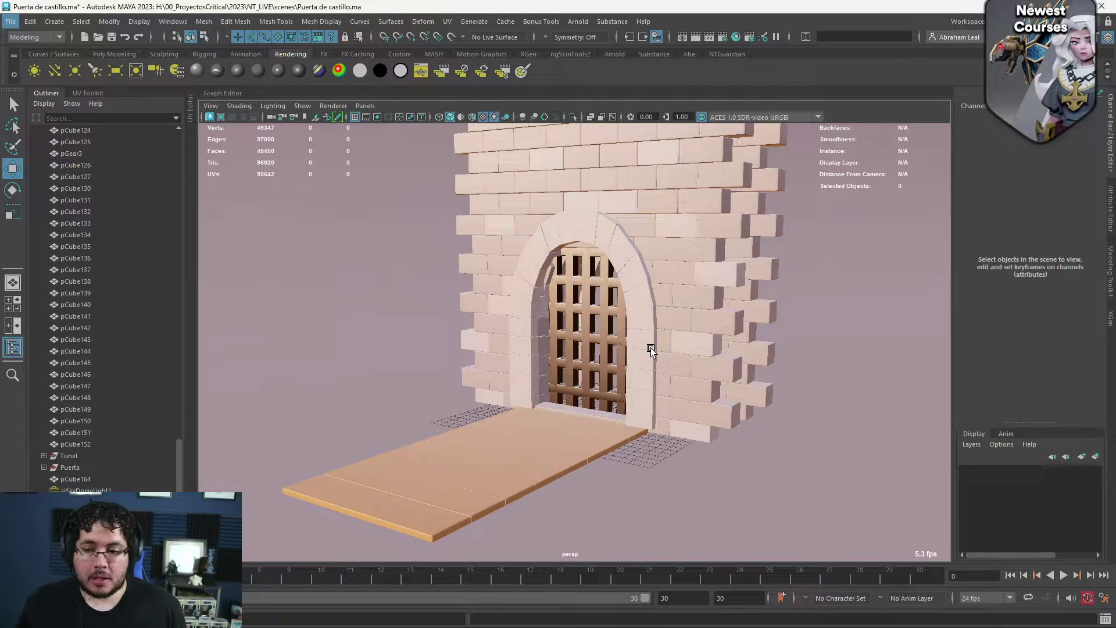
scroll(487, 328, "down", 5)
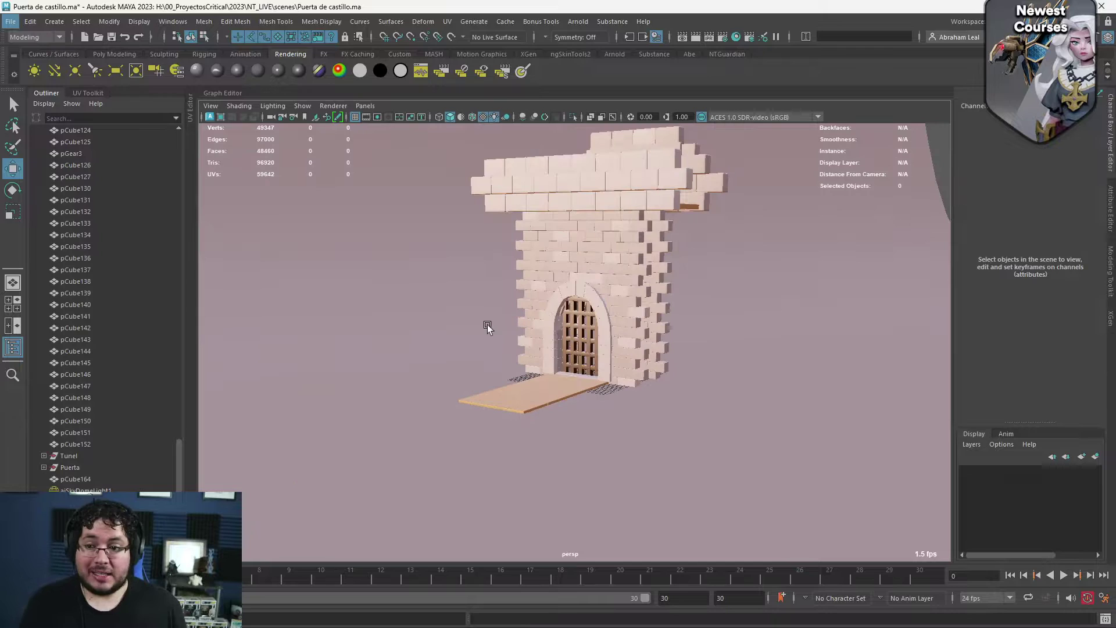
Create a polygon sphere, scale it uniformly to about 8.08 and place it in mid-air in front of the castle tower
left_click(100, 55)
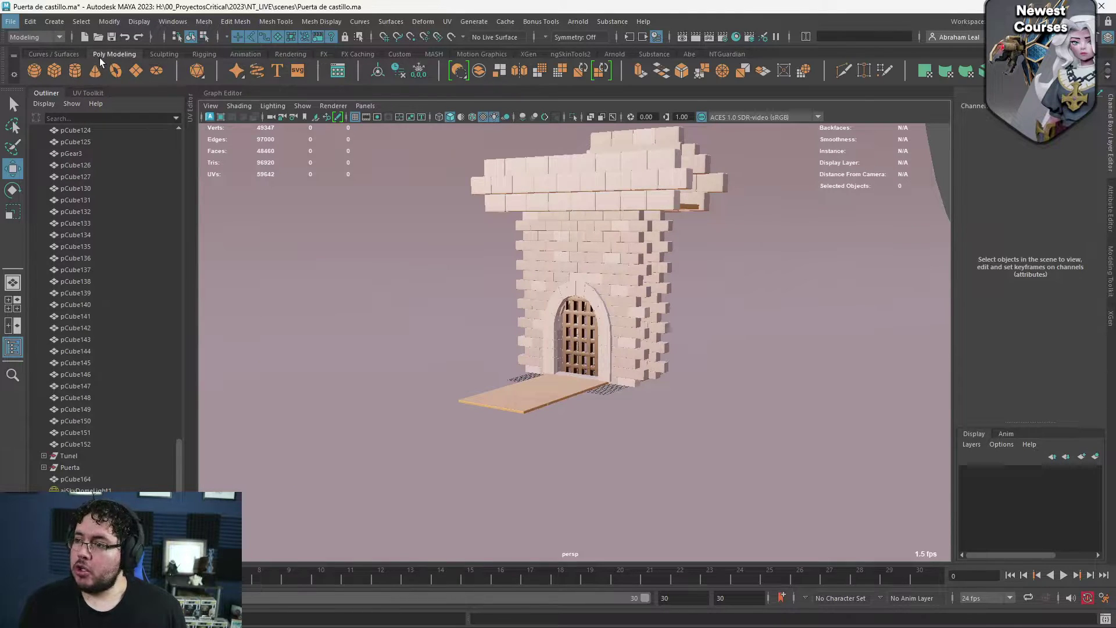
left_click(41, 71)
key("r")
left_click_drag(586, 381, 552, 384)
key("w")
left_click_drag(560, 383, 313, 264)
left_click_drag(317, 265, 434, 252, "alt")
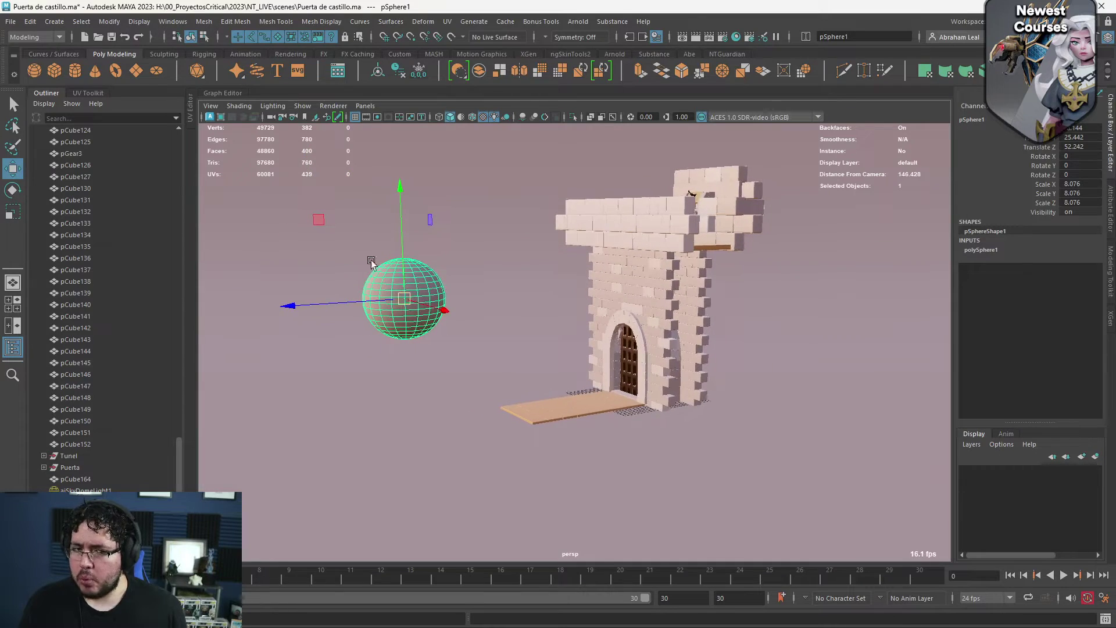
Keyframe the sphere at its start position, and at frame 30 keyframe it moved to the opposite side of the tower
key("s")
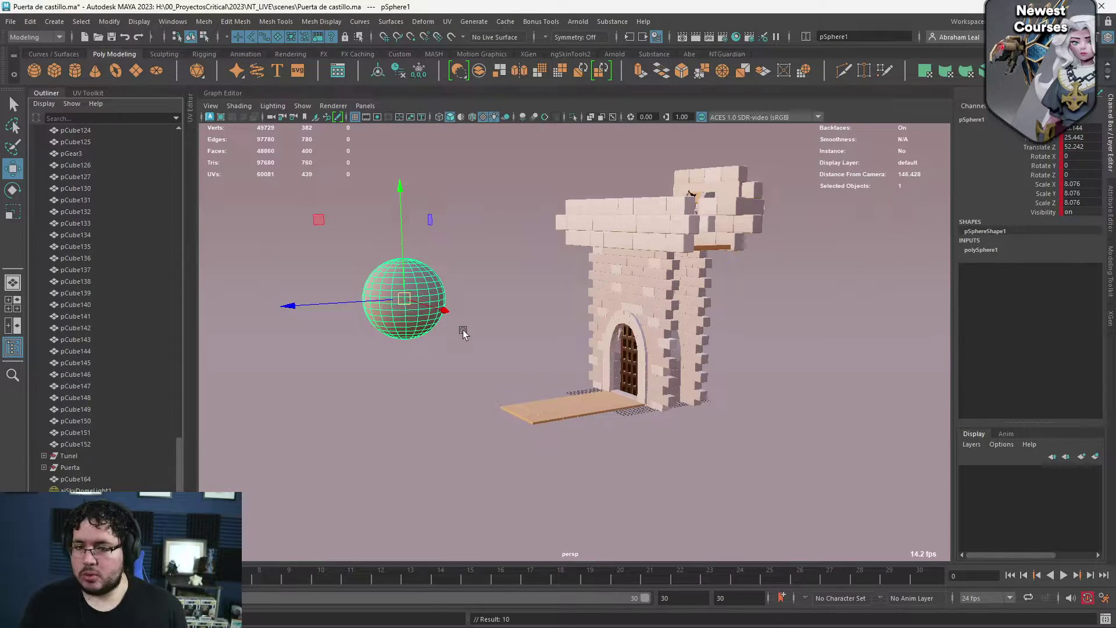
left_click_drag(564, 572, 920, 566)
left_click_drag(390, 289, 721, 357)
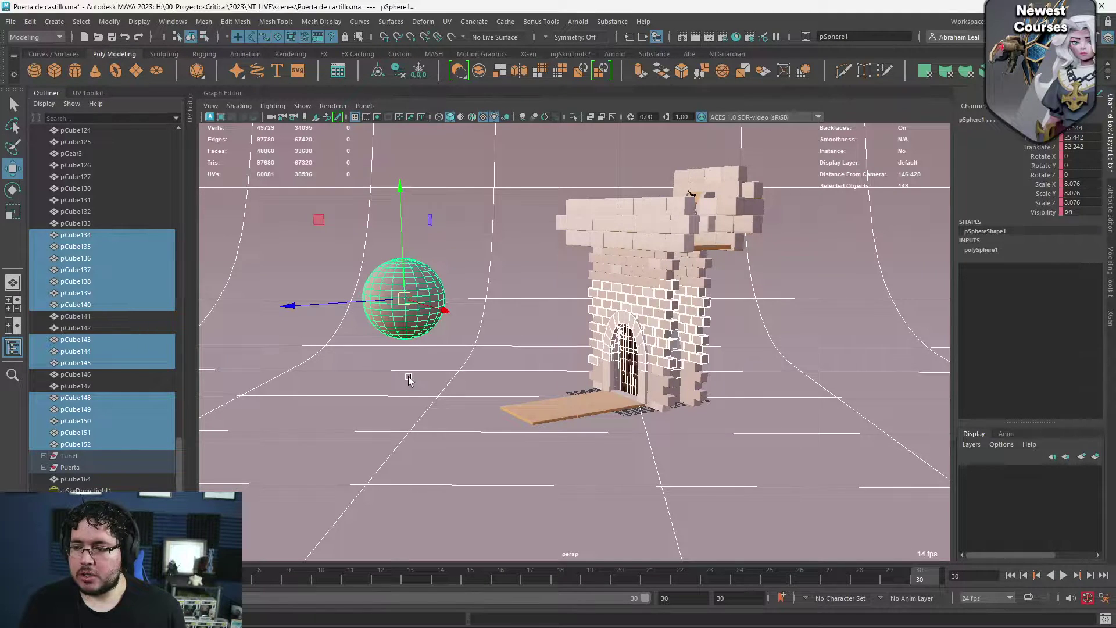
left_click(400, 314)
left_click_drag(400, 314, 854, 365)
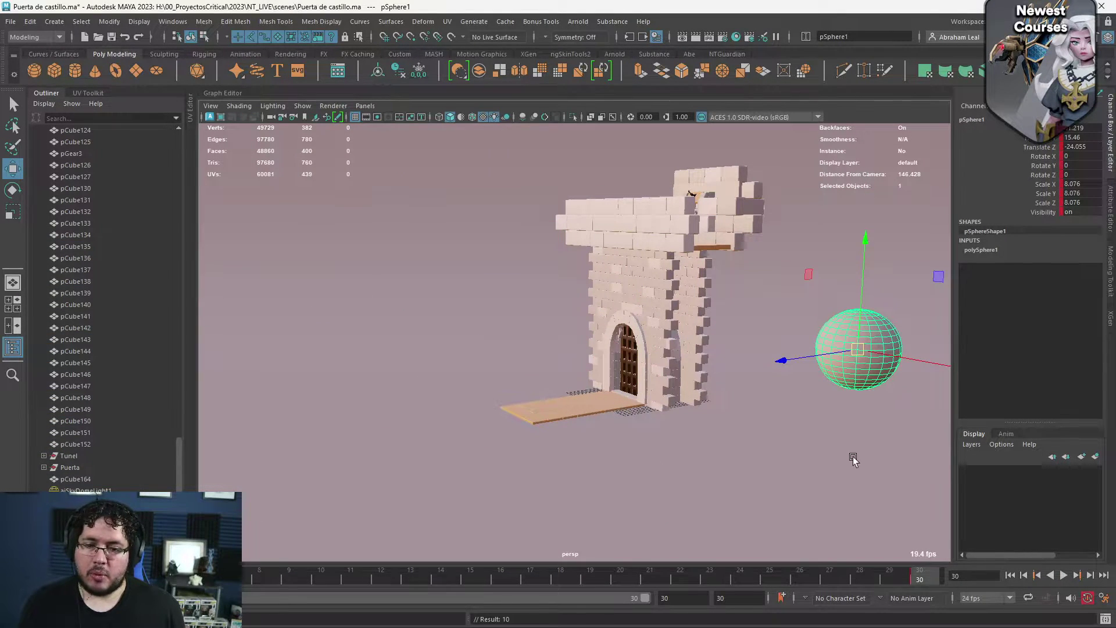
Play back the sphere's animation and delete the sphere
key("alt+v")
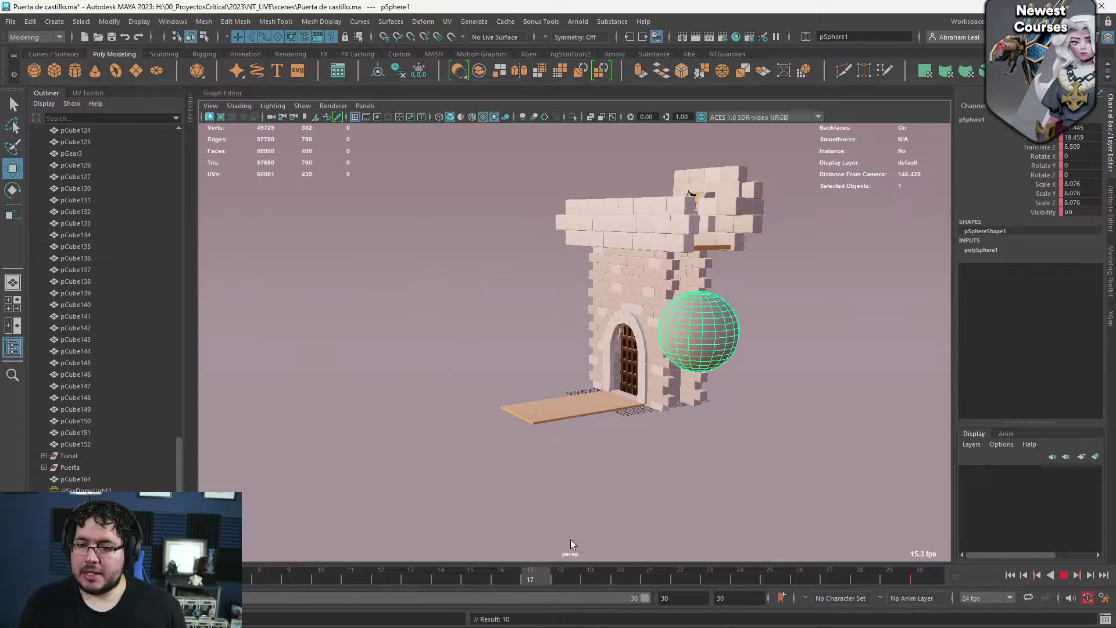
key("alt+v")
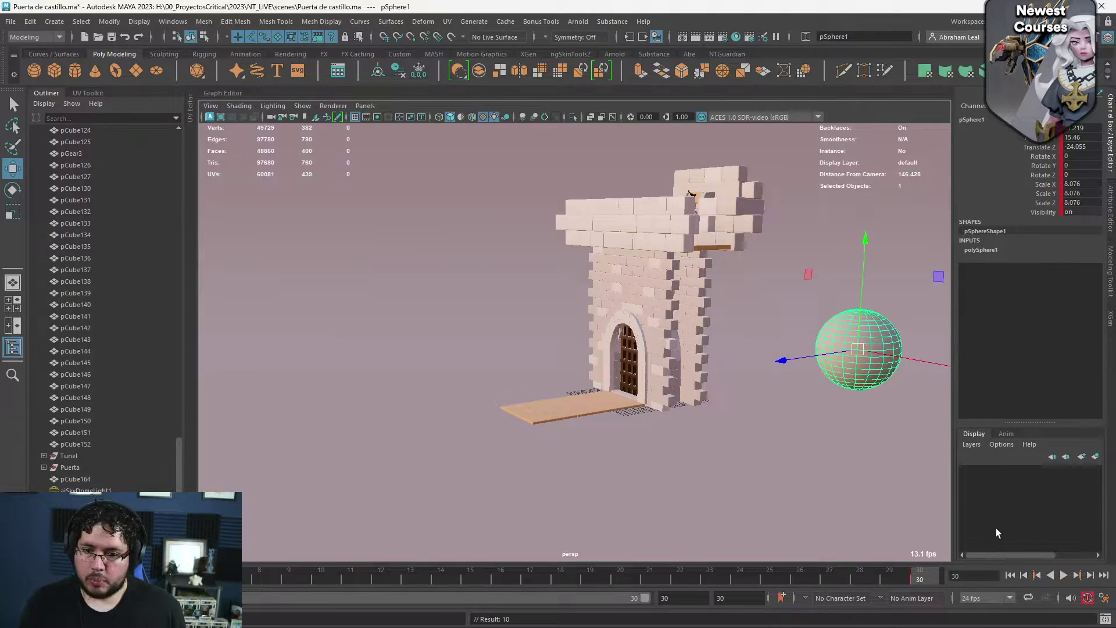
key("Delete")
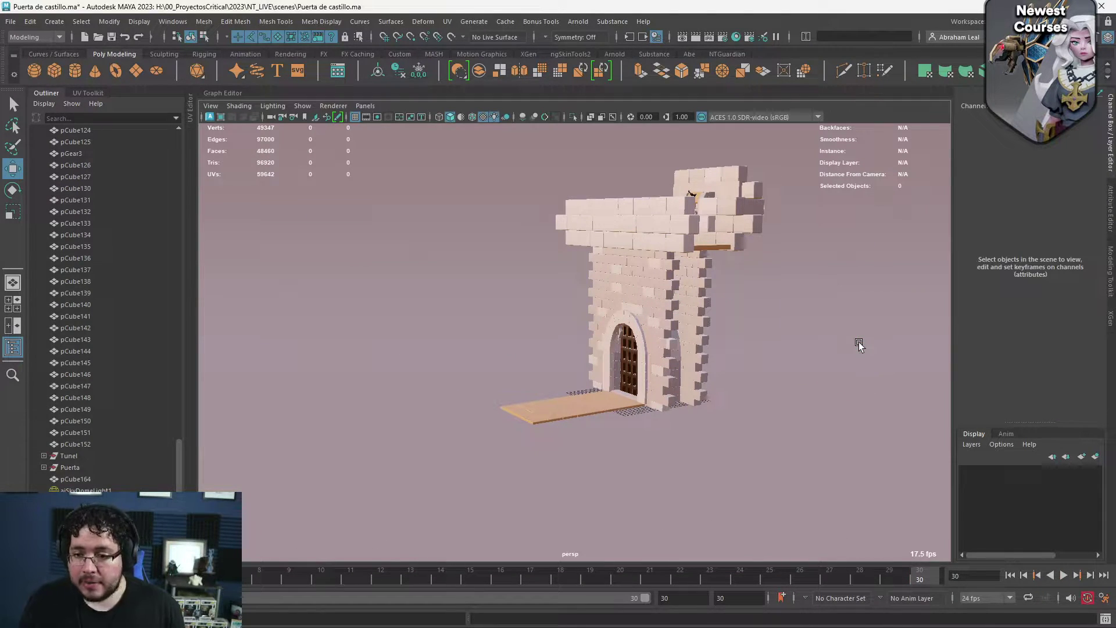
Examine the lever console on top of the tower, picking out the lever's shaft and knob
scroll(651, 324, "up", 6)
left_click_drag(675, 300, 623, 332, "alt")
middle_click_drag(623, 332, 610, 390, "alt")
right_click_drag(609, 390, 558, 360, "alt")
middle_click_drag(558, 361, 517, 468, "alt")
right_click_drag(516, 468, 675, 434, "alt")
left_click_drag(674, 434, 610, 378, "alt")
scroll(712, 437, "up", 5)
left_click(663, 426)
key("q")
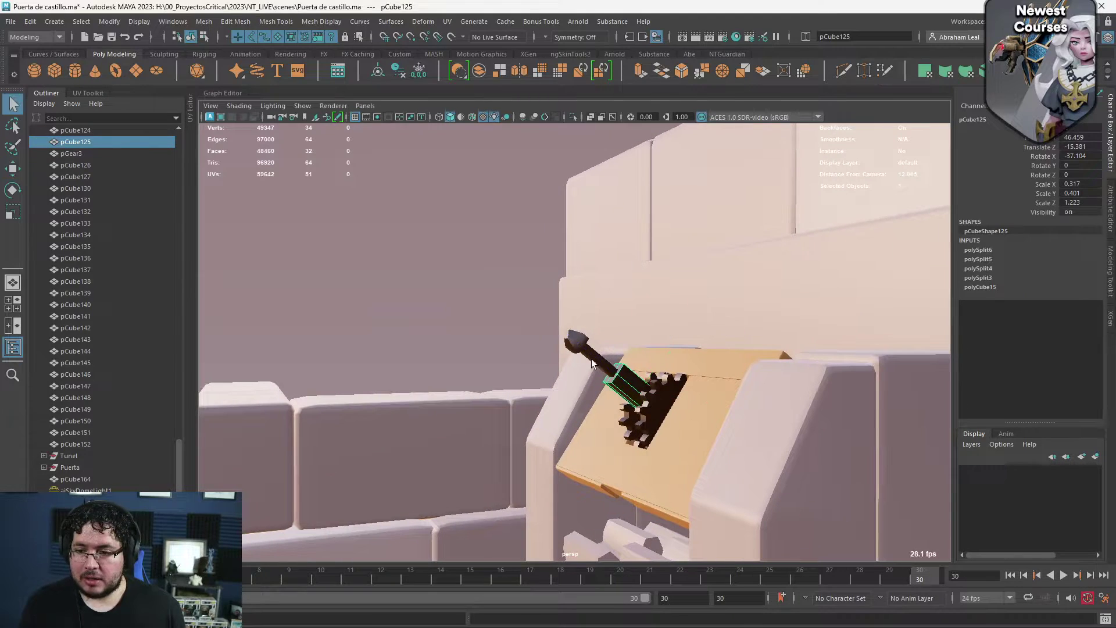
left_click(576, 343)
right_click_drag(601, 367, 476, 337, "alt")
left_click_drag(476, 338, 622, 343, "alt")
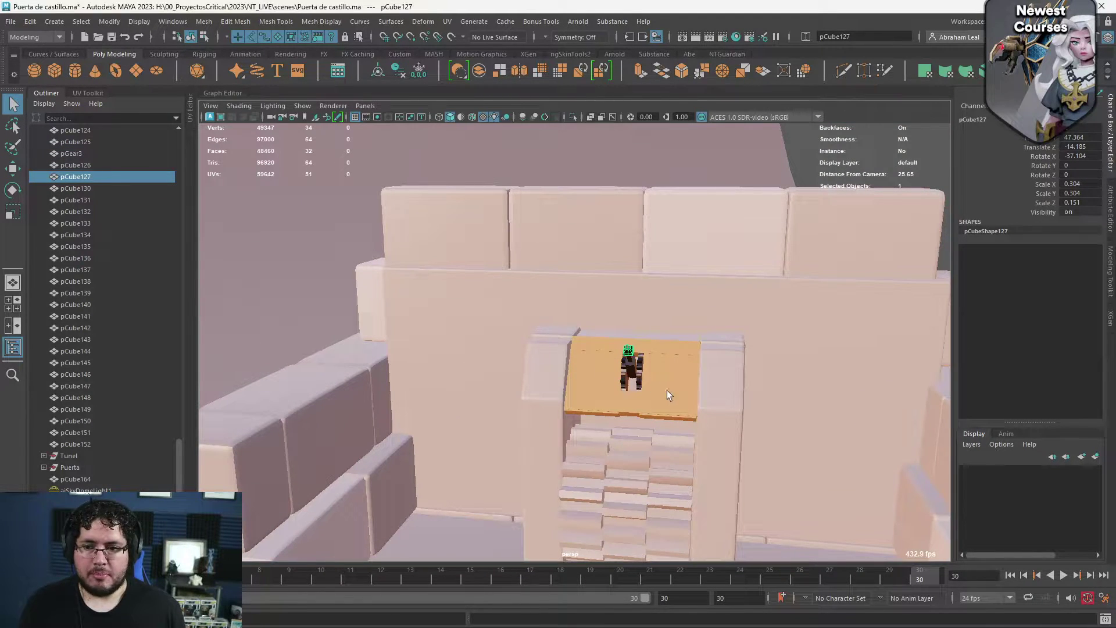
Select the eight drawbridge planks in front of the doorway and combine them into one mesh
scroll(666, 407, "down", 5)
middle_click_drag(665, 443, 662, 311, "alt")
right_click_drag(662, 311, 573, 288, "alt")
left_click_drag(572, 288, 511, 262, "alt")
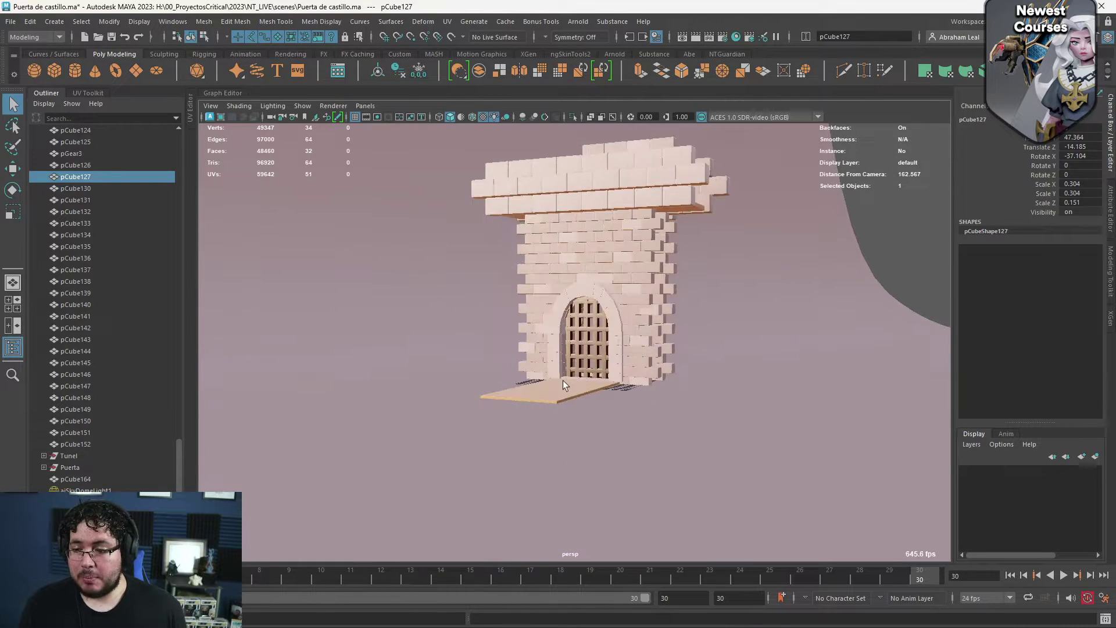
left_click(537, 397)
left_click_drag(538, 396, 539, 429, "alt")
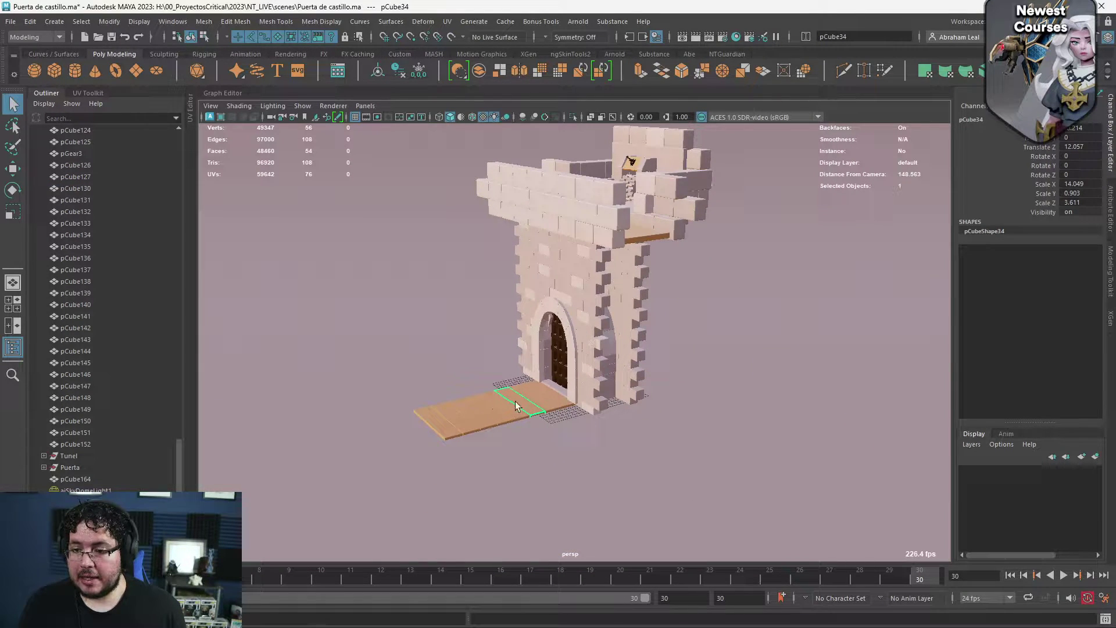
right_click_drag(515, 401, 560, 451, "alt")
middle_click_drag(560, 451, 640, 396, "alt")
left_click(617, 381, "shift")
left_click(593, 391, "shift")
left_click(541, 413, "shift")
left_click(476, 437, "shift")
left_click(456, 440, "shift")
left_click(427, 451, "shift")
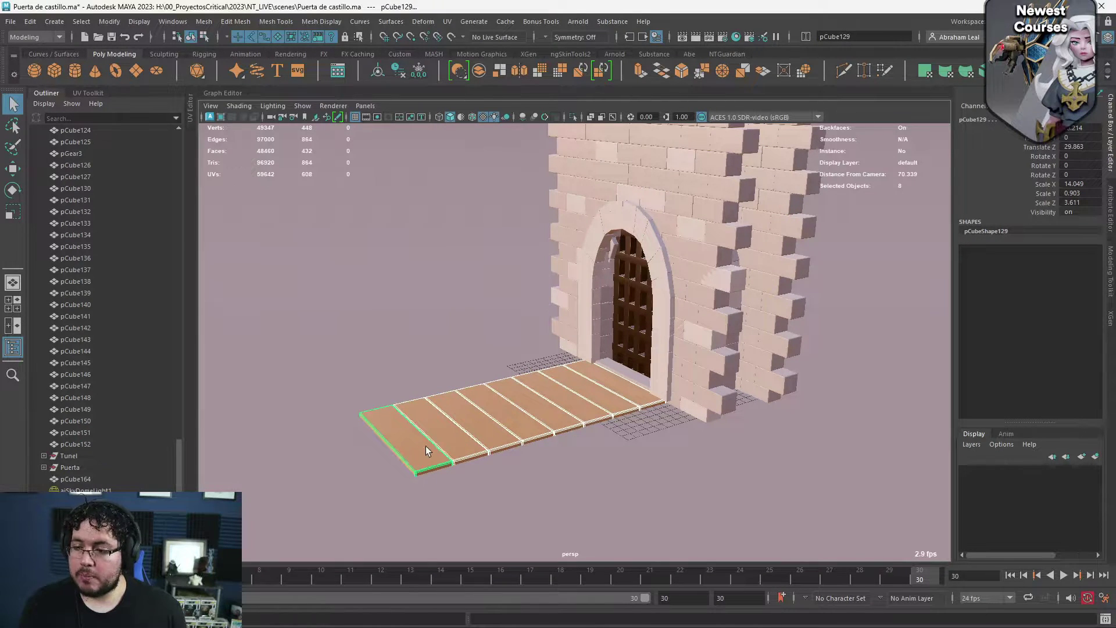
left_click(479, 74)
Move the combined drawbridge's pivot to its hinge edge at the doorway
left_click_drag(563, 308, 474, 436, "alt")
key("w")
key("d")
left_click_drag(365, 431, 496, 411)
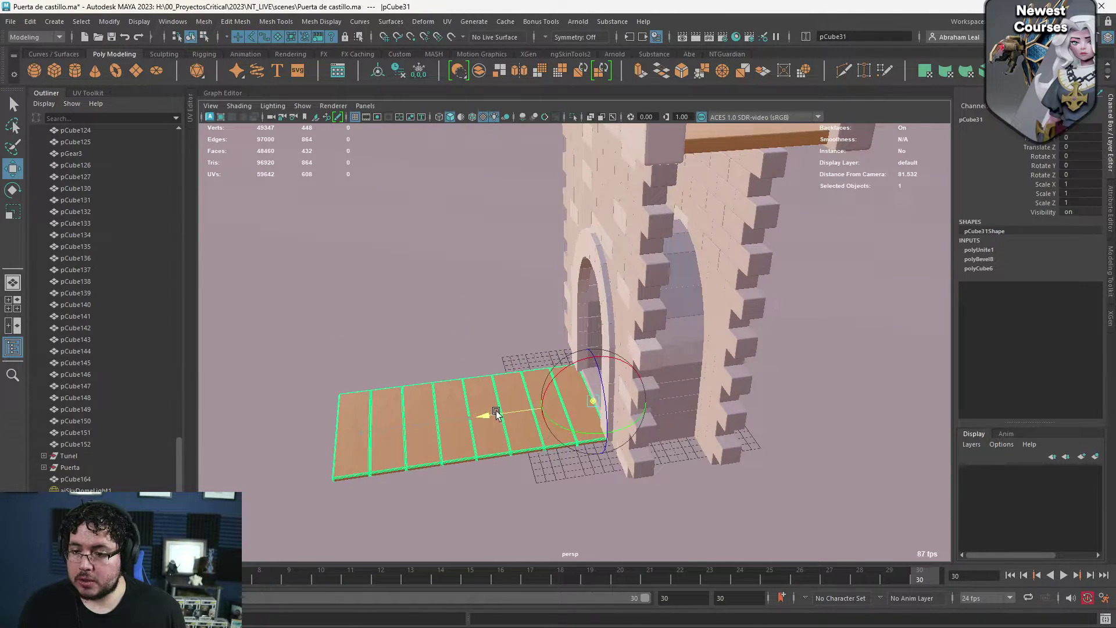
Raise the drawbridge upright in front of the doorway with Rotate X at -90 and shift it about 0.97 in Z
key("e")
left_click_drag(556, 327, 782, 340)
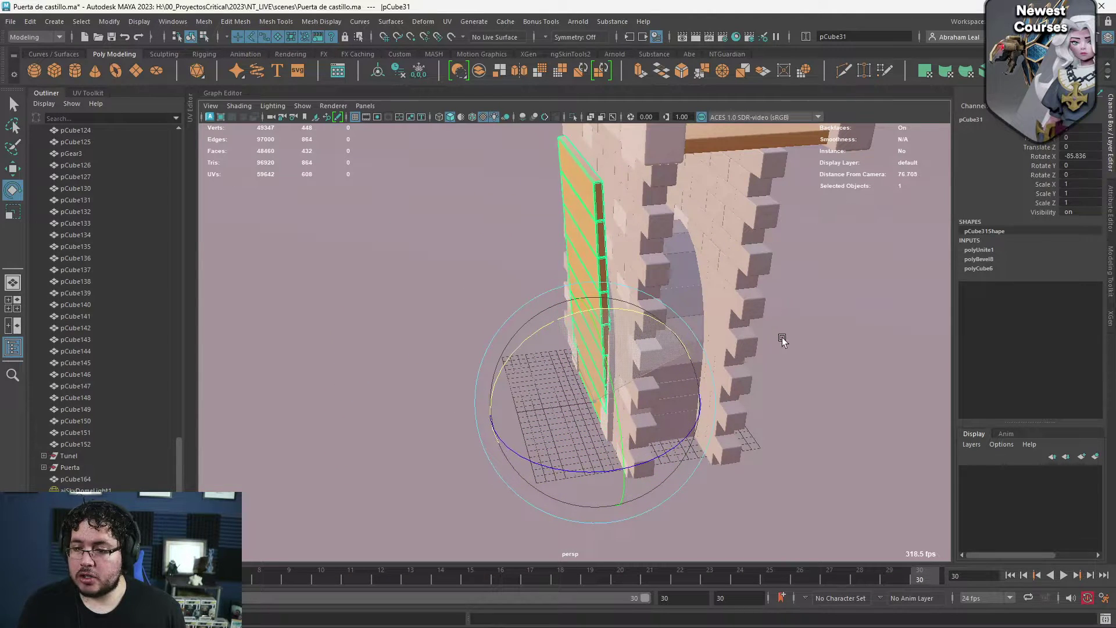
key("w")
left_click_drag(694, 388, 683, 386)
key("e")
left_click_drag(569, 322, 555, 317)
key("ctrl+z")
left_click_drag(681, 256, 647, 235, "alt")
double_click(1073, 155)
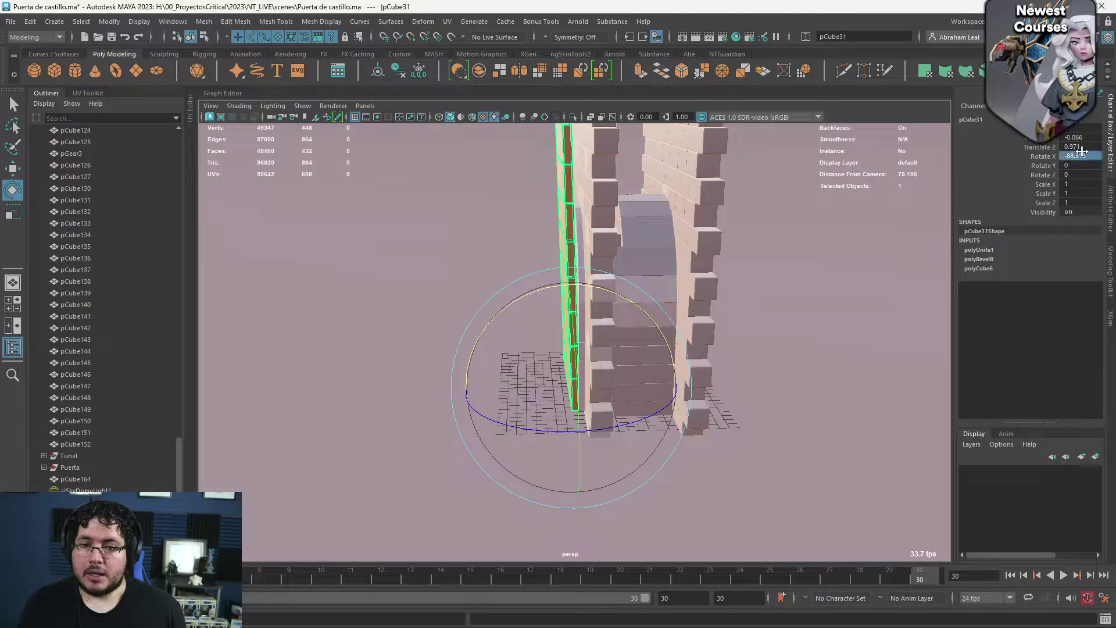
type("-90")
key("Return")
left_click_drag(669, 262, 612, 282, "alt")
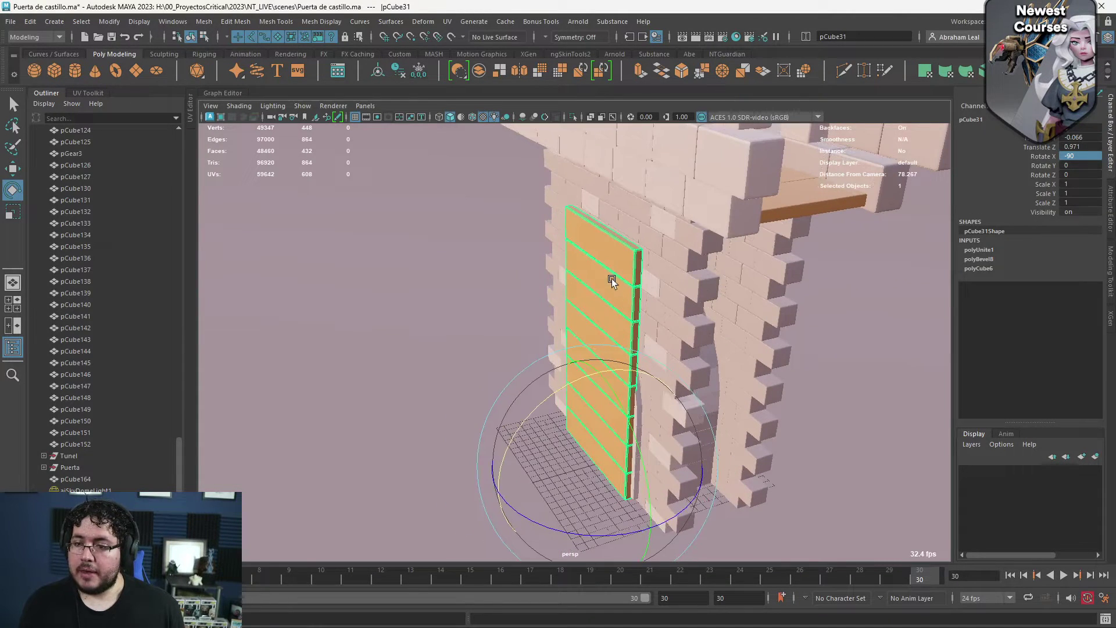
Freeze the transformations of the upright drawbridge
left_click(418, 70)
key("q")
key("w")
Select all vertical and horizontal bars of the portcullis inside the archway and combine them into one mesh
left_click_drag(580, 257, 480, 174, "alt")
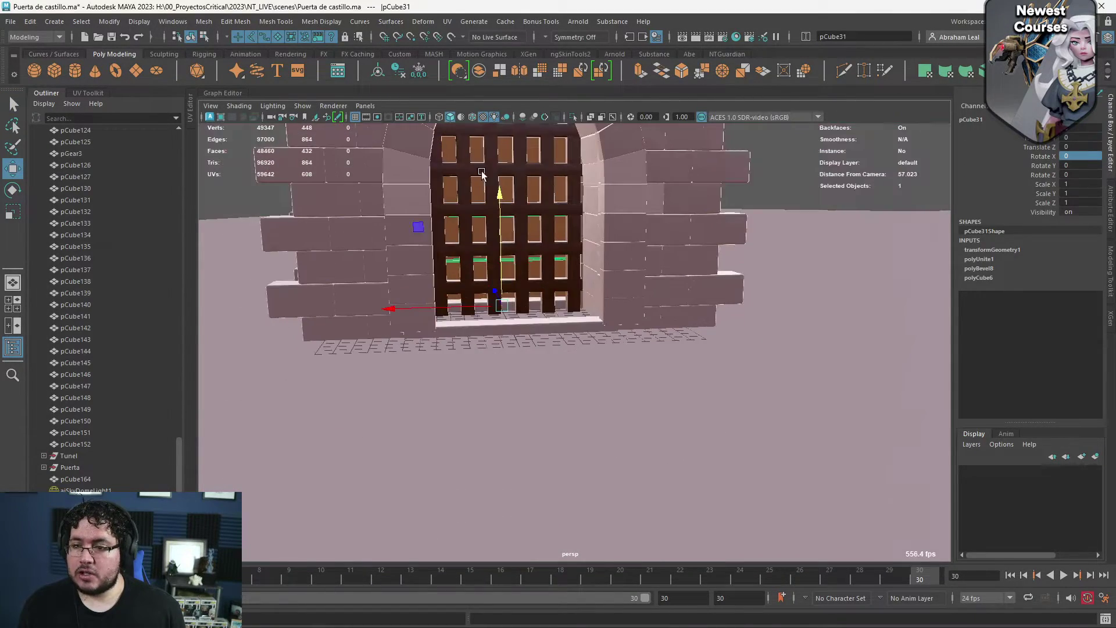
middle_click_drag(480, 175, 509, 296, "alt")
right_click_drag(509, 295, 638, 389, "alt")
key("q")
left_click(400, 261)
left_click(419, 278, "shift")
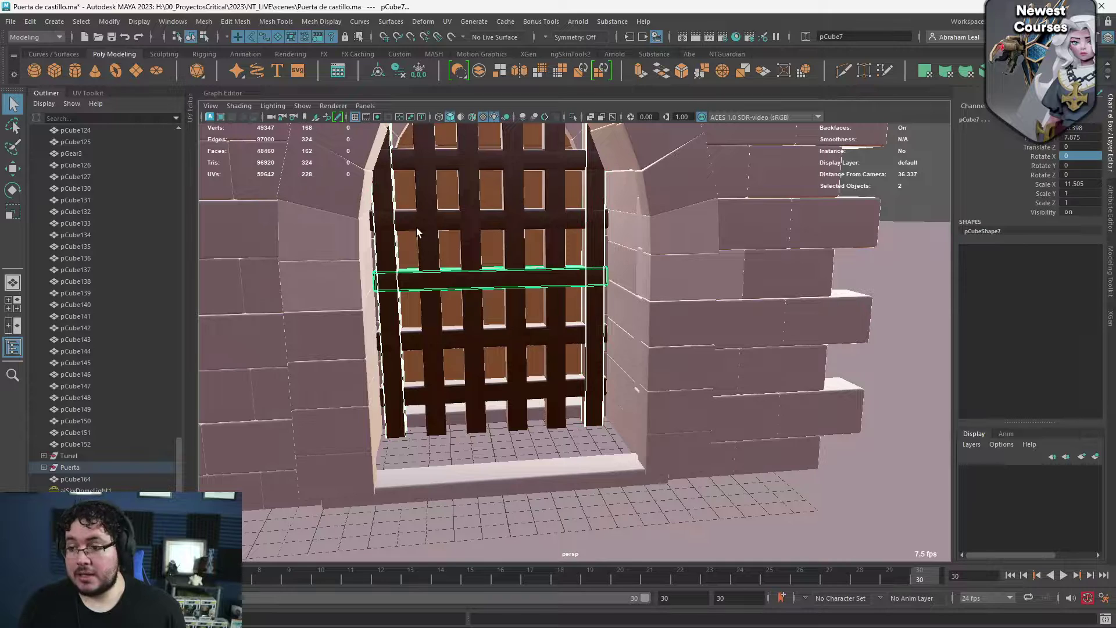
left_click(410, 219, "shift")
left_click(409, 165, "shift")
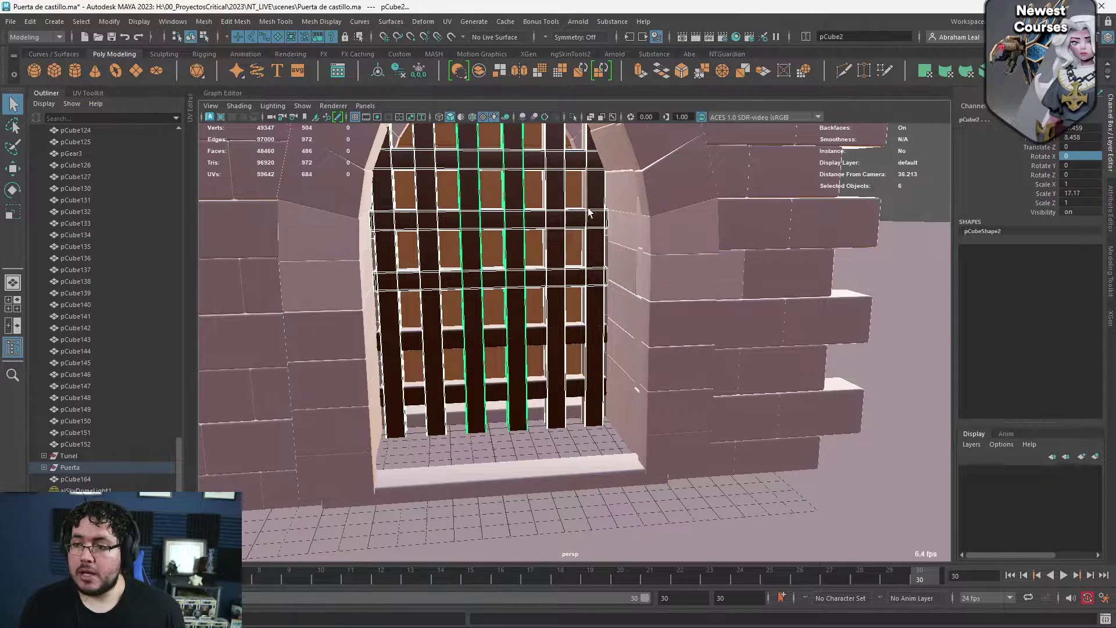
left_click(494, 336, "shift")
left_click(471, 374, "shift")
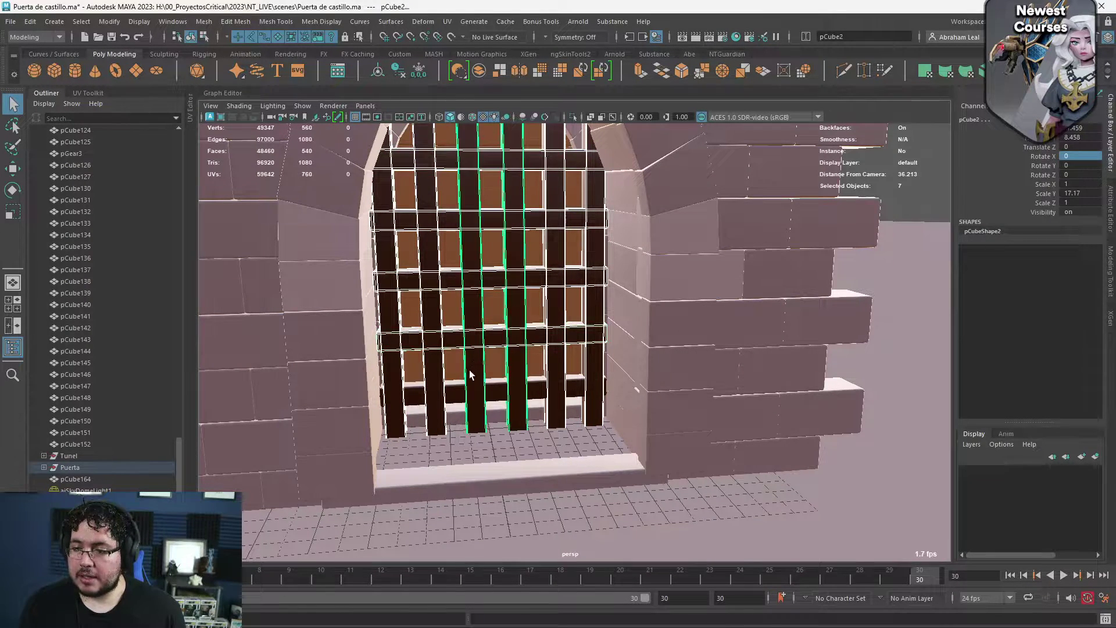
left_click(455, 391, "shift")
scroll(560, 354, "down", 1)
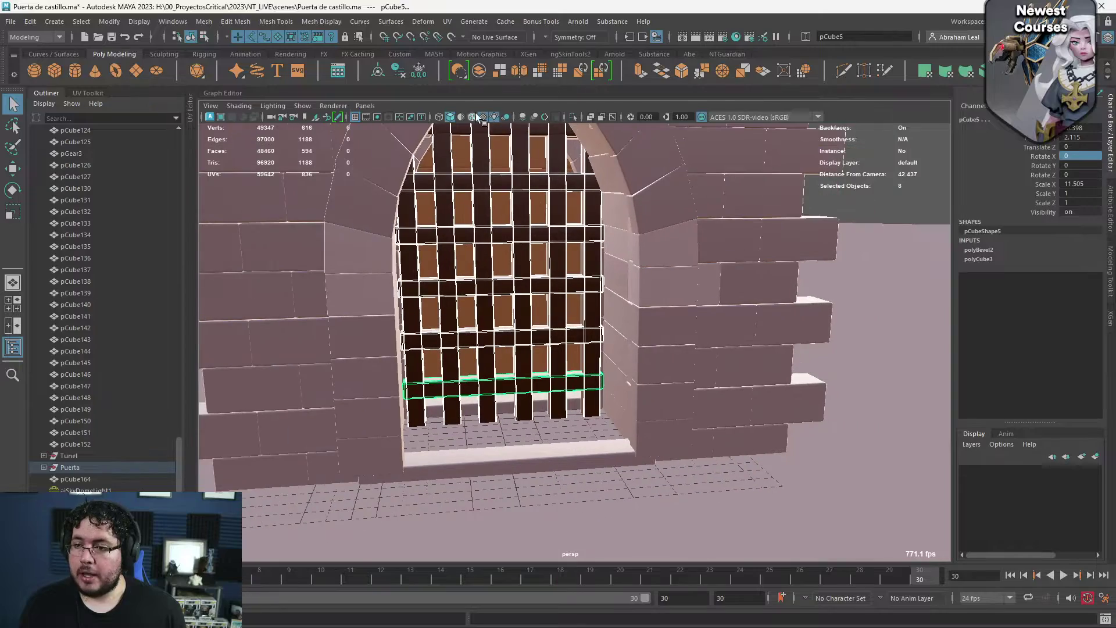
left_click(479, 70)
Try raising the combined portcullis about 12.3 units along Y inside the doorway
left_click_drag(465, 241, 451, 246, "alt")
key("w")
middle_click_drag(495, 227, 511, 288, "alt")
left_click_drag(511, 288, 553, 182, "alt")
key("d")
key("ctrl+z")
middle_click_drag(553, 182, 535, 348, "alt")
left_click_drag(535, 349, 689, 353, "alt")
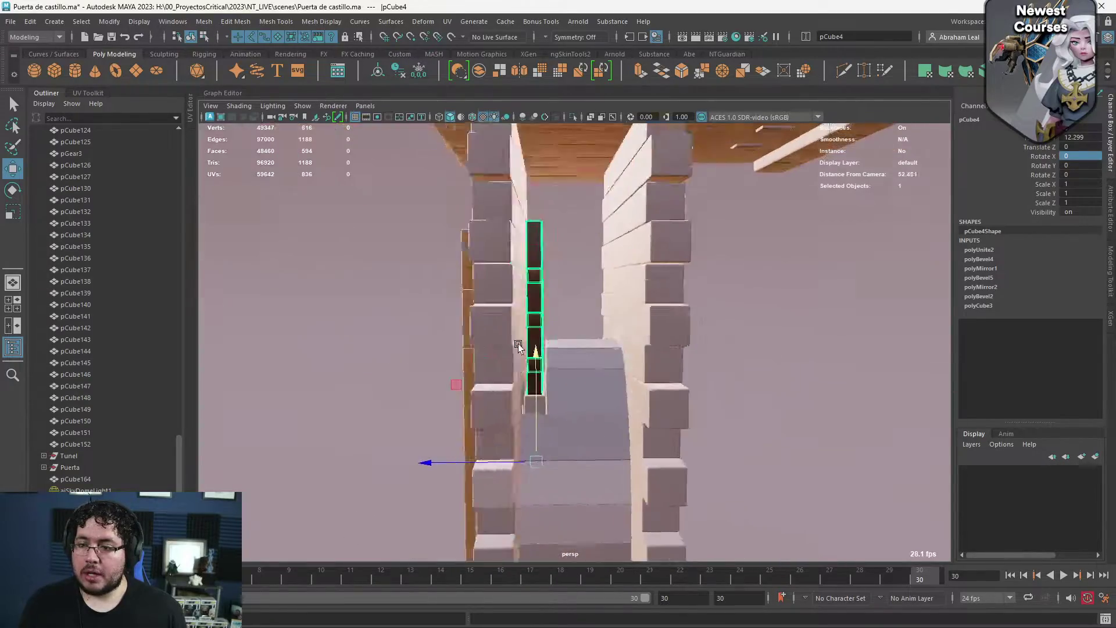
key("ctrl+z")
Inspect the raised portcullis from the side and the lever and gear mechanism on top of the gate
right_click_drag(689, 353, 521, 339, "alt")
left_click_drag(520, 339, 501, 363, "alt")
left_click(762, 359)
left_click_drag(721, 358, 681, 371, "alt")
right_click_drag(682, 371, 521, 336, "alt")
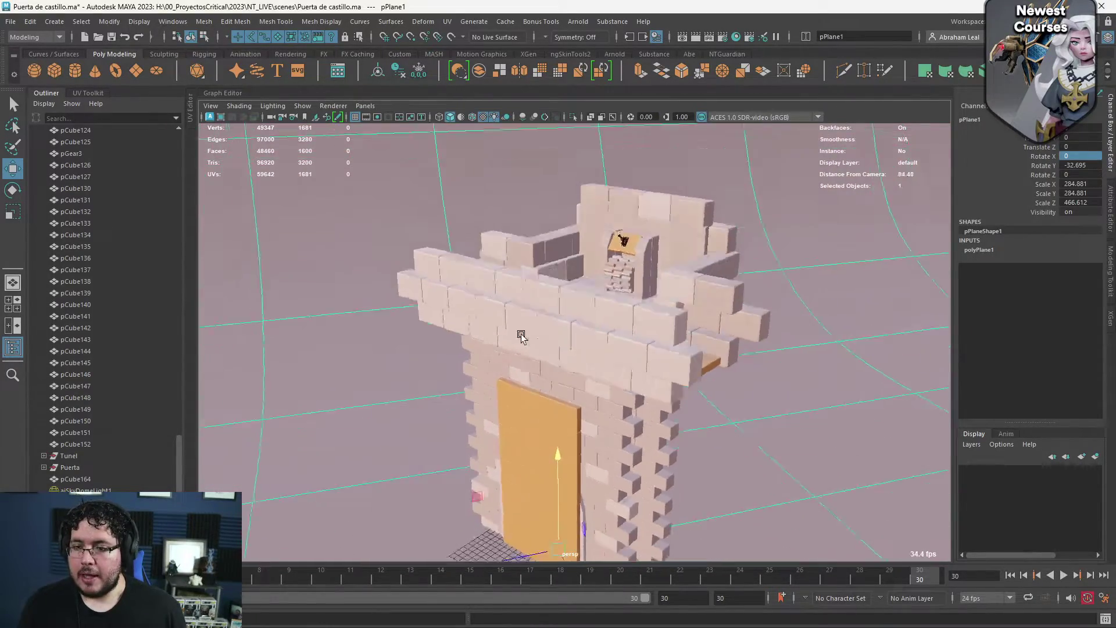
left_click_drag(521, 336, 507, 362, "alt")
right_click_drag(507, 362, 677, 372, "alt")
middle_click_drag(678, 372, 542, 399, "alt")
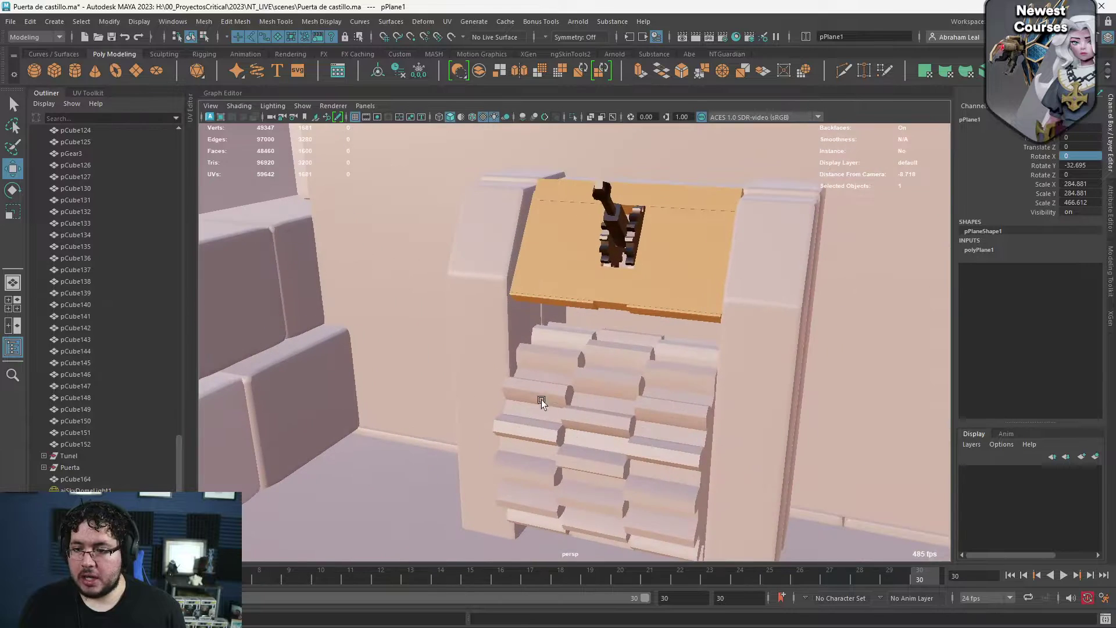
Select the middle gear and the outer gear pair below the lever and freeze their transformations
left_click(542, 399)
key("q")
key("w")
left_click(613, 423)
left_click_drag(613, 424, 747, 426, "alt")
key("e")
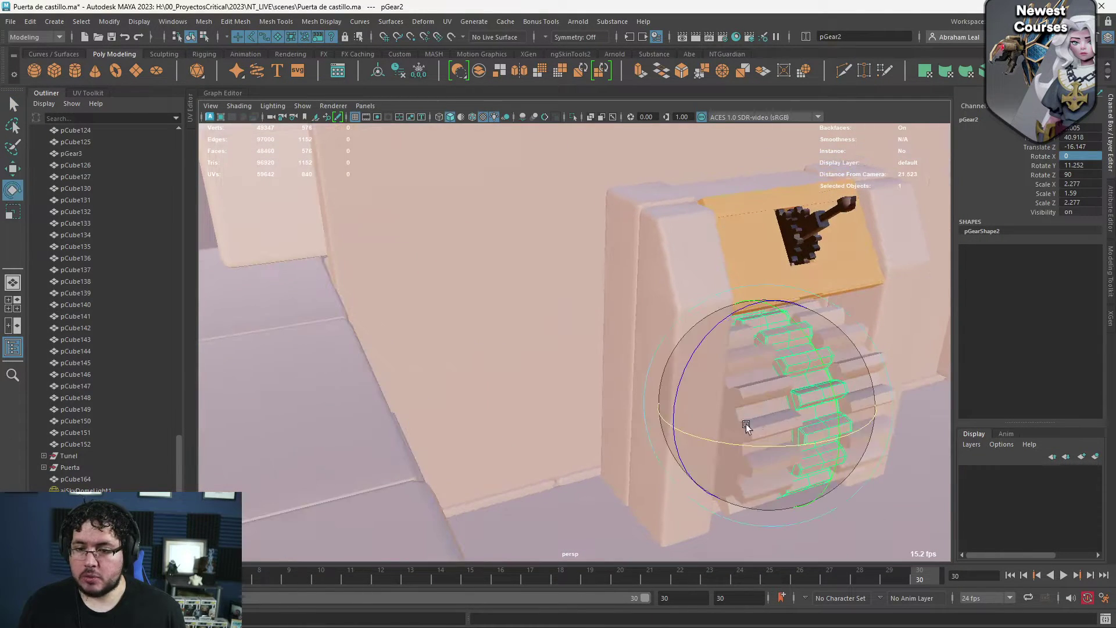
key("q")
left_click(747, 431, "shift")
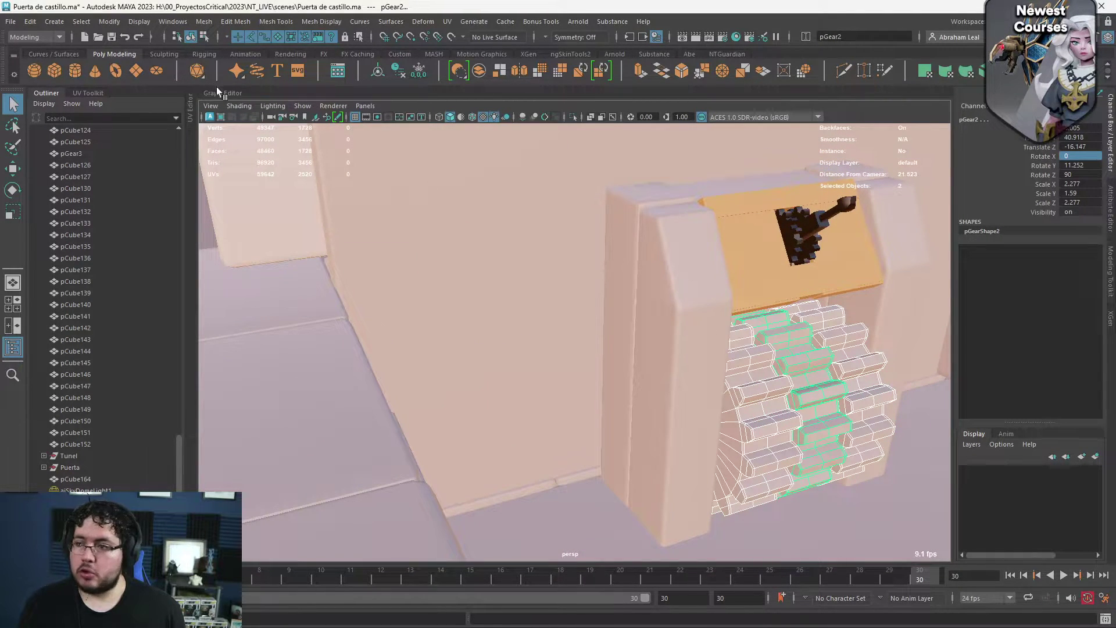
left_click(419, 71)
Select the combined portcullis inside the archway to check its pivot and transform values
left_click_drag(657, 309, 441, 281, "alt")
middle_click_drag(442, 281, 411, 467, "alt")
scroll(411, 467, "down", 8)
left_click_drag(478, 493, 449, 483, "alt")
left_click(444, 465)
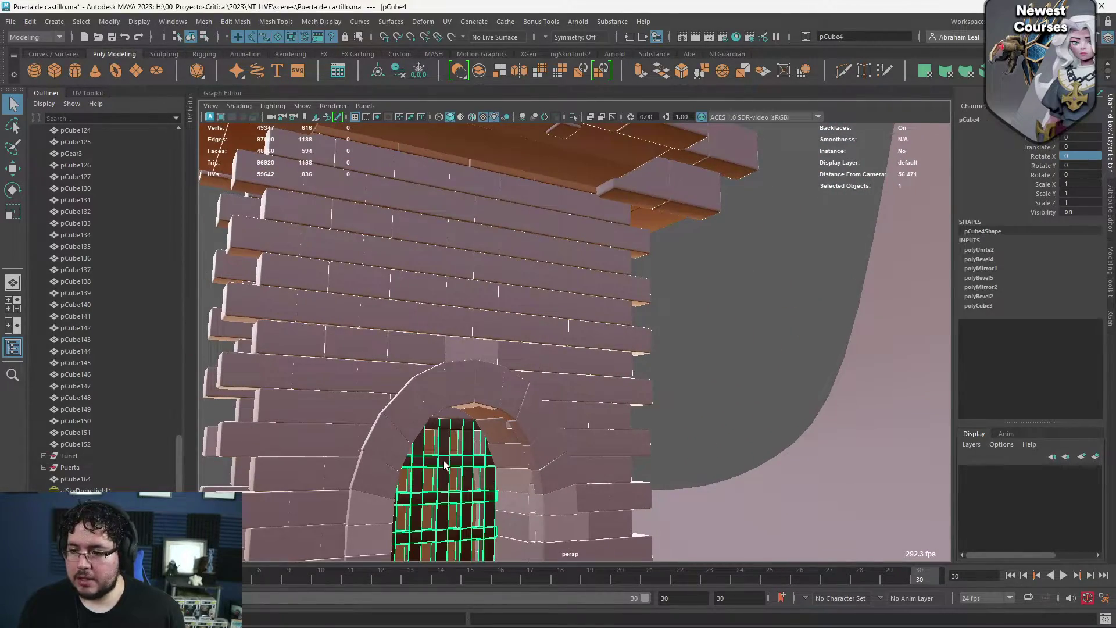
Try rotating the outer gear pair and the middle gear around X, undoing each test rotation
left_click_drag(611, 282, 586, 368, "alt")
middle_click_drag(586, 368, 543, 419, "alt")
scroll(543, 418, "up", 3)
left_click(543, 419)
left_click_drag(543, 418, 684, 423, "alt")
key("e")
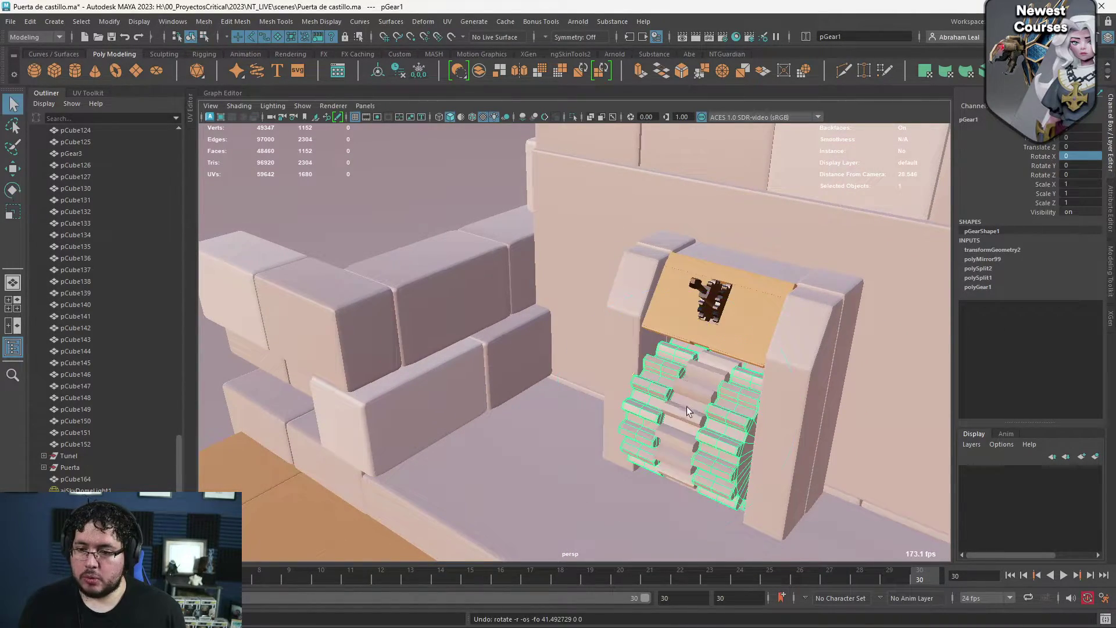
left_click(679, 398)
left_click_drag(692, 361, 587, 344)
key("ctrl+z")
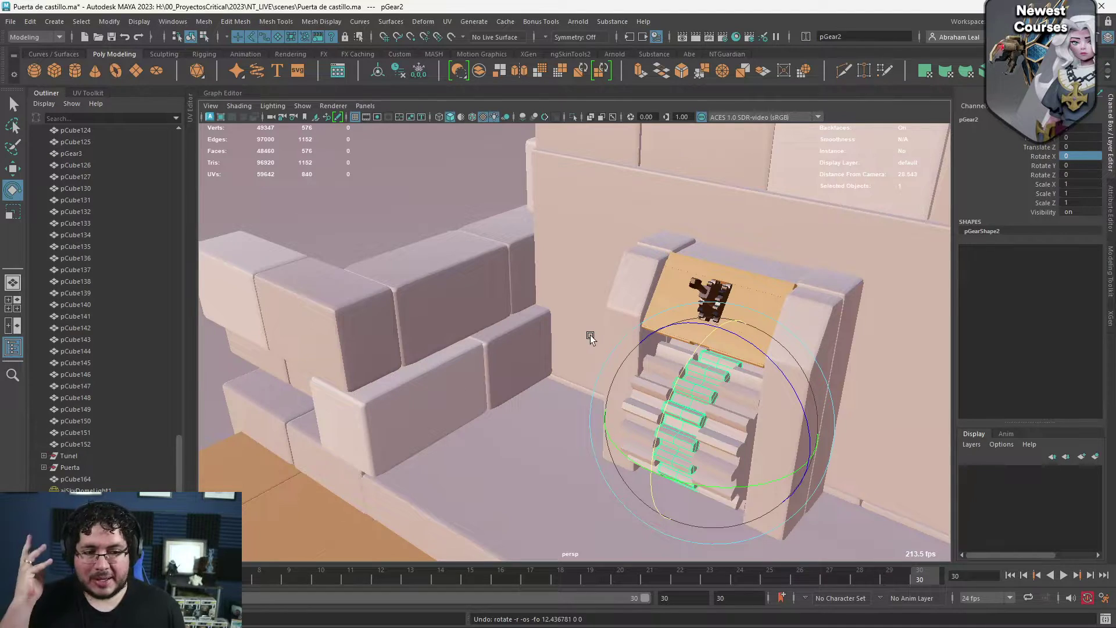
Select the lever's small gear, base, shaft and pointed tip and combine them into one mesh
right_click_drag(775, 301, 808, 386, "alt")
key("q")
left_click_drag(808, 386, 593, 354, "alt")
right_click_drag(593, 355, 631, 415, "alt")
left_click(605, 360)
left_click(567, 331, "shift")
left_click(530, 312, "shift")
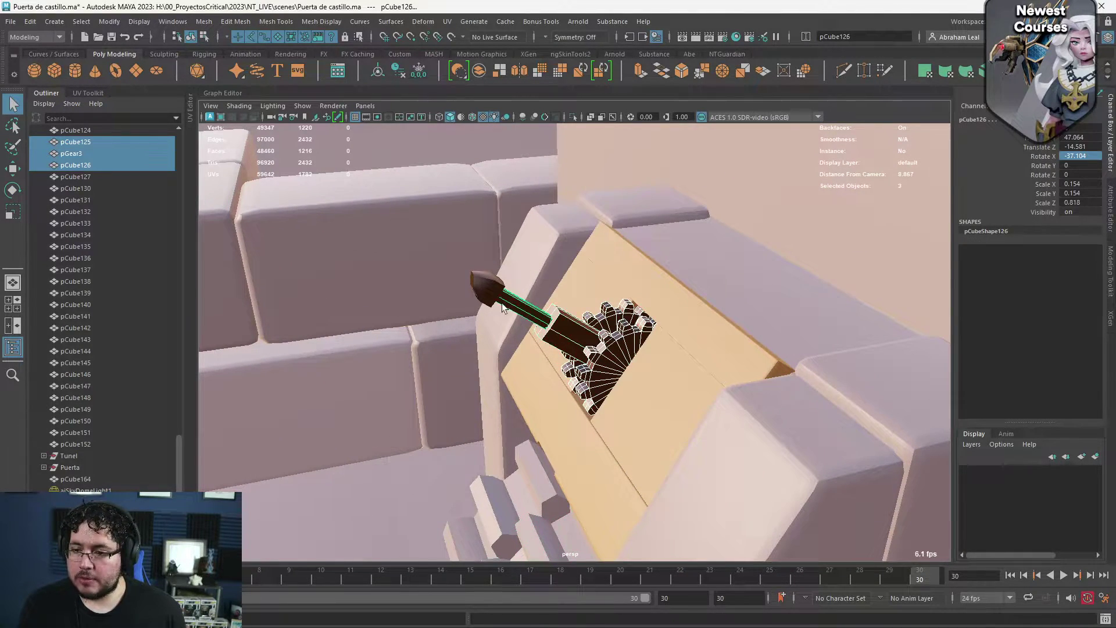
left_click(498, 296, "shift")
left_click(485, 69)
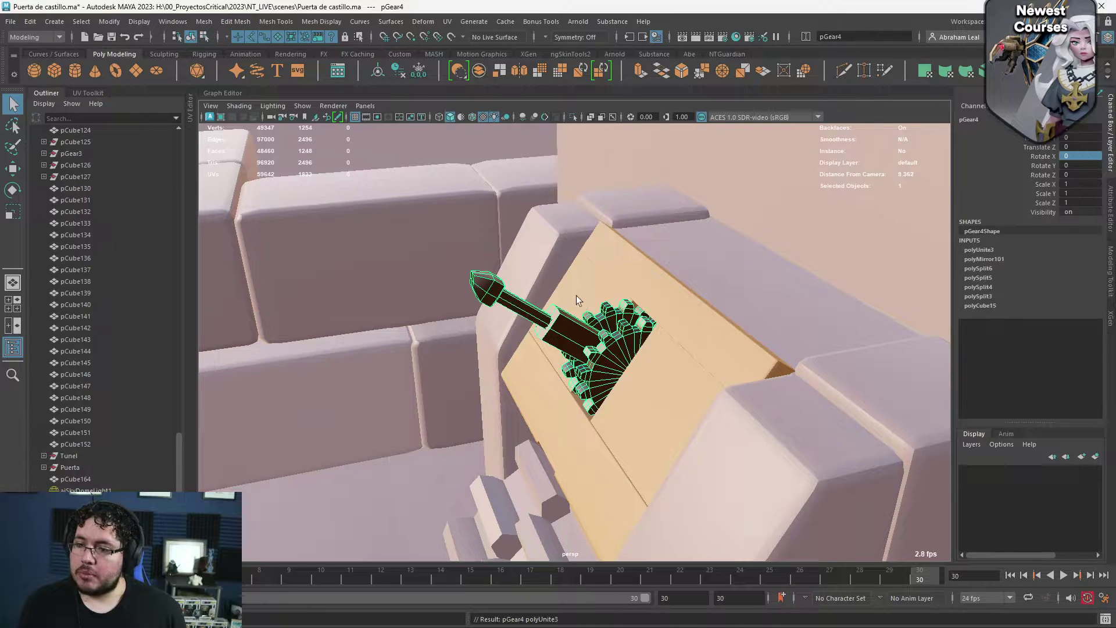
Isolate the combined lever and frame its gear in the side view
key("w")
scroll(609, 352, "up", 3)
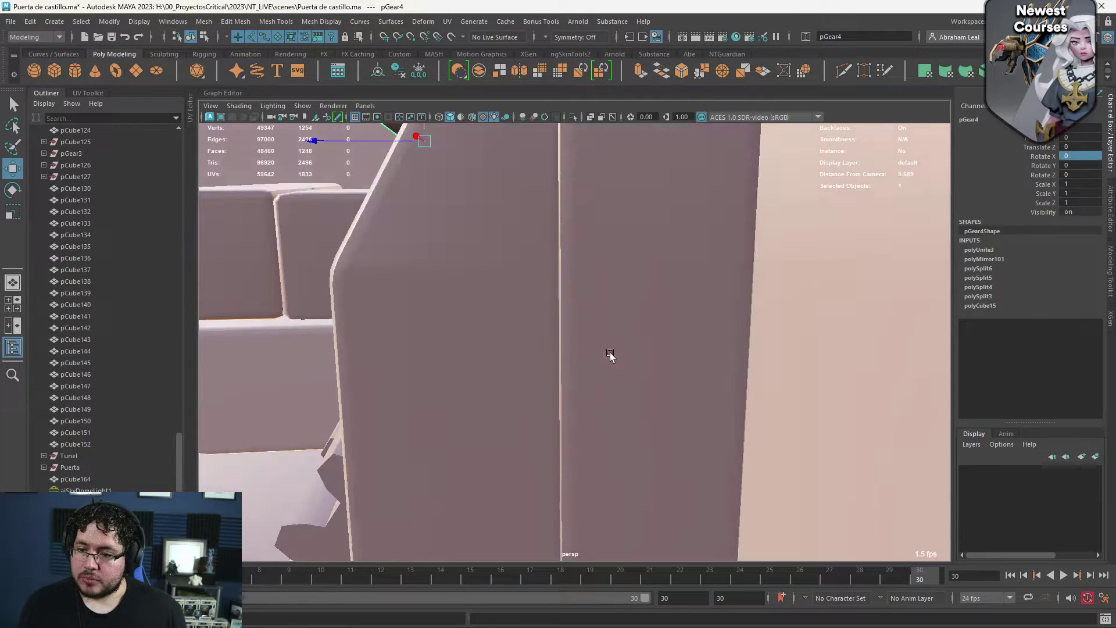
left_click(572, 116)
middle_click_drag(566, 237, 588, 282, "alt")
key("space")
left_click_drag(588, 282, 617, 274)
right_click_drag(617, 273, 593, 229, "alt")
middle_click_drag(644, 273, 565, 346, "alt")
right_click_drag(565, 346, 584, 326, "alt")
middle_click_drag(585, 328, 481, 189, "alt")
scroll(517, 343, "up", 6)
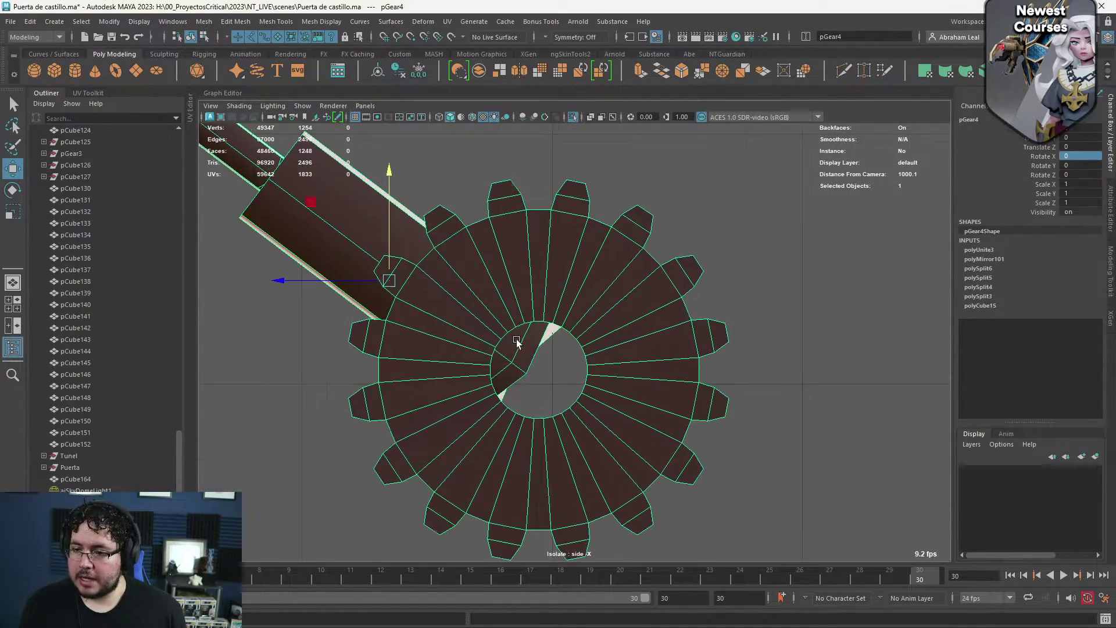
Move the combined lever's pivot to the centre of its gear hole
key("d")
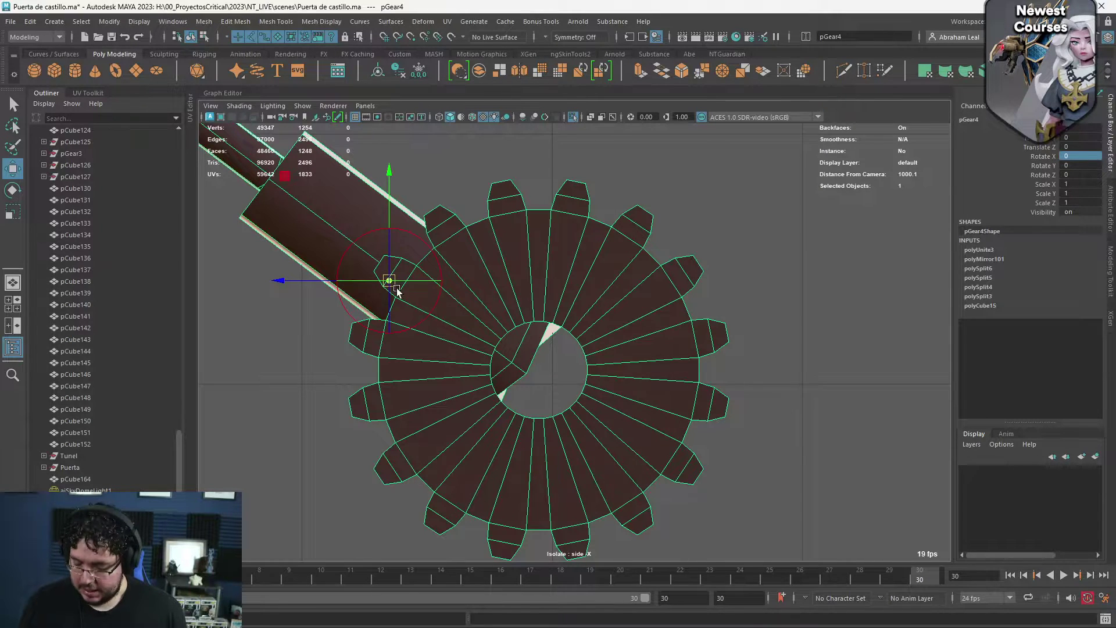
left_click_drag(399, 294, 463, 375)
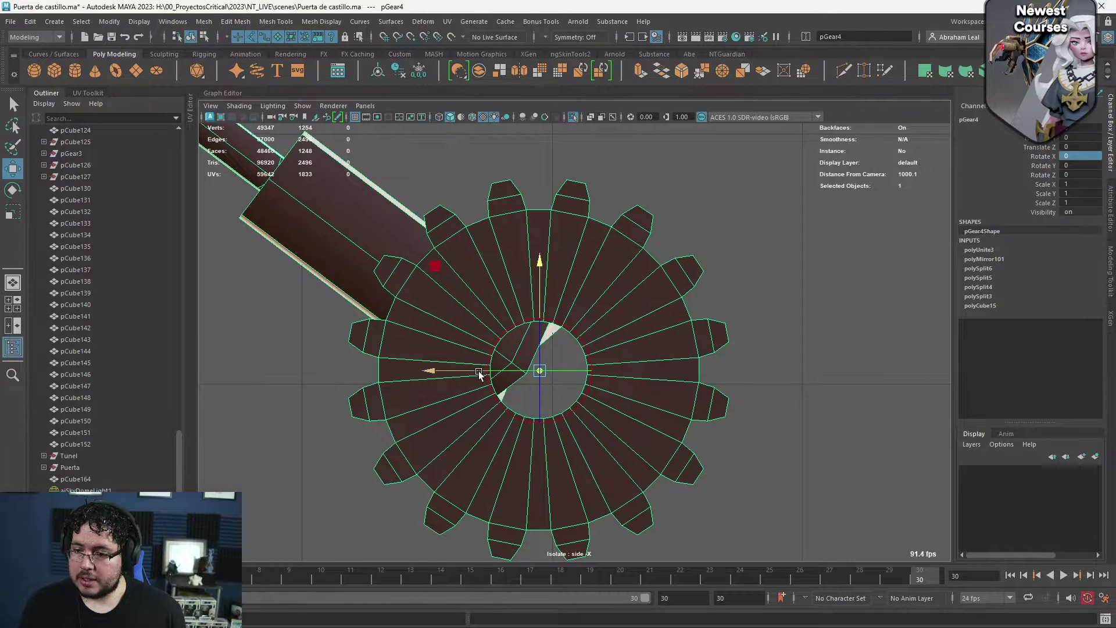
scroll(601, 329, "down", 10)
key("q")
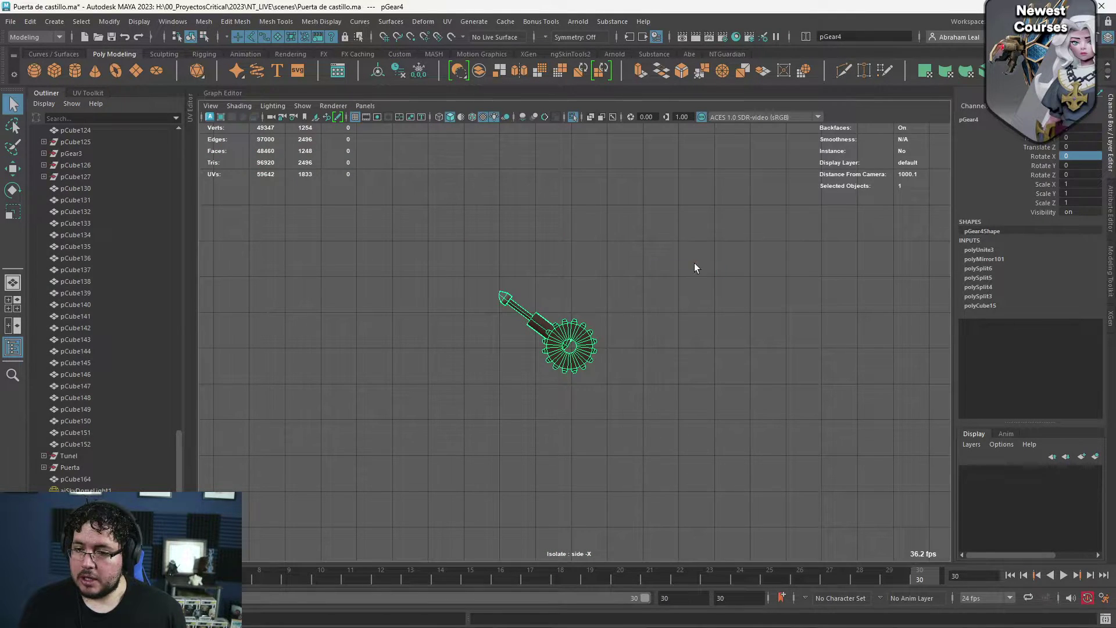
Try rotating the lever around its new pivot in the side view and undo the rotation
key("e")
left_click_drag(558, 250, 567, 280)
key("ctrl+z")
Turn off isolation of the lever and return to the perspective view of the whole gate
left_click(573, 117)
scroll(608, 348, "down", 1)
key("space")
left_click_drag(608, 349, 682, 311, "alt")
left_click_drag(682, 311, 714, 355, "alt")
right_click_drag(713, 354, 419, 227, "alt")
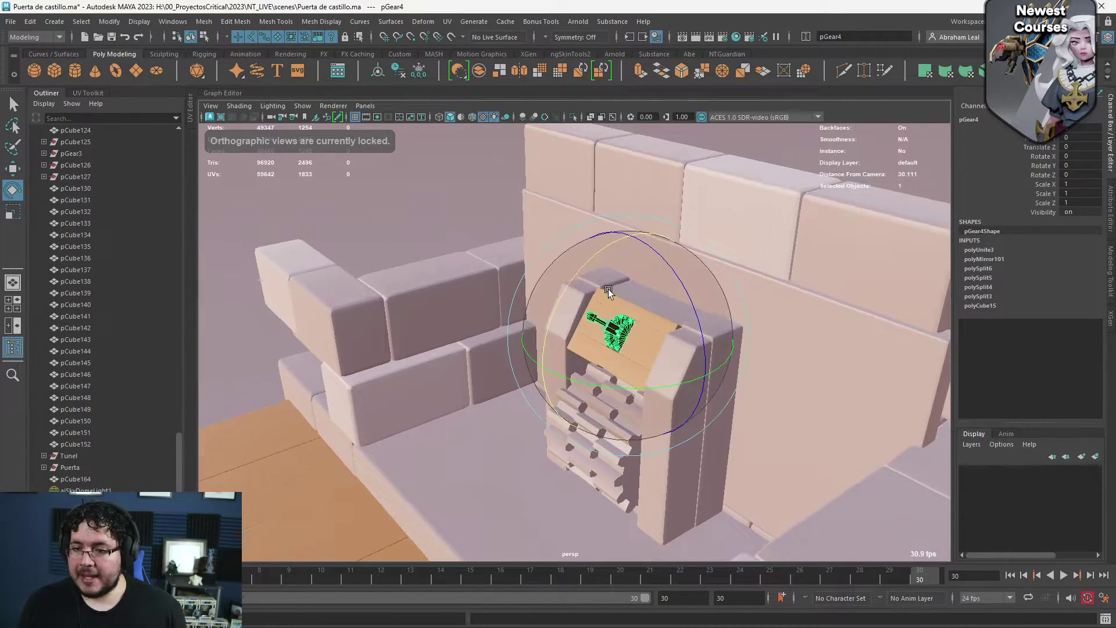
key("q")
scroll(322, 422, "down", 7)
scroll(110, 480, "down", 1)
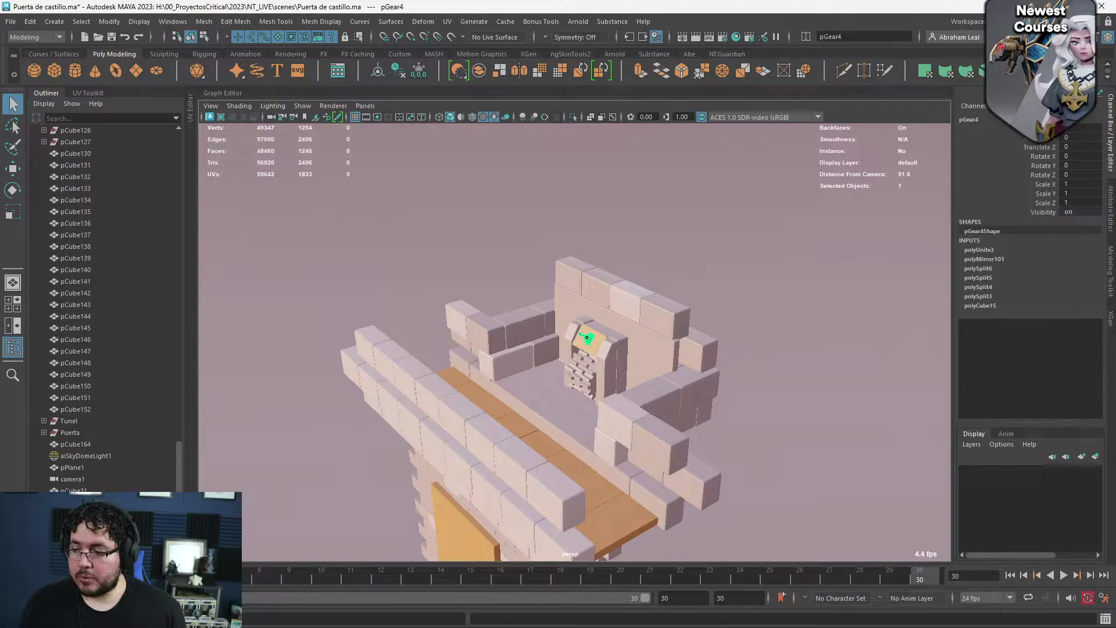
Rename the combined drawbridge mesh as Bridge
key("ctrl+z")
key("ctrl+z")
left_click_drag(601, 452, 461, 321, "alt")
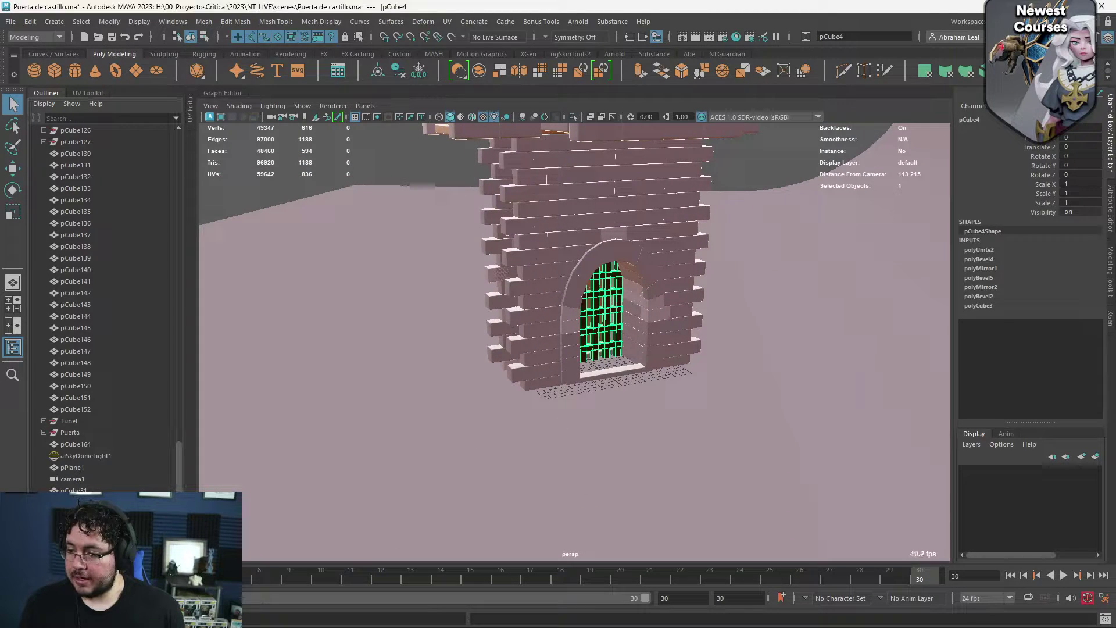
left_click(74, 488)
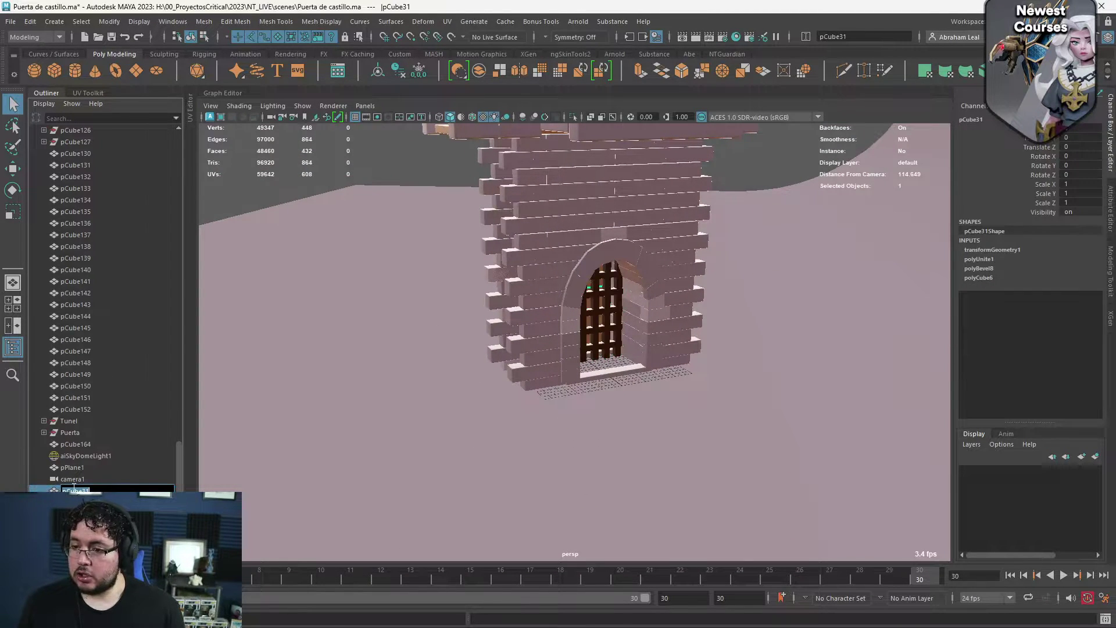
key("f")
type("Brigdge")
key("Return")
Examine the lever and gear mechanism on top of the gate, selecting the outer gear pair and then the backdrop plane
scroll(306, 360, "down", 2)
middle_click_drag(526, 134, 535, 356, "alt")
scroll(535, 408, "up", 8)
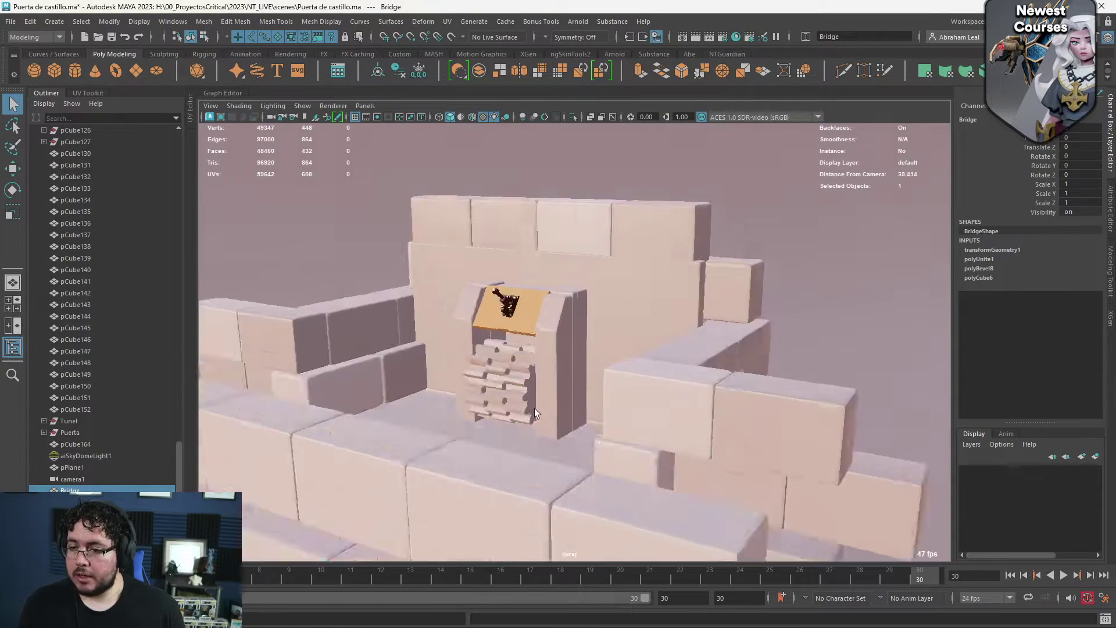
scroll(535, 408, "up", 3)
left_click(501, 413)
left_click_drag(485, 401, 490, 333, "alt")
scroll(615, 372, "up", 2)
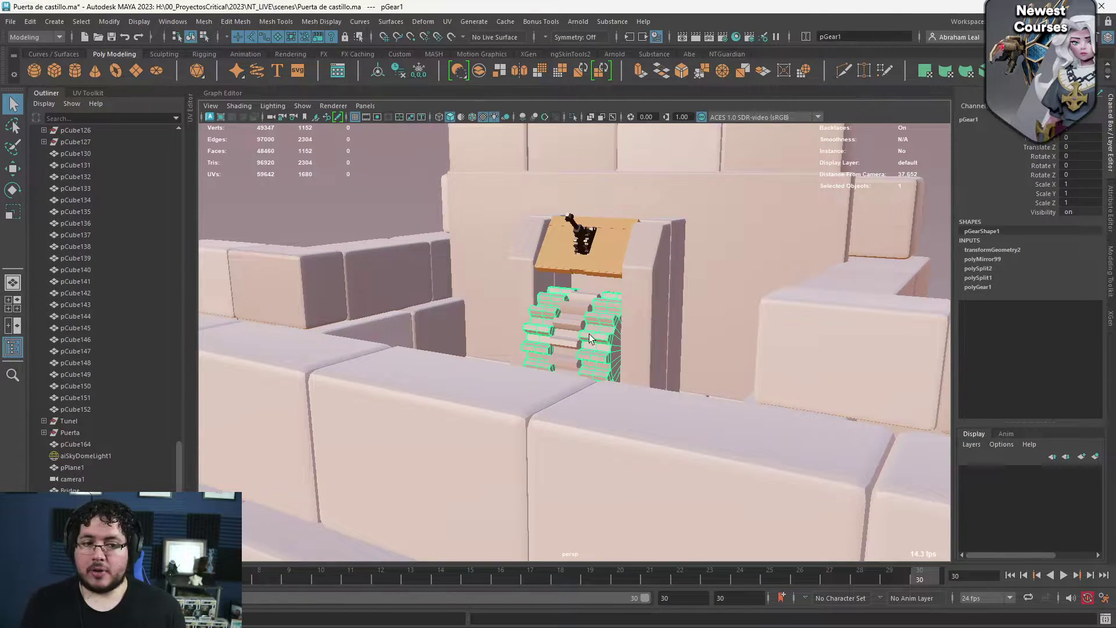
scroll(582, 305, "down", 3)
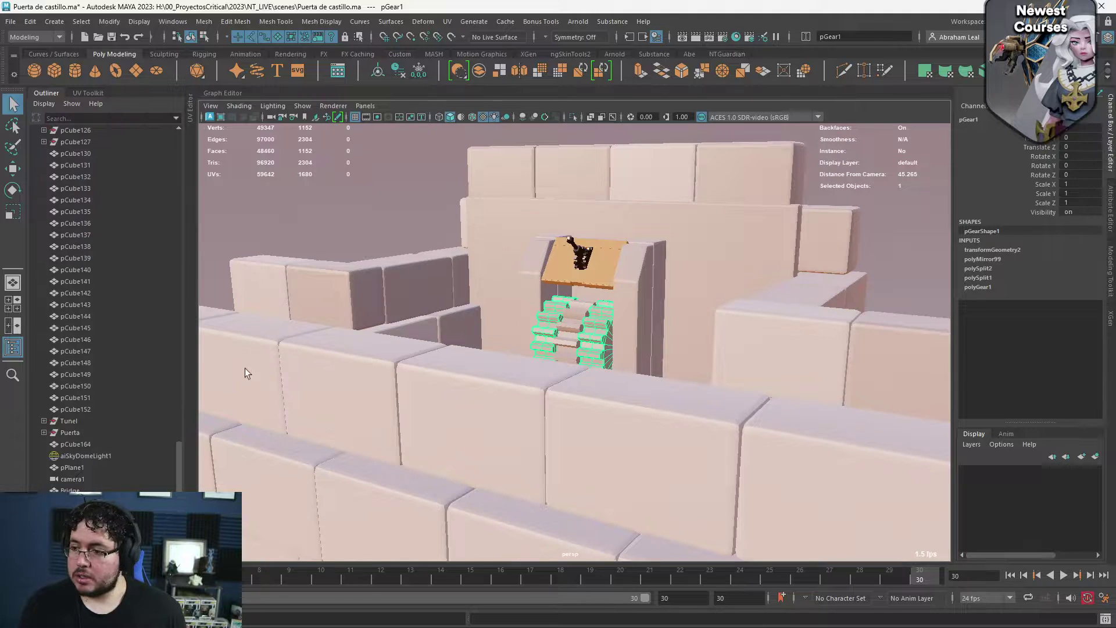
left_click(371, 211)
left_click_drag(371, 212, 512, 251, "alt")
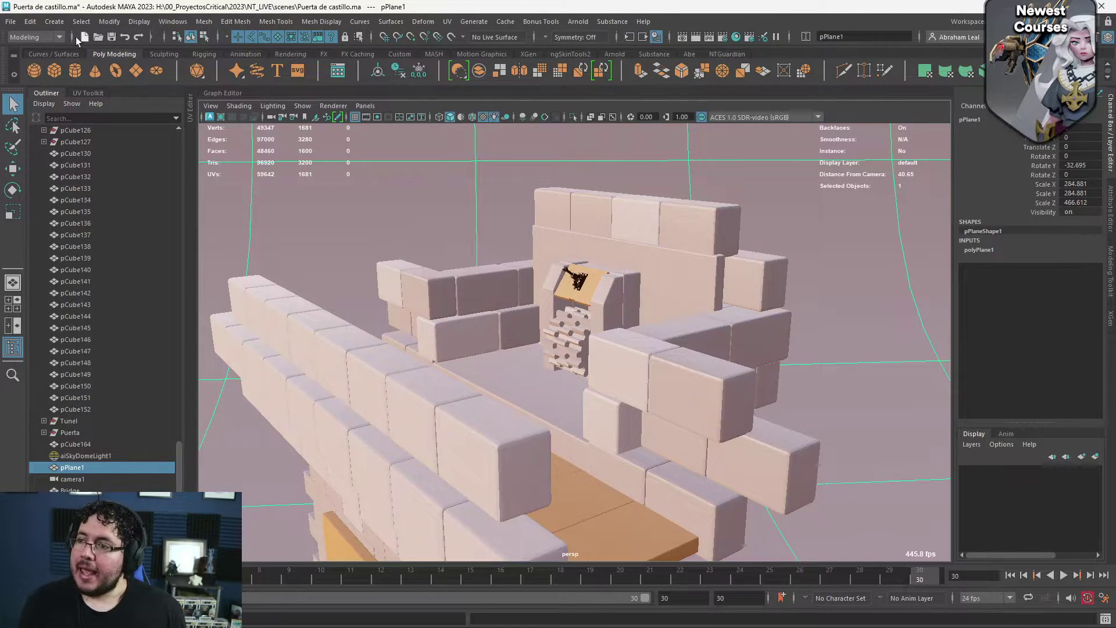
Switch to the Animation command set and open the Set Driven Key editor, placing it clear of the mechanism
left_click(55, 37)
left_click(39, 74)
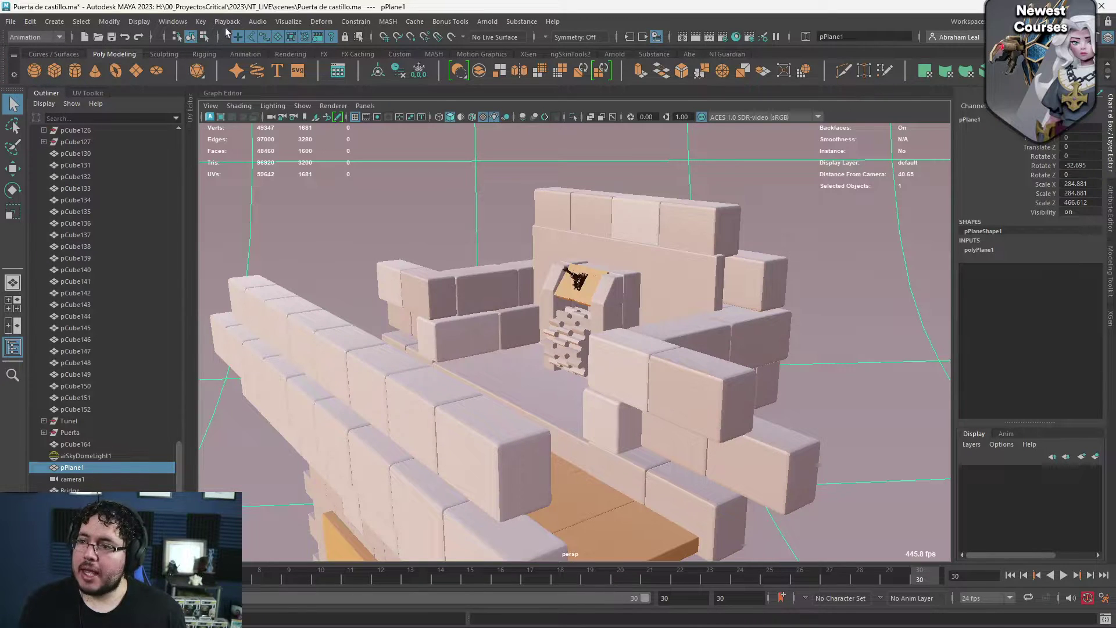
left_click(202, 22)
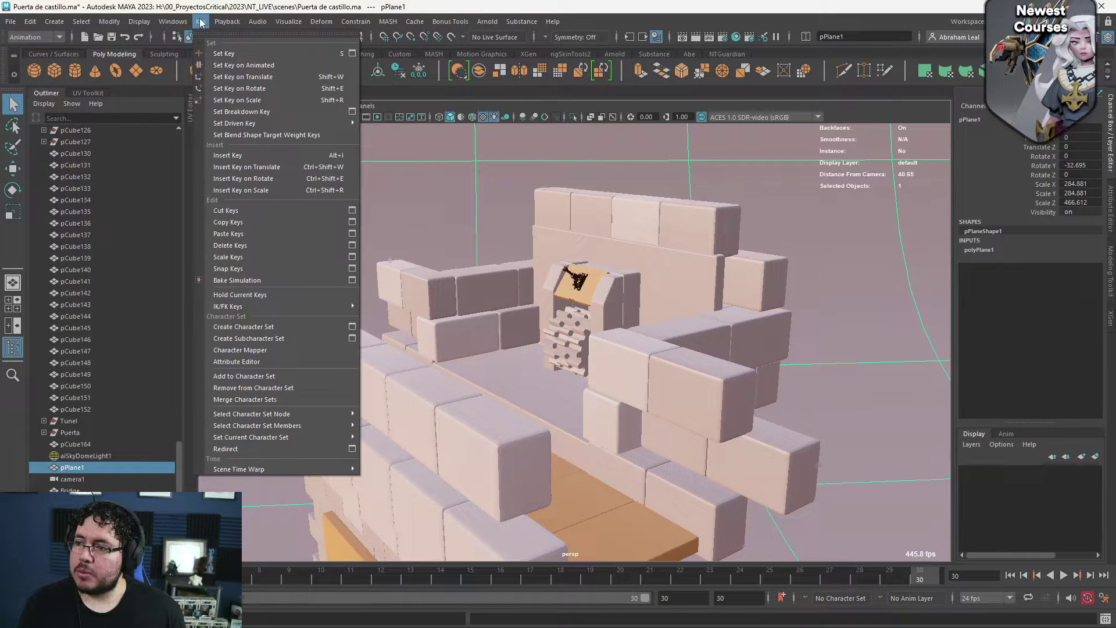
mouse_move(247, 124)
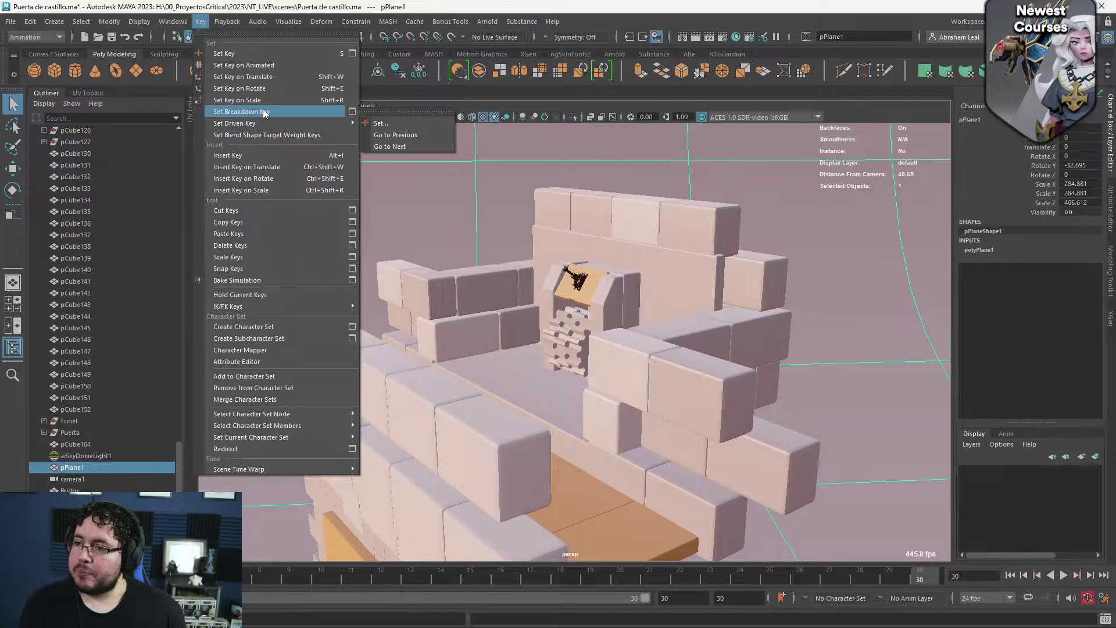
left_click(389, 123)
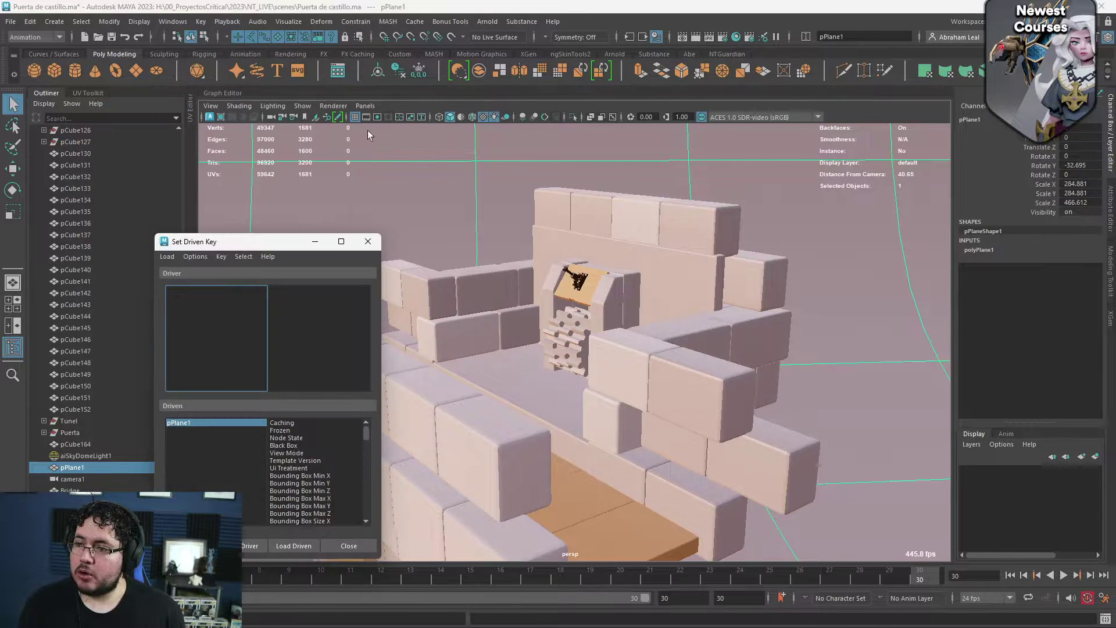
left_click_drag(254, 243, 250, 133)
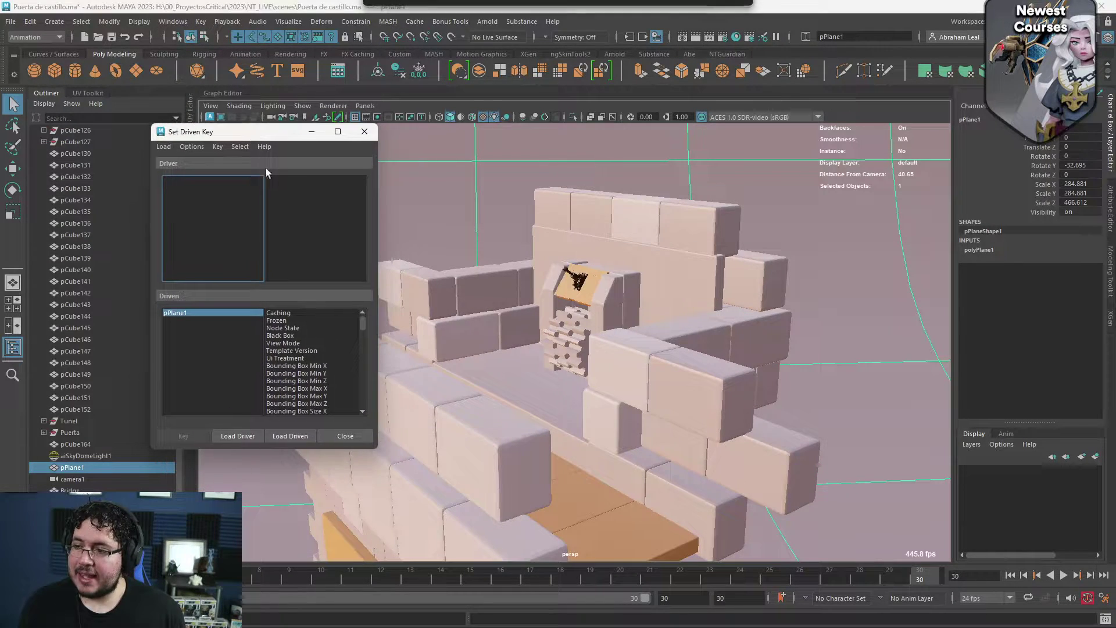
Load the Lever mesh as the driver in the Set Driven Key editor
left_click(569, 279)
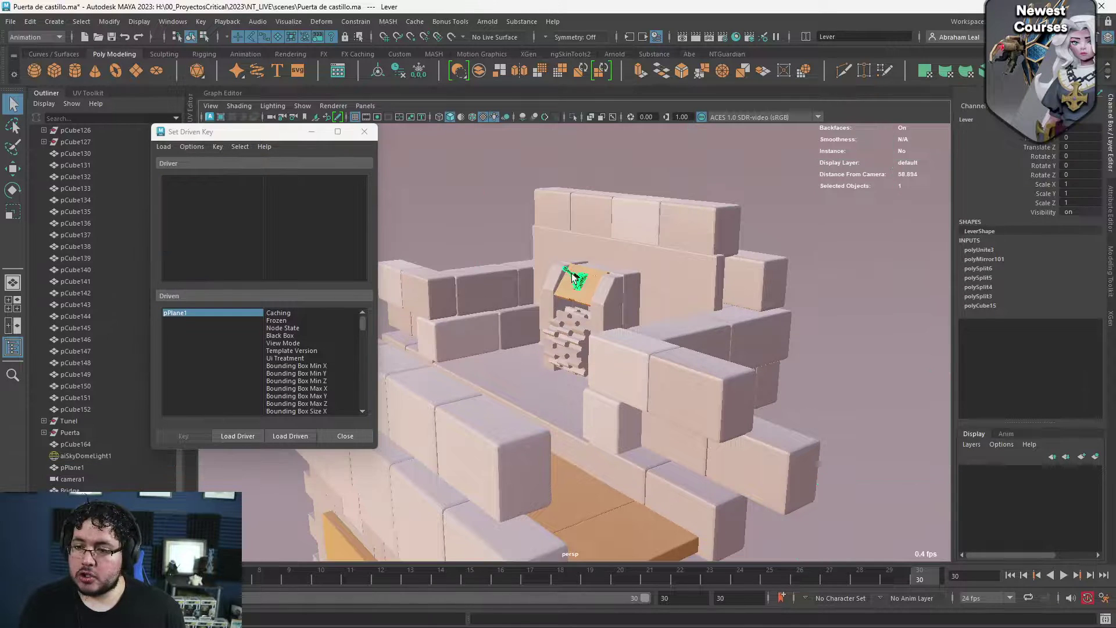
key("f")
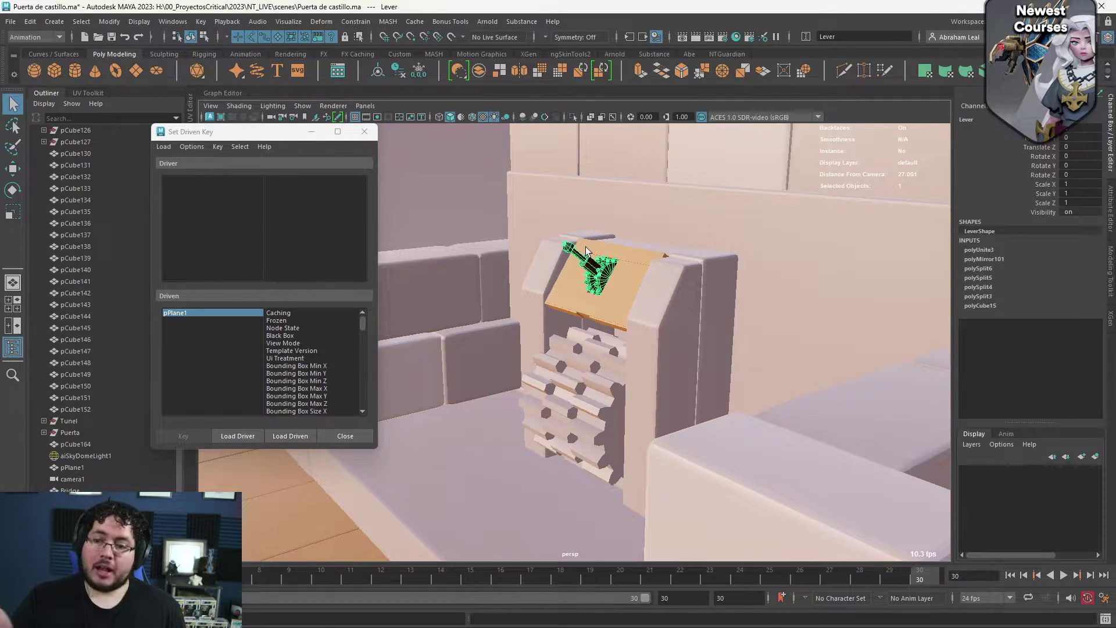
left_click_drag(605, 289, 590, 286, "alt")
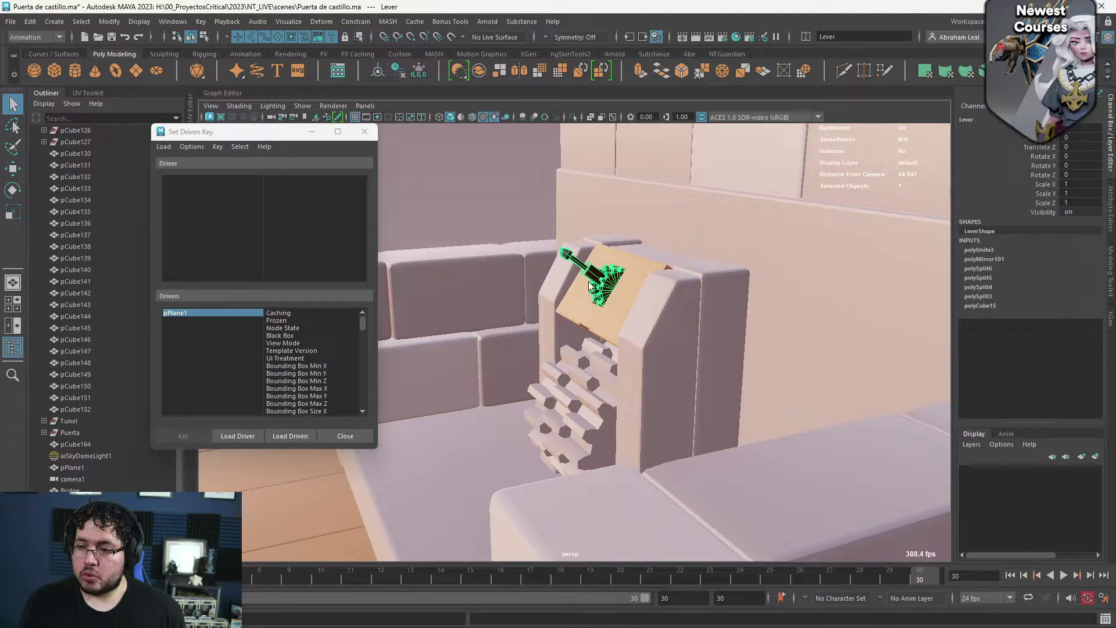
left_click(237, 435)
Select the upright drawbridge and load Bridge as the driven object
scroll(508, 326, "down", 5)
middle_click_drag(511, 331, 553, 308, "alt")
left_click_drag(552, 309, 518, 268, "alt")
left_click(469, 470)
scroll(469, 470, "down", 4)
left_click_drag(572, 357, 487, 441, "alt")
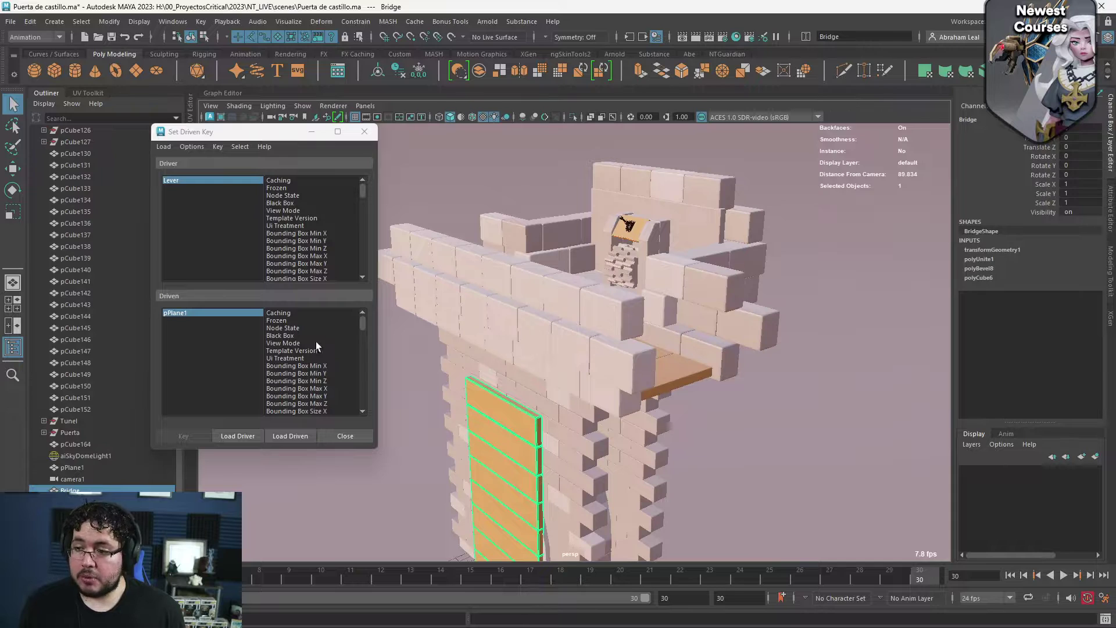
left_click(300, 436)
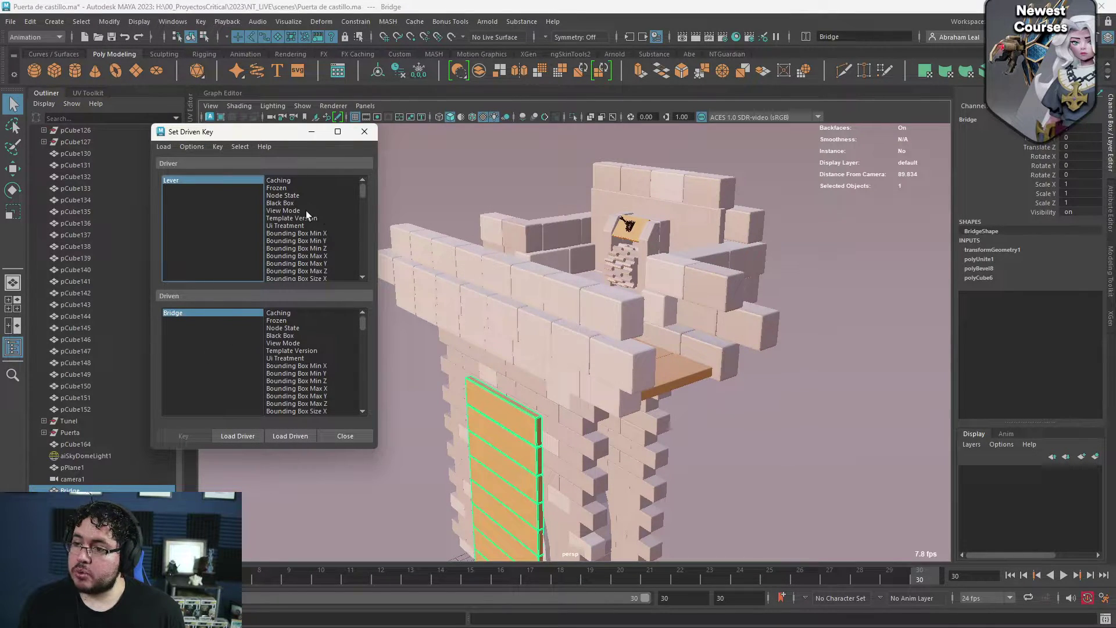
Hide the non-keyable attributes in the Set Driven Key attribute lists
scroll(306, 211, "down", 12)
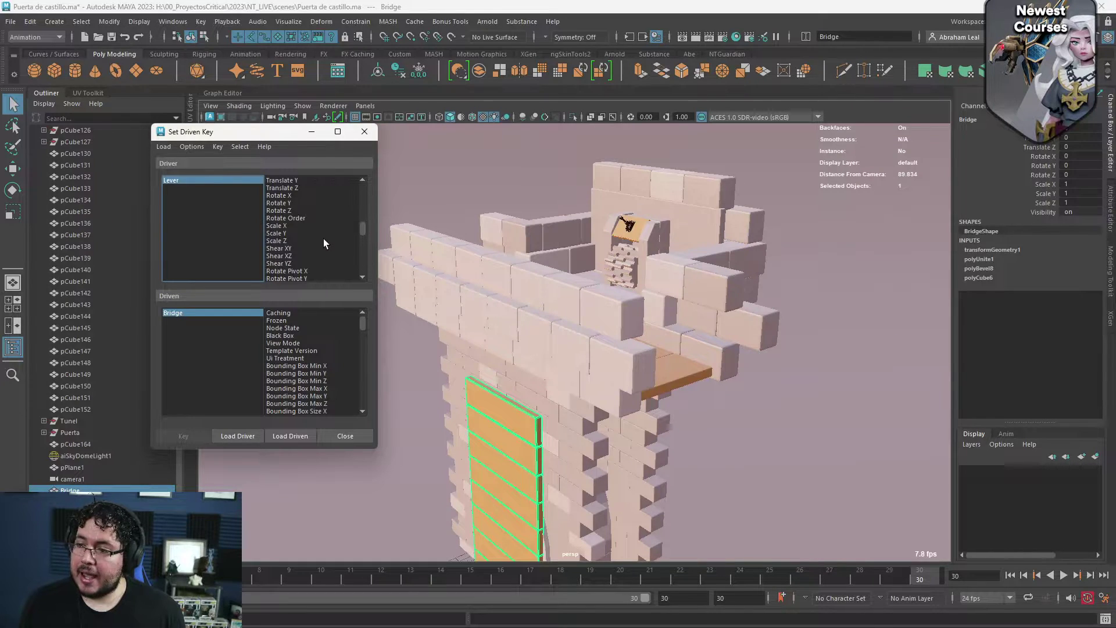
scroll(323, 243, "up", 10)
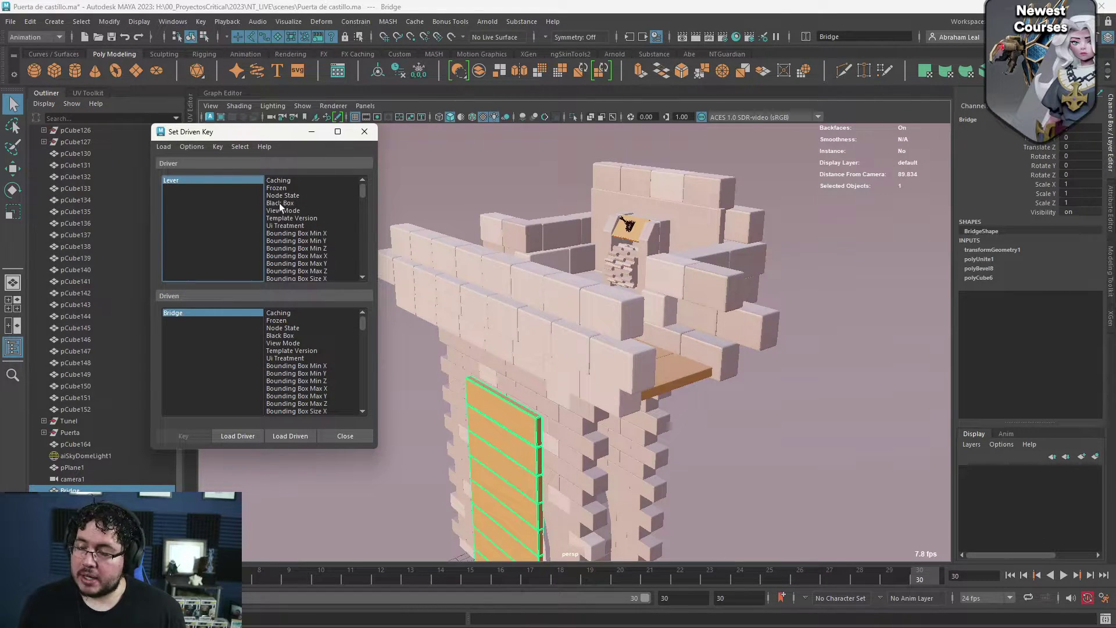
left_click(178, 146)
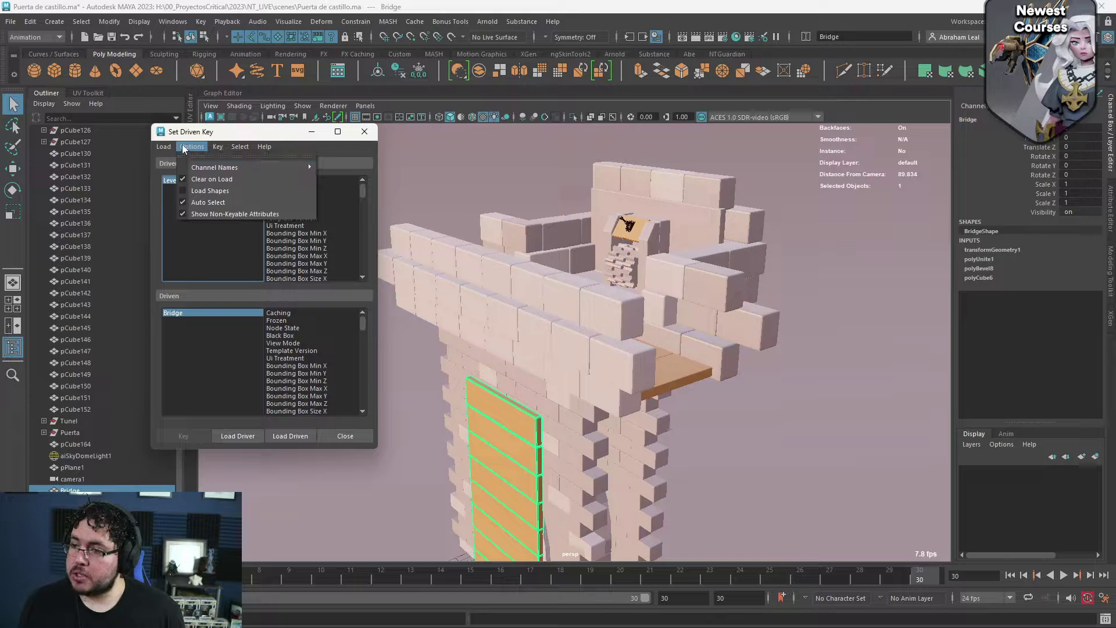
left_click(203, 214)
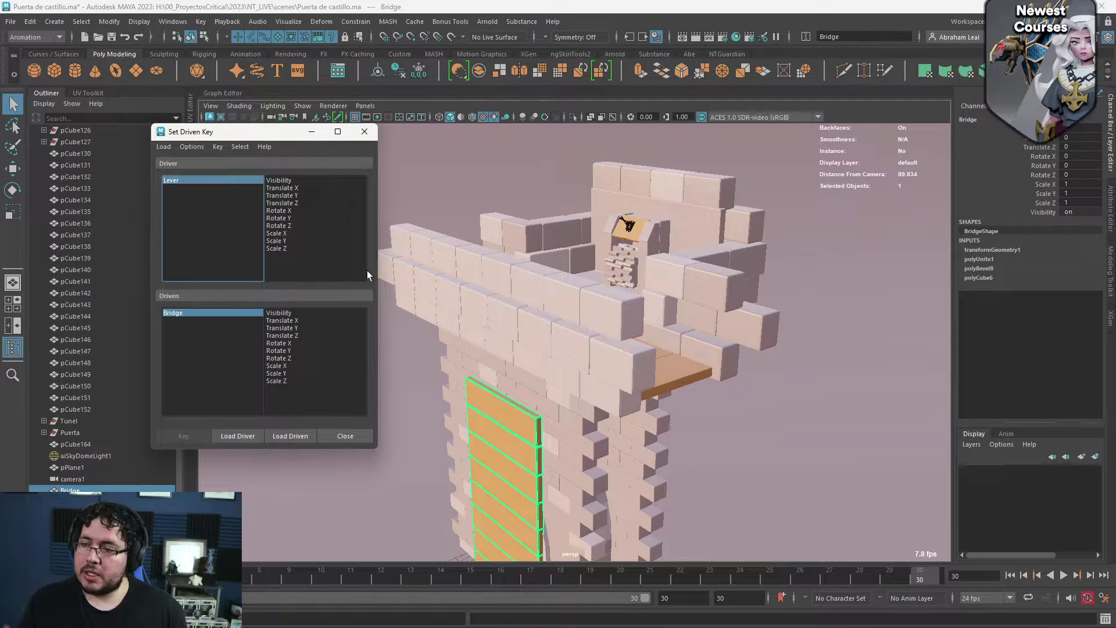
Frame the lever, try rotating it about 60 degrees around X, and undo the rotation
left_click(622, 224)
key("f")
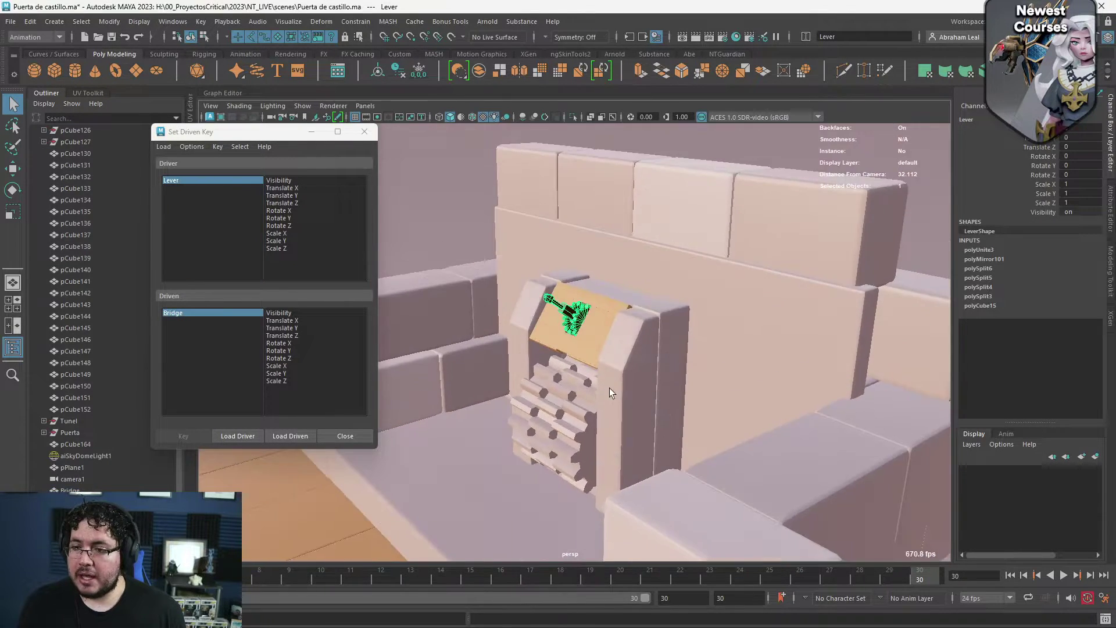
key("e")
left_click_drag(544, 201, 497, 308)
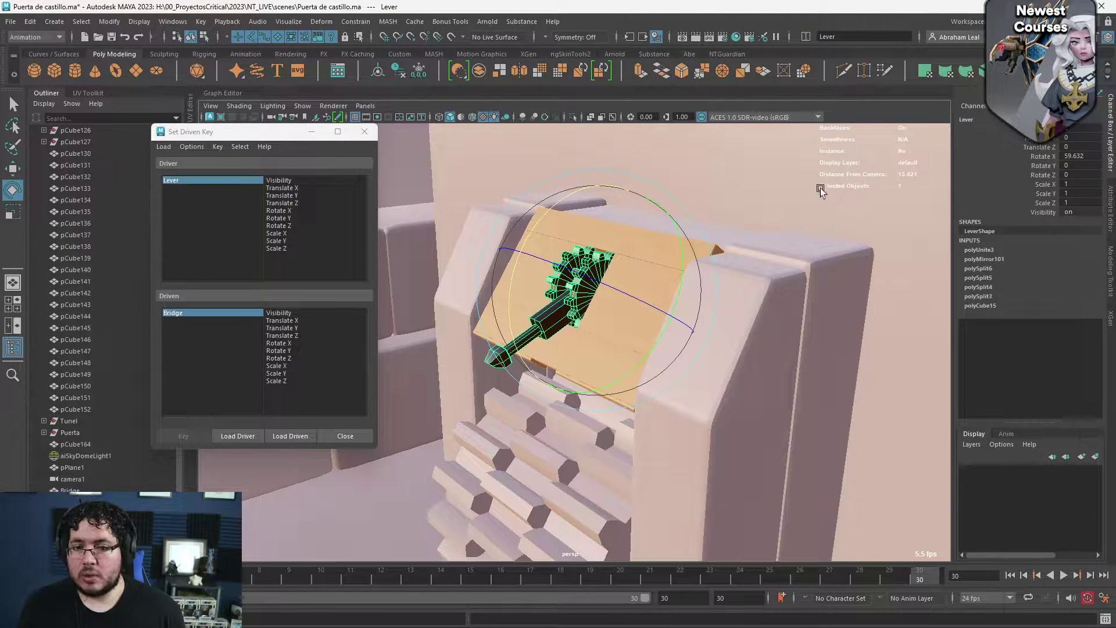
scroll(699, 273, "down", 5)
scroll(727, 274, "up", 4)
key("ctrl+z")
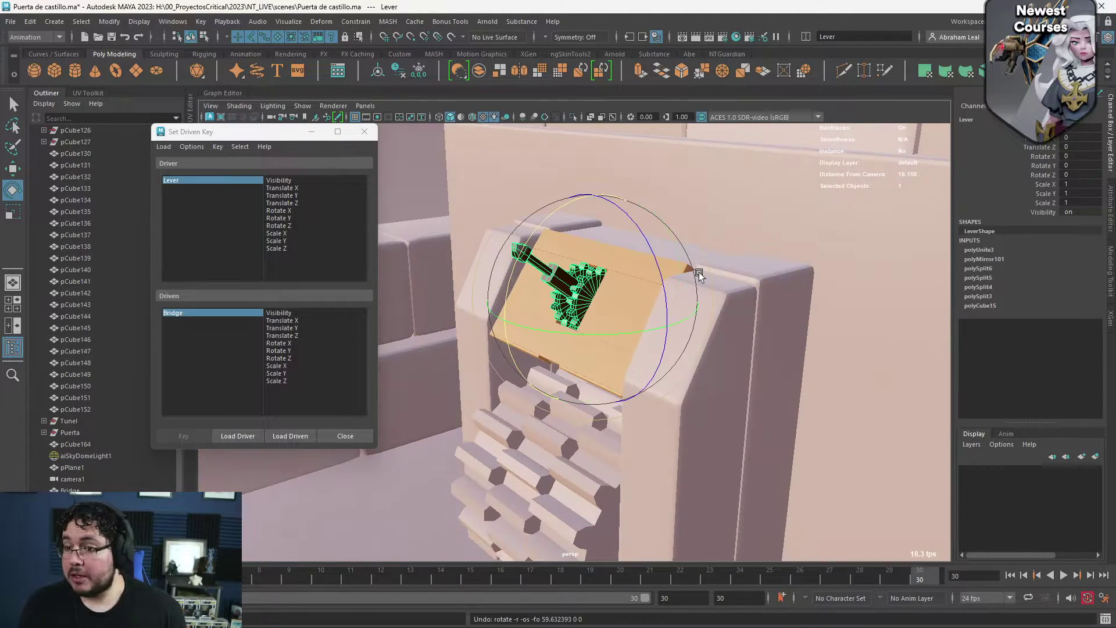
Try a larger swing of the lever, about 98 degrees around X, and undo it
left_click_drag(797, 349, 591, 288, "alt")
left_click_drag(535, 206, 484, 372)
left_click(410, 74)
key("ctrl+z")
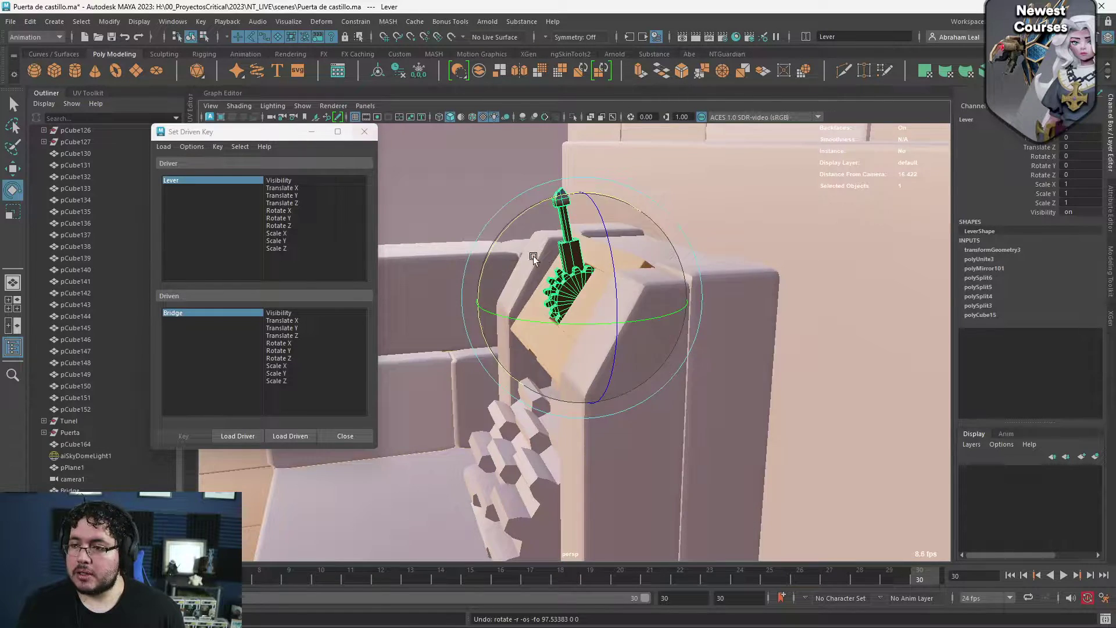
Test-rotate the lever about 24 degrees around X, undo it, and choose Rotate X as the driver attribute
left_click(462, 182)
left_click(208, 180)
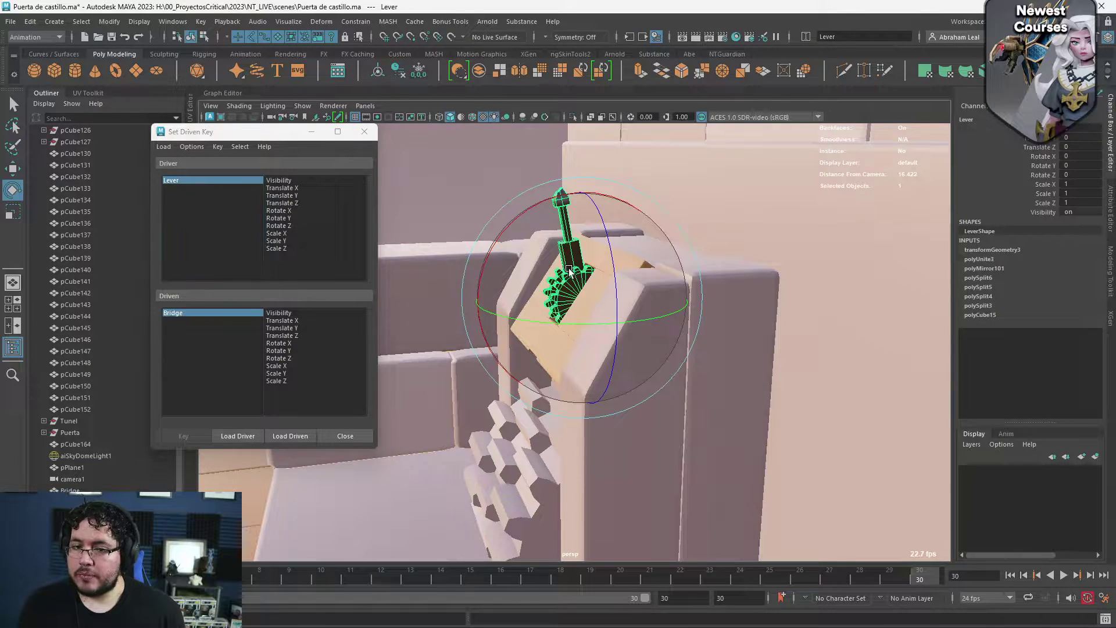
left_click_drag(540, 211, 509, 256)
key("ctrl+z")
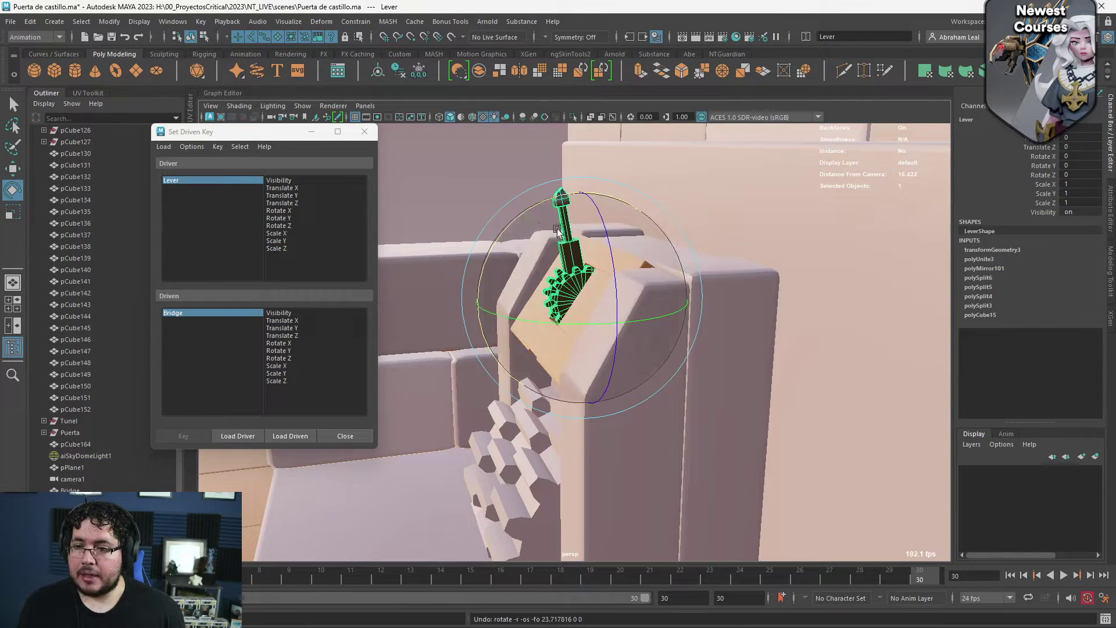
left_click(279, 212)
Try tipping the upright bridge outward around its X axis and undo the rotations
scroll(520, 271, "down", 5)
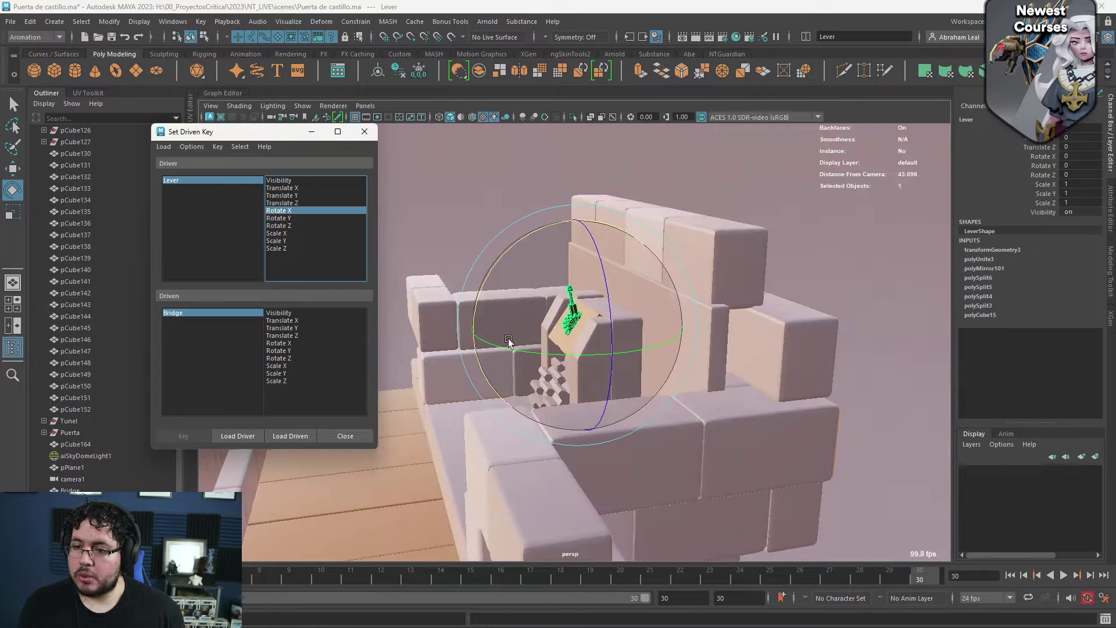
middle_click_drag(507, 340, 603, 282, "alt")
scroll(603, 281, "down", 5)
scroll(597, 369, "up", 5)
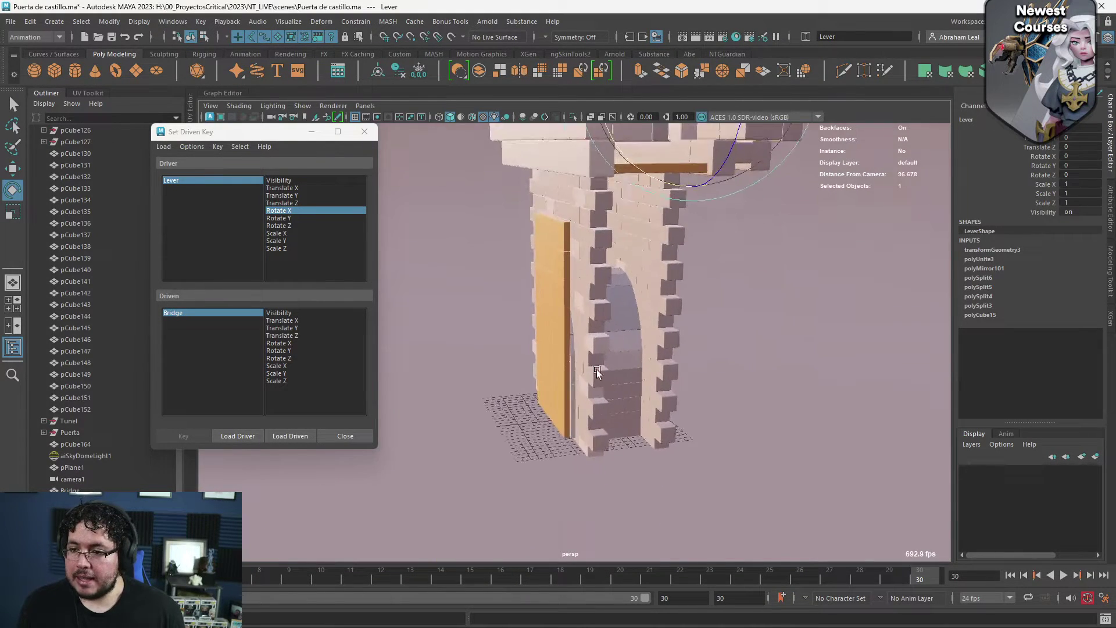
left_click(512, 319)
left_click_drag(510, 324, 467, 363)
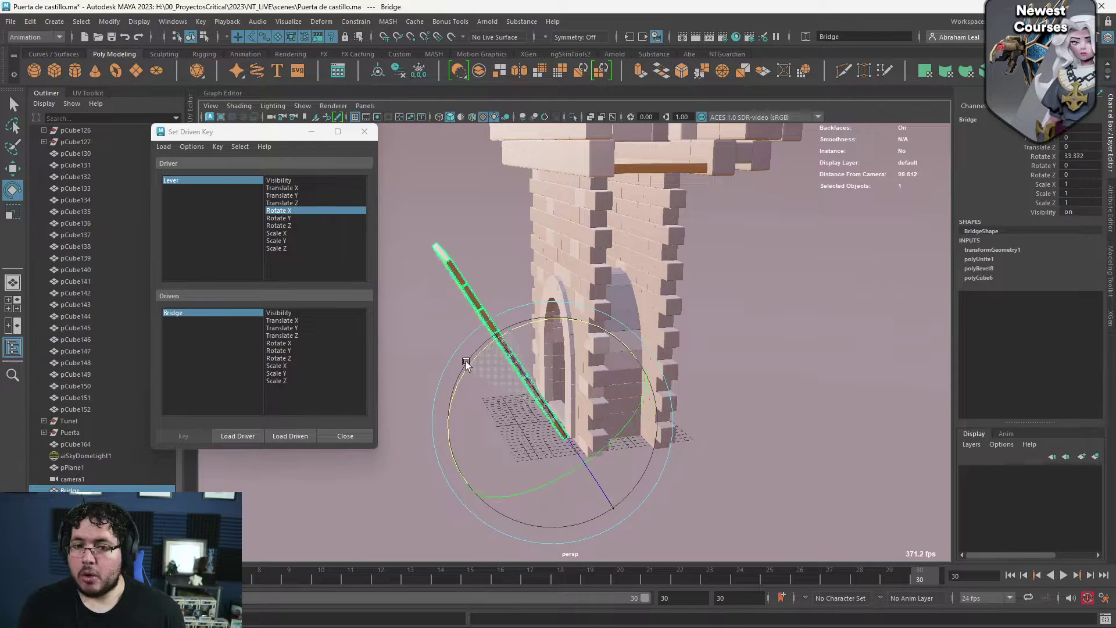
key("ctrl+z")
key("ctrl+z")
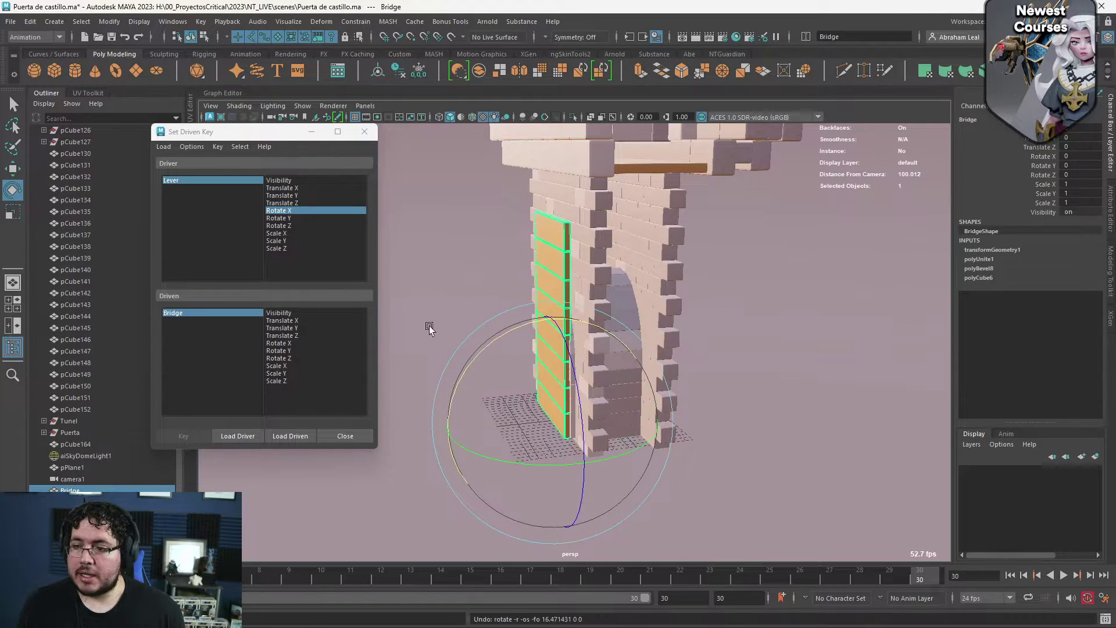
Choose Rotate X as the bridge's driven attribute and set a driven key for the upright bridge
left_click(286, 343)
middle_click_drag(580, 224, 679, 420, "alt")
scroll(679, 420, "up", 4)
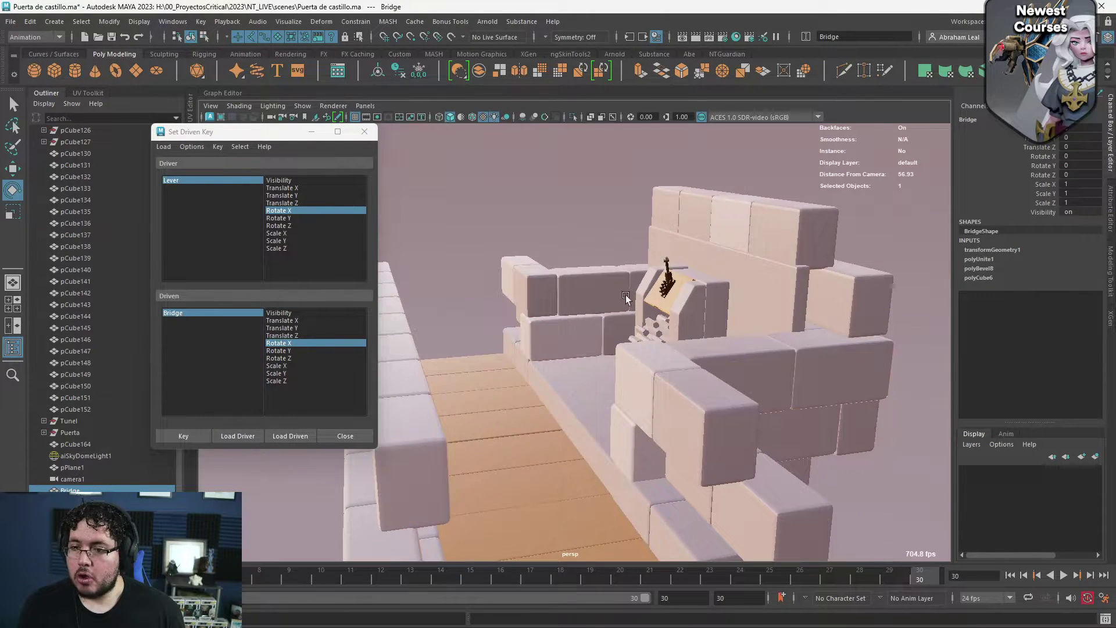
left_click(196, 438)
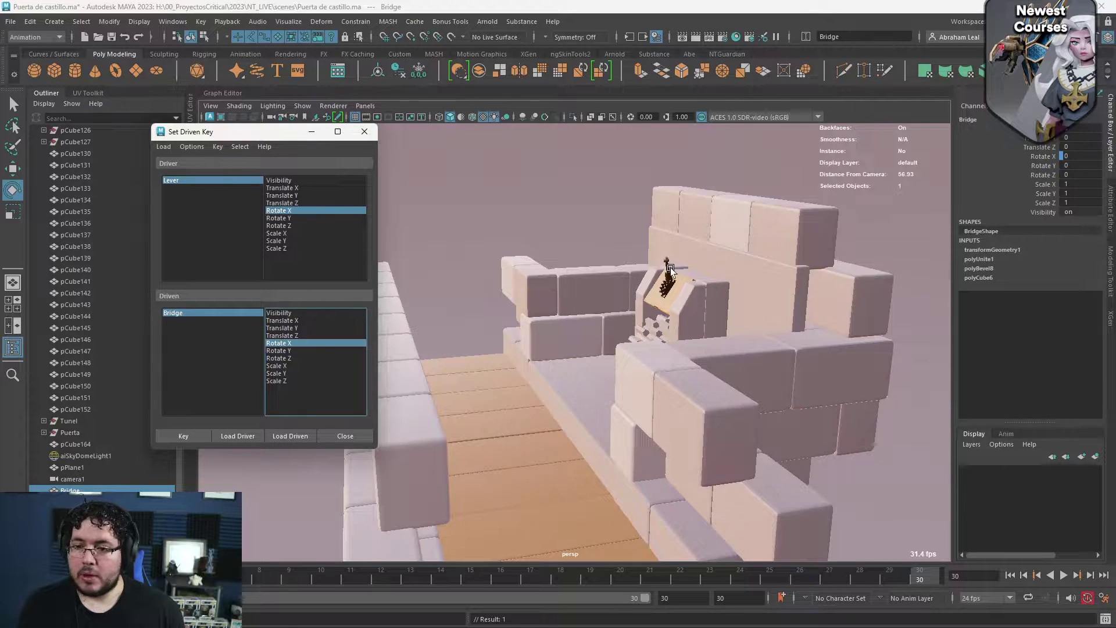
Compare the Rotate X channels of the bridge and the lever by selecting each one
middle_click_drag(538, 383, 513, 219, "alt")
scroll(513, 219, "down", 3)
left_click(507, 304)
left_click(623, 313)
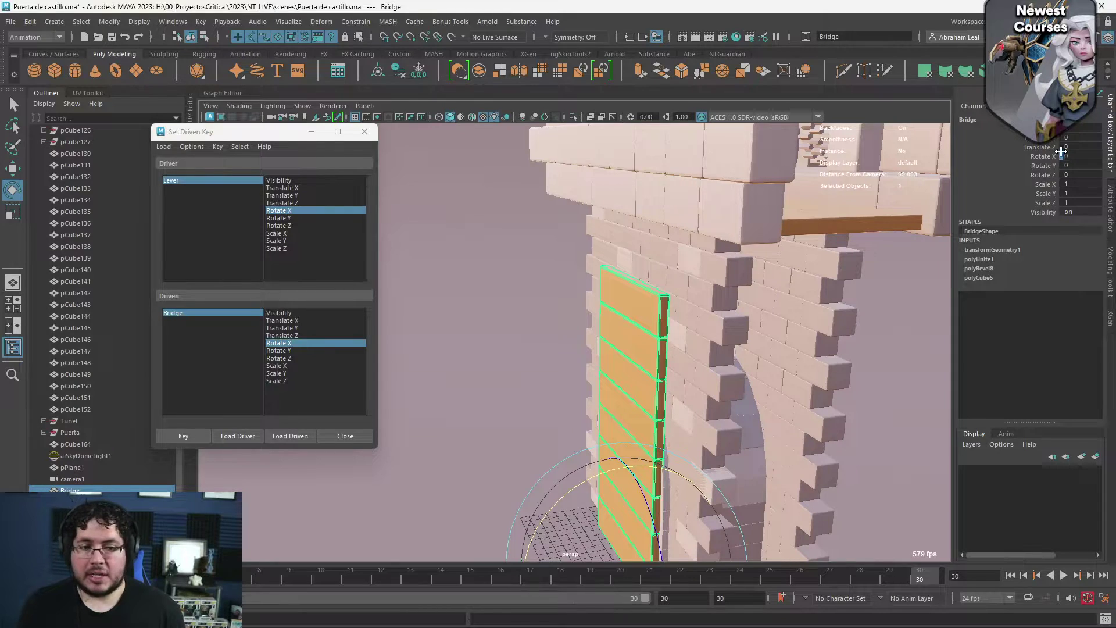
middle_click_drag(779, 189, 761, 235, "alt")
left_click(760, 236)
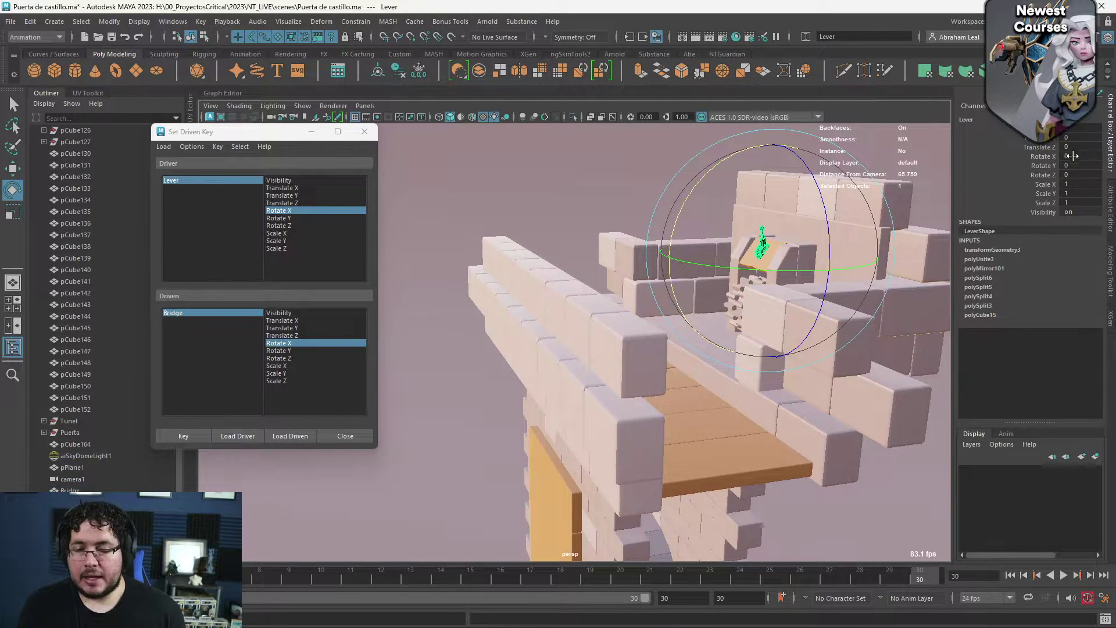
left_click(559, 447)
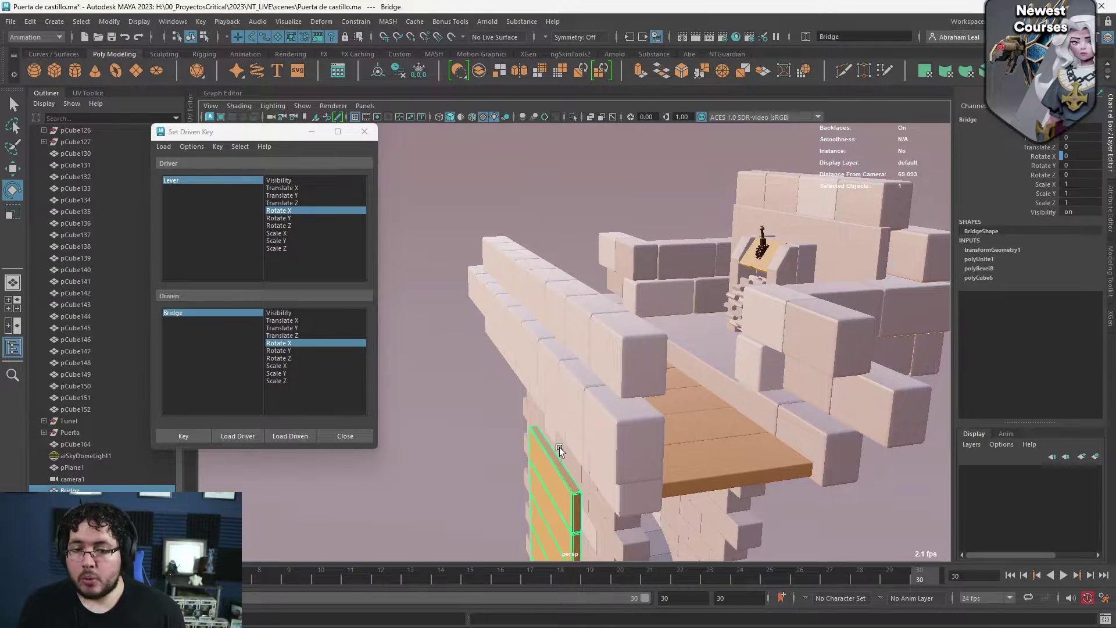
Swing the lever around X and set its Rotate X to 100
left_click(764, 236)
left_click_drag(764, 236, 681, 268, "alt")
left_click_drag(642, 204, 588, 285)
type("100")
key("Return")
Lower the bridge in front of the gate by setting its Rotate X to 90, and key that driven pose
middle_click_drag(385, 365, 473, 172, "alt")
left_click(557, 430)
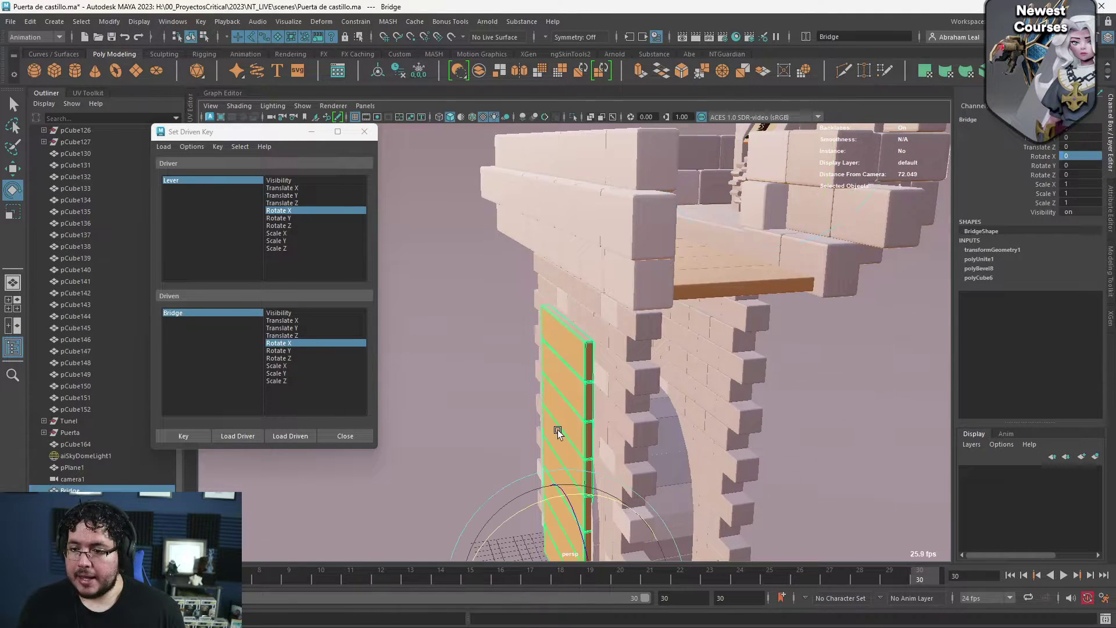
middle_click_drag(599, 367, 640, 247, "alt")
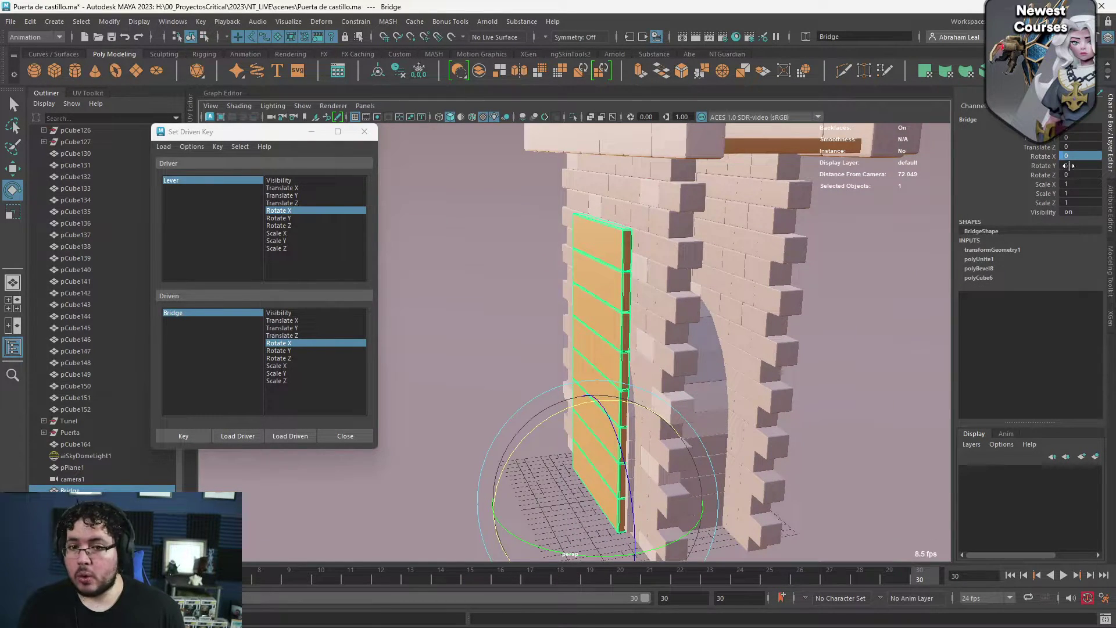
left_click(1077, 158)
type("-90")
key("Return")
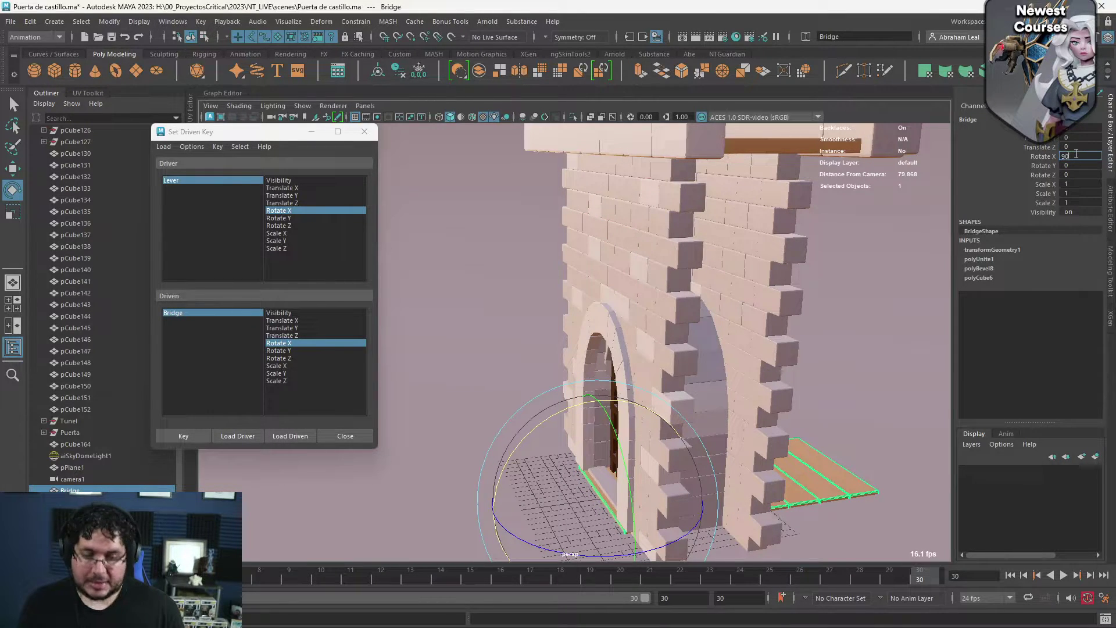
key("Return")
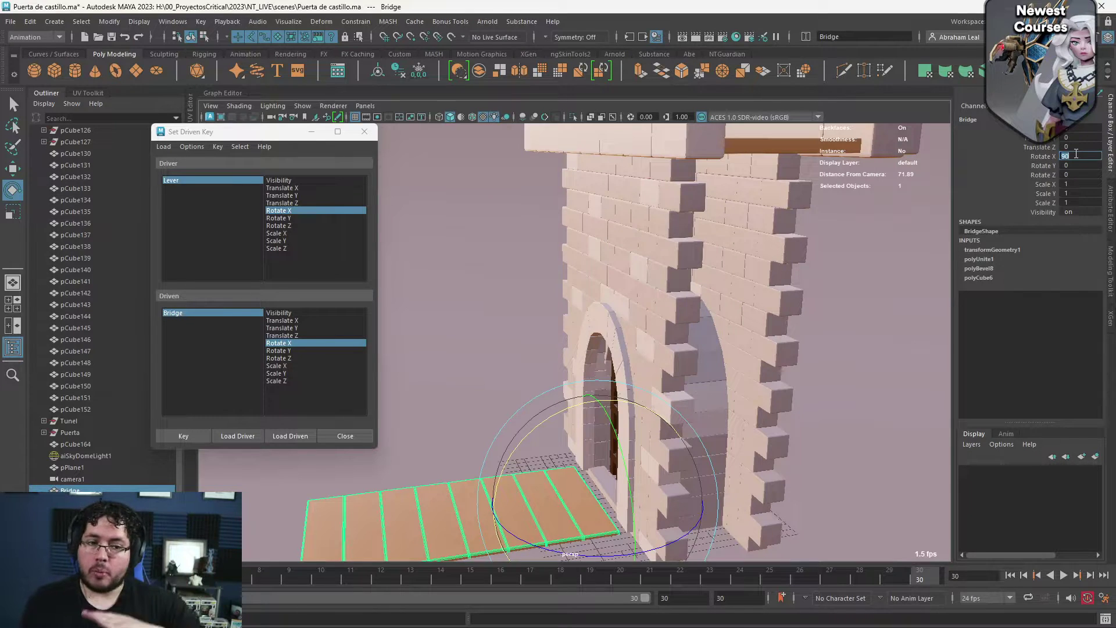
left_click(196, 435)
Rotate the lever around X to test how the bridge follows it, and deselect the lever
left_click(486, 522)
left_click(485, 522)
left_click_drag(614, 357, 653, 342, "alt")
left_click(727, 210)
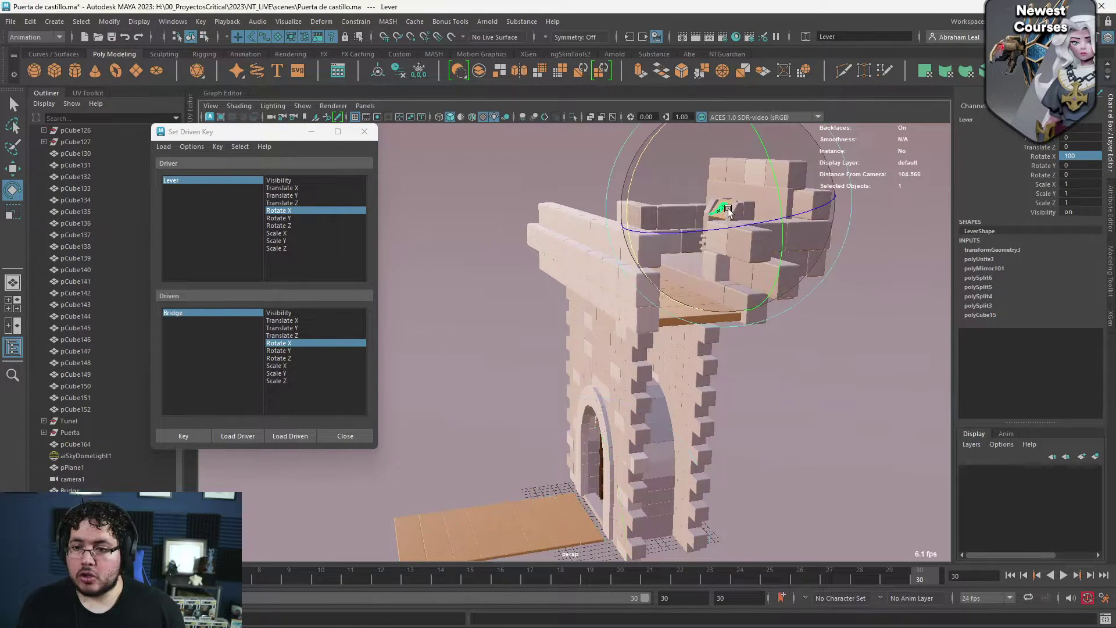
left_click_drag(616, 210, 694, 174)
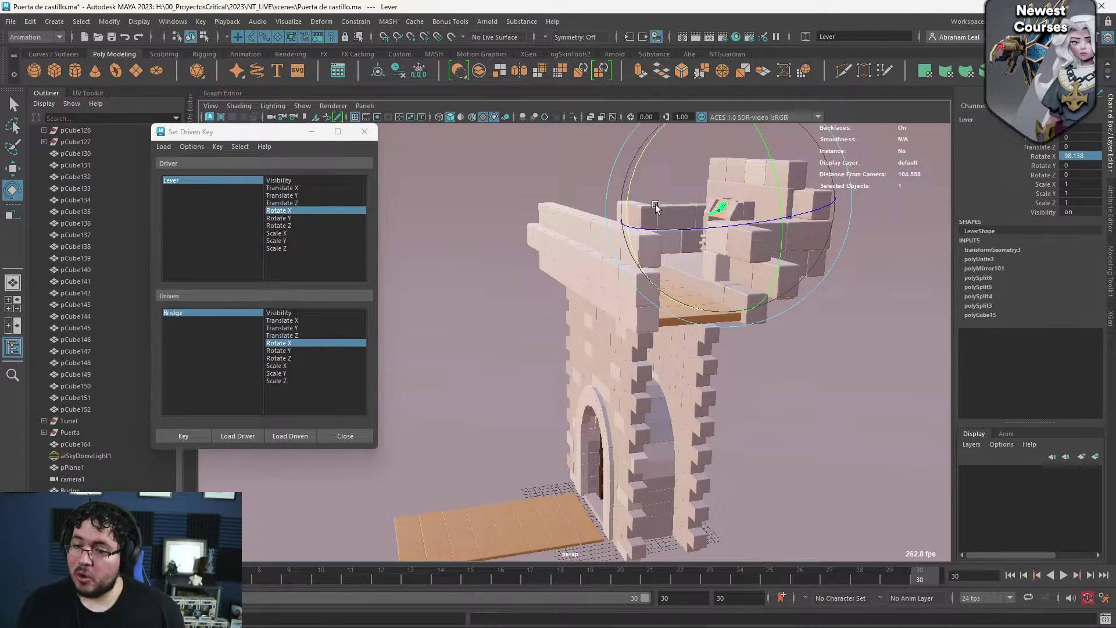
left_click(798, 388)
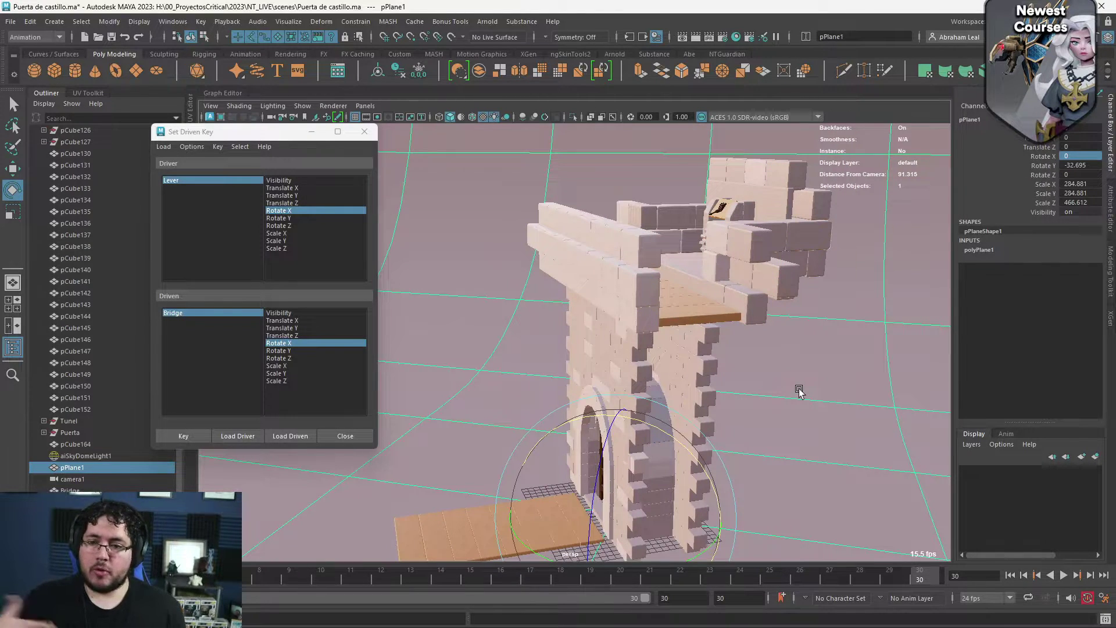
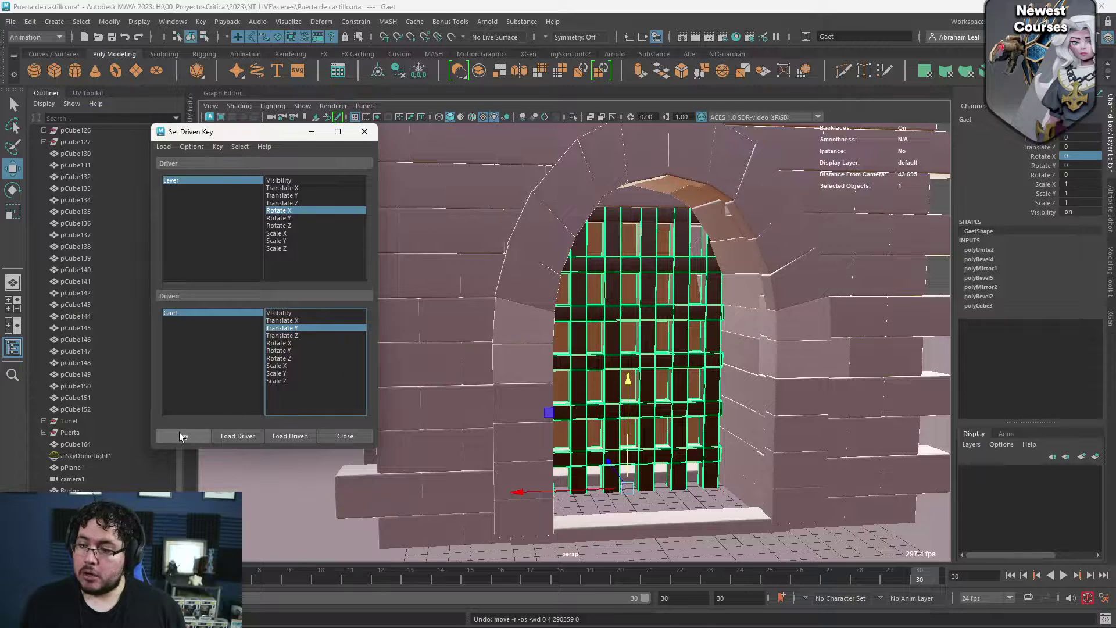
Key the closed gate's Translate Y against the lever's Rotate X, and set the lever's Rotate X to 100
left_click(179, 436)
right_click_drag(735, 311, 682, 331, "alt")
left_click_drag(682, 331, 617, 239, "alt")
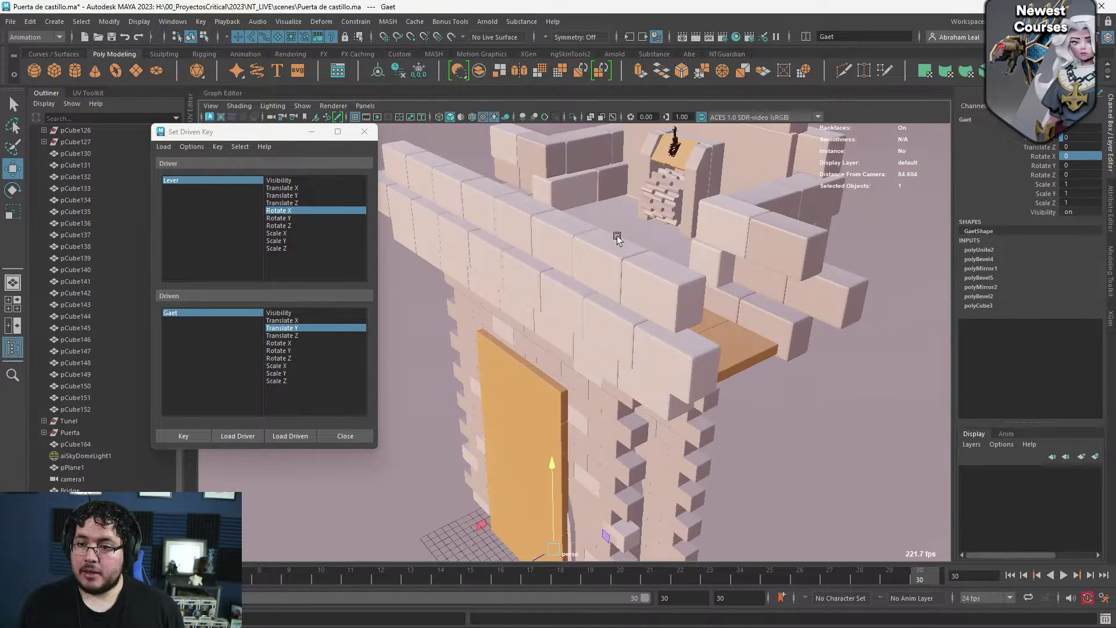
left_click(671, 148)
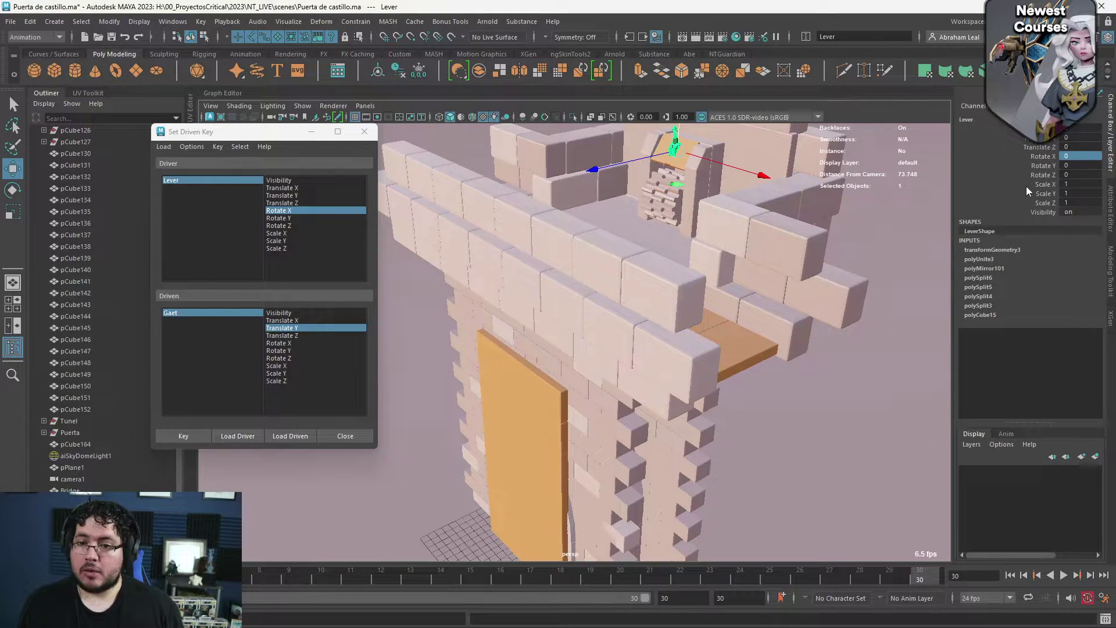
left_click(1080, 157)
type("100")
key("Return")
Raise the gate grille up inside the arch and set its Translate Y to 12
right_click_drag(738, 418, 687, 426, "alt")
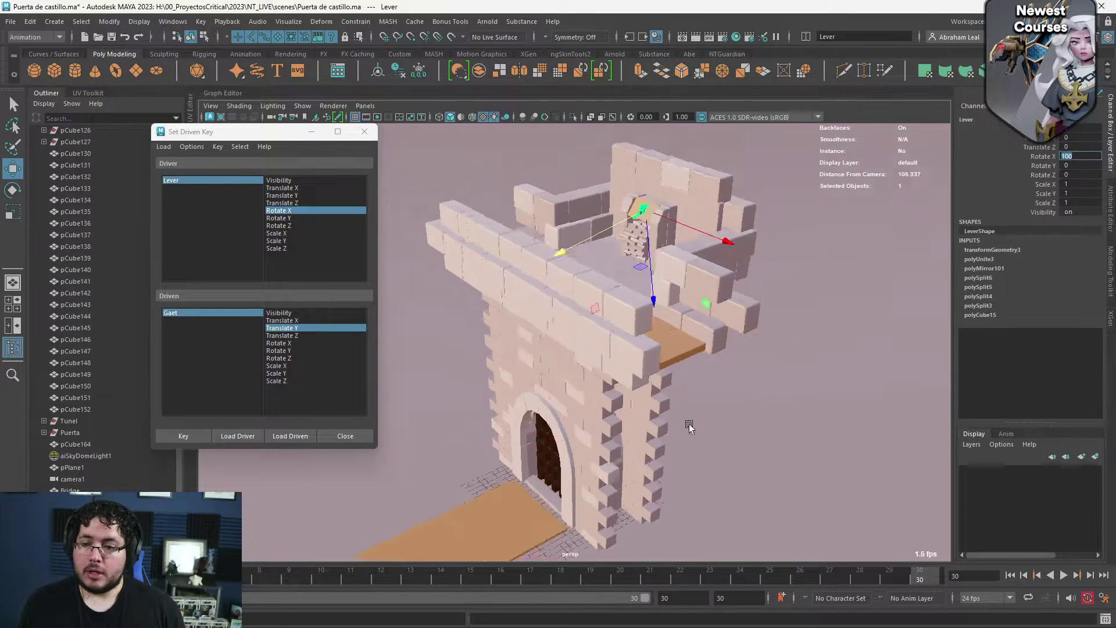
left_click_drag(688, 426, 539, 232, "alt")
left_click(573, 374)
left_click_drag(538, 274, 610, 303, "alt")
scroll(686, 343, "up", 3)
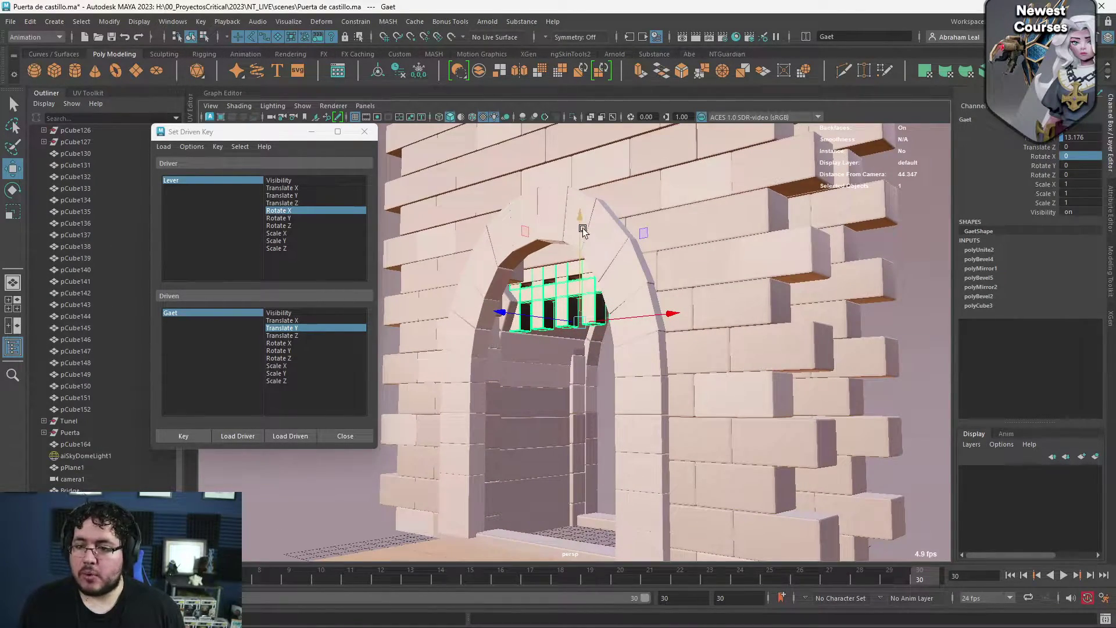
left_click_drag(622, 347, 646, 384, "alt")
left_click_drag(592, 255, 593, 266)
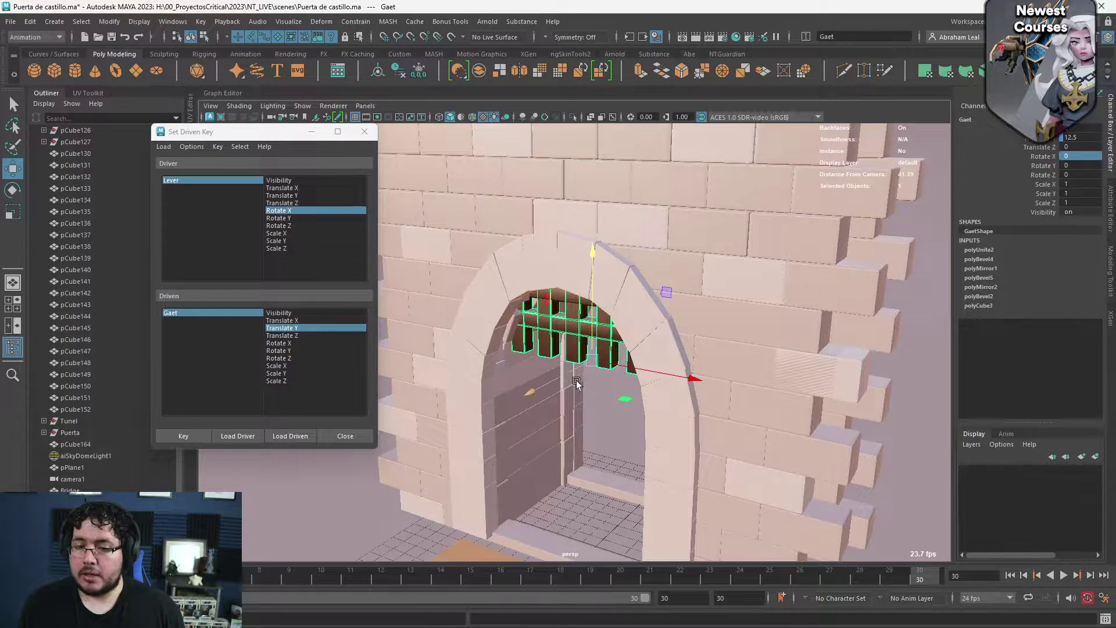
left_click_drag(576, 384, 584, 357, "alt")
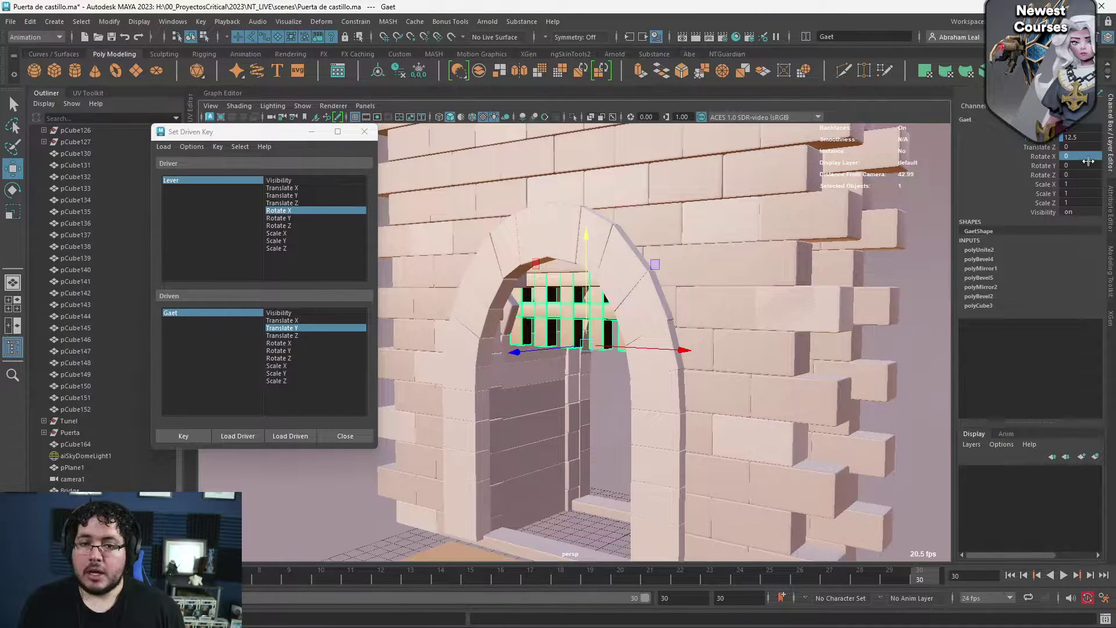
left_click(1086, 137)
type("12")
key("Return")
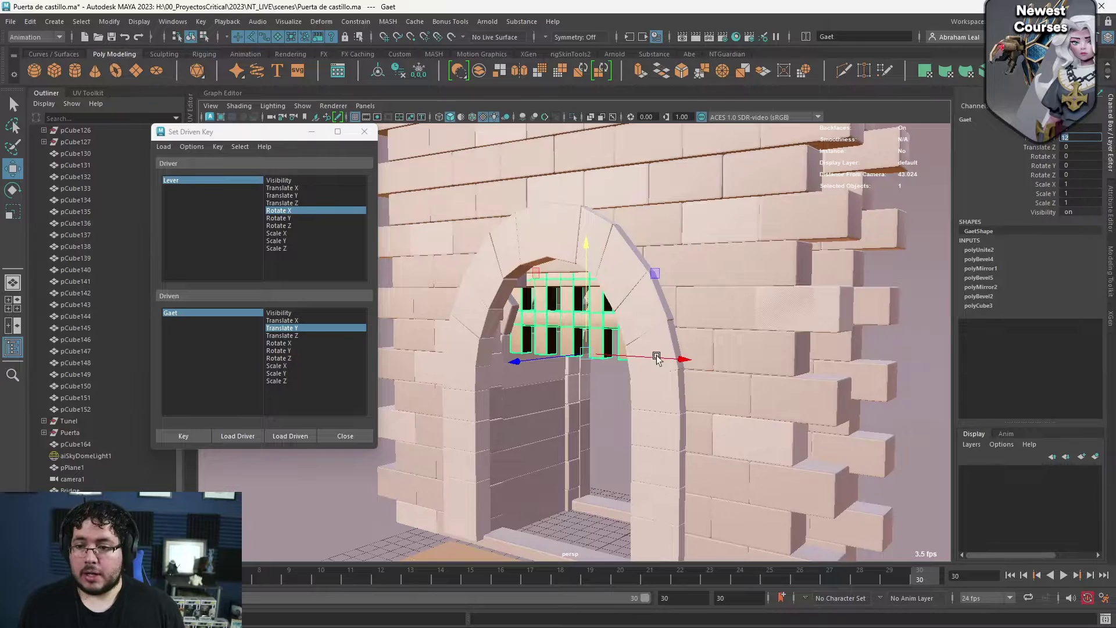
right_click_drag(656, 356, 570, 352, "alt")
mouse_move(570, 352)
left_mouse_down("alt")
mouse_move(624, 346)
mouse_move(588, 347)
left_mouse_up("alt")
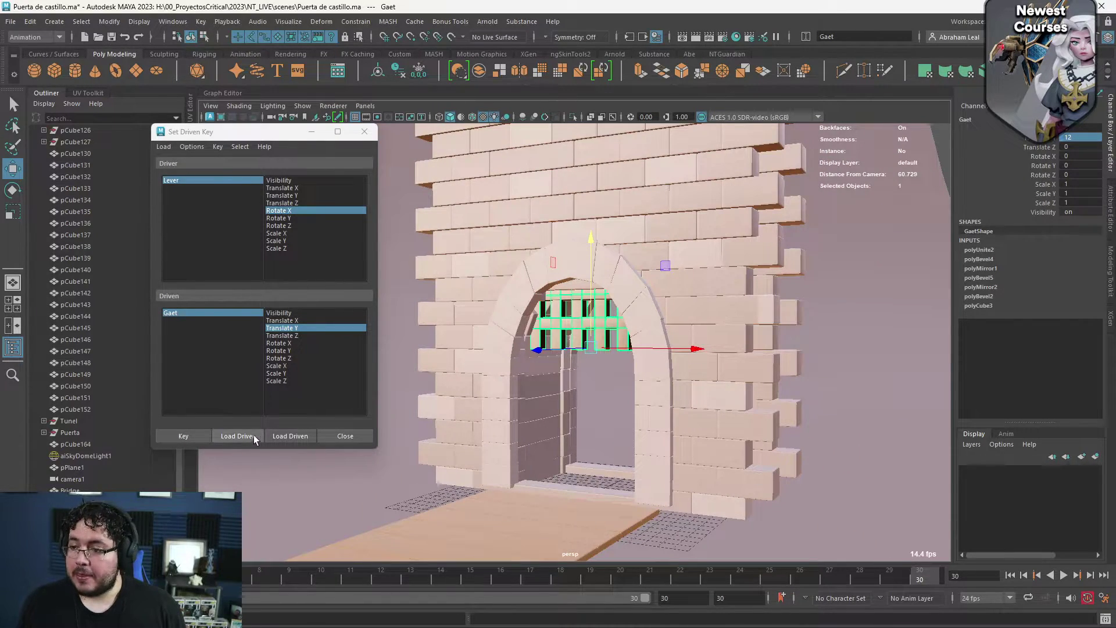
Key the raised gate's Translate Y against the lever's Rotate X
left_click(184, 438)
right_click_drag(718, 291, 581, 279, "alt")
middle_click_drag(496, 250, 488, 309, "alt")
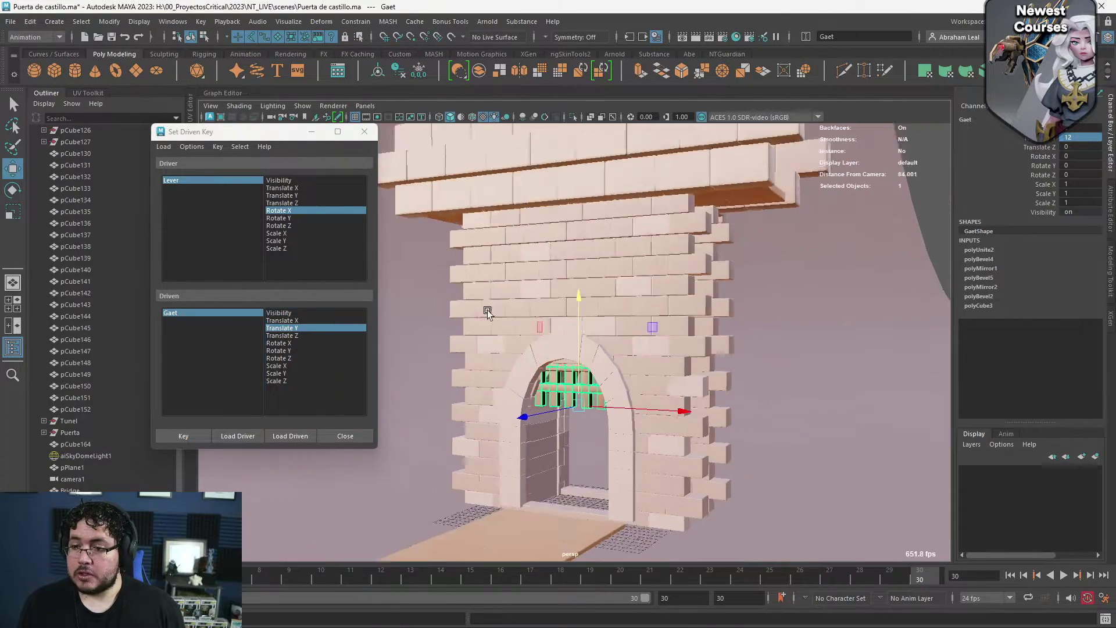
Rotate the lever on top of the tower around X to test how the bridge and gate follow it
left_click_drag(738, 325, 702, 336, "alt")
left_click(705, 334)
middle_click_drag(694, 265, 716, 329, "alt")
scroll(651, 239, "down", 3)
left_click(652, 236)
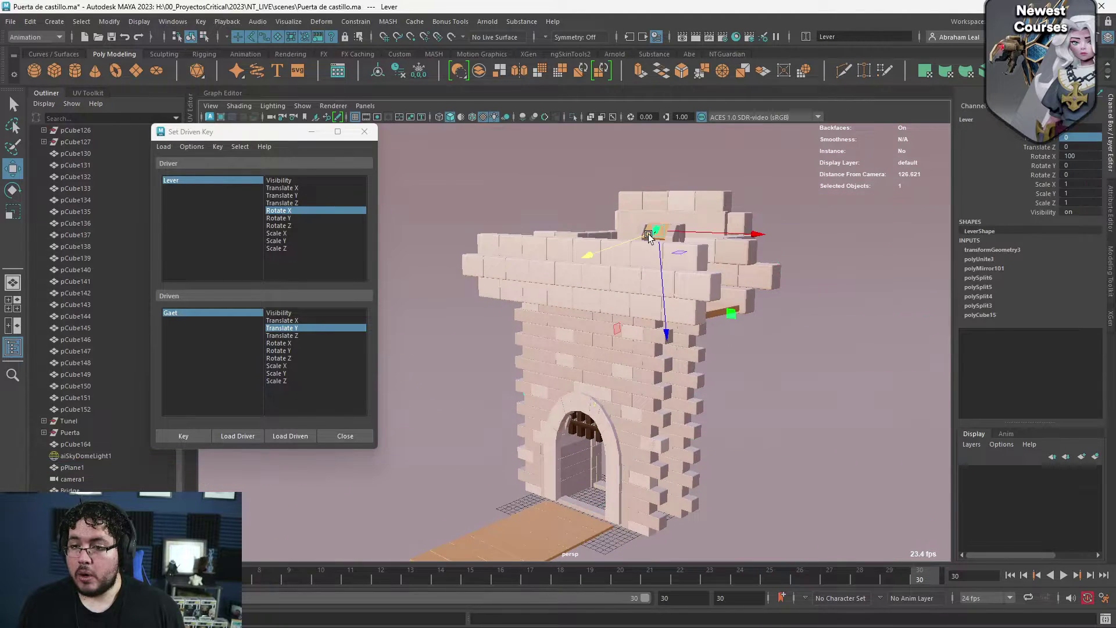
key("e")
left_click_drag(596, 232, 729, 152)
left_click_drag(729, 154, 582, 424, "alt")
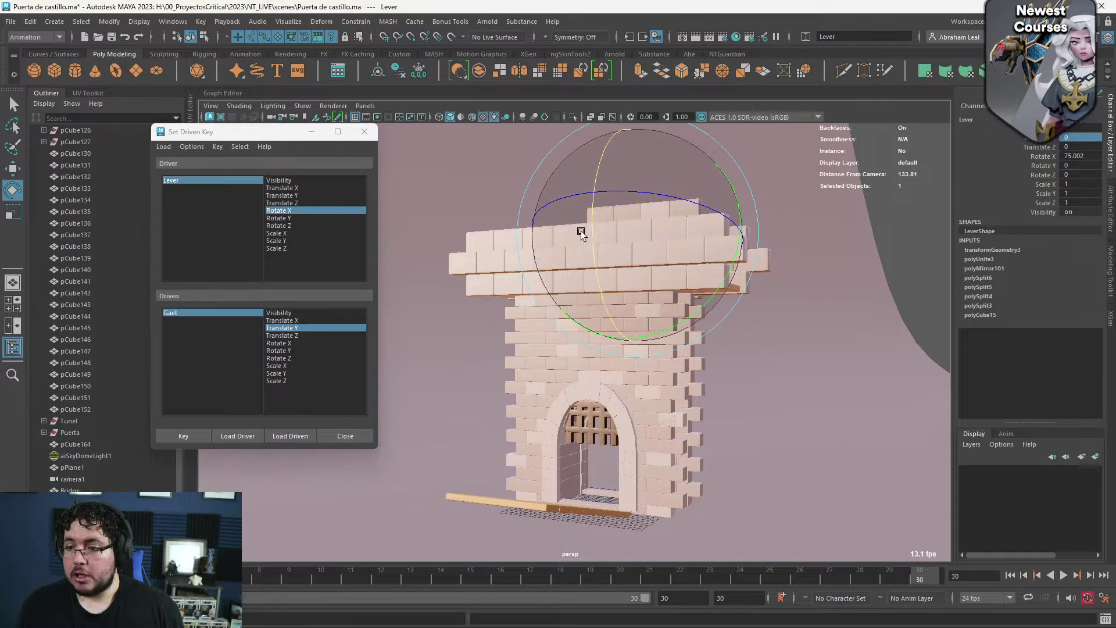
left_click_drag(581, 231, 536, 326)
scroll(647, 314, "down", 2)
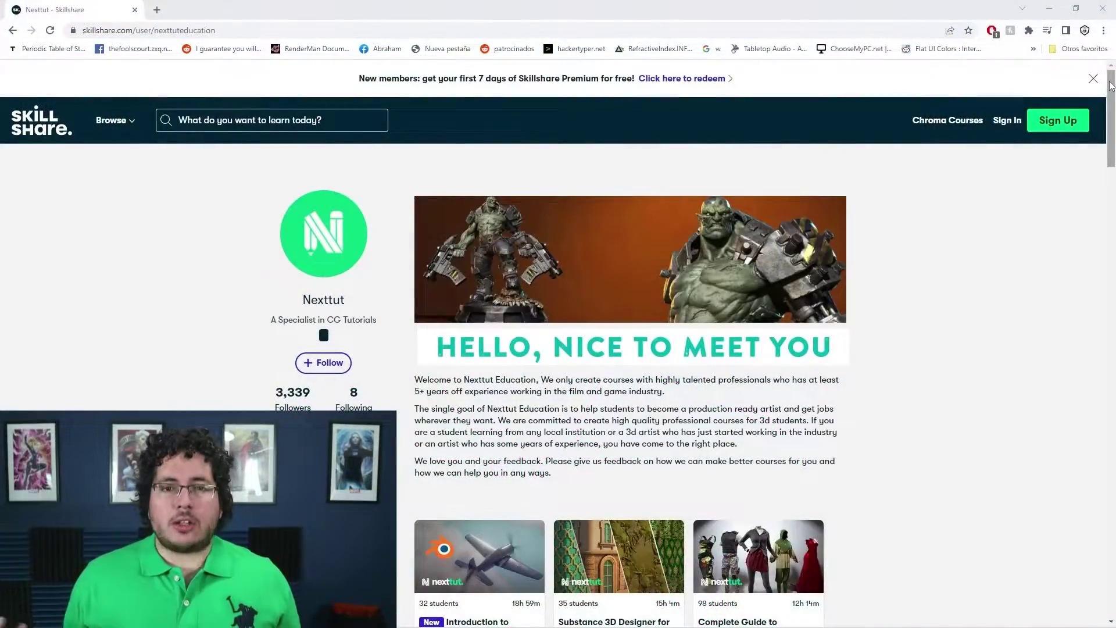
left_click_drag(1109, 82, 1111, 139)
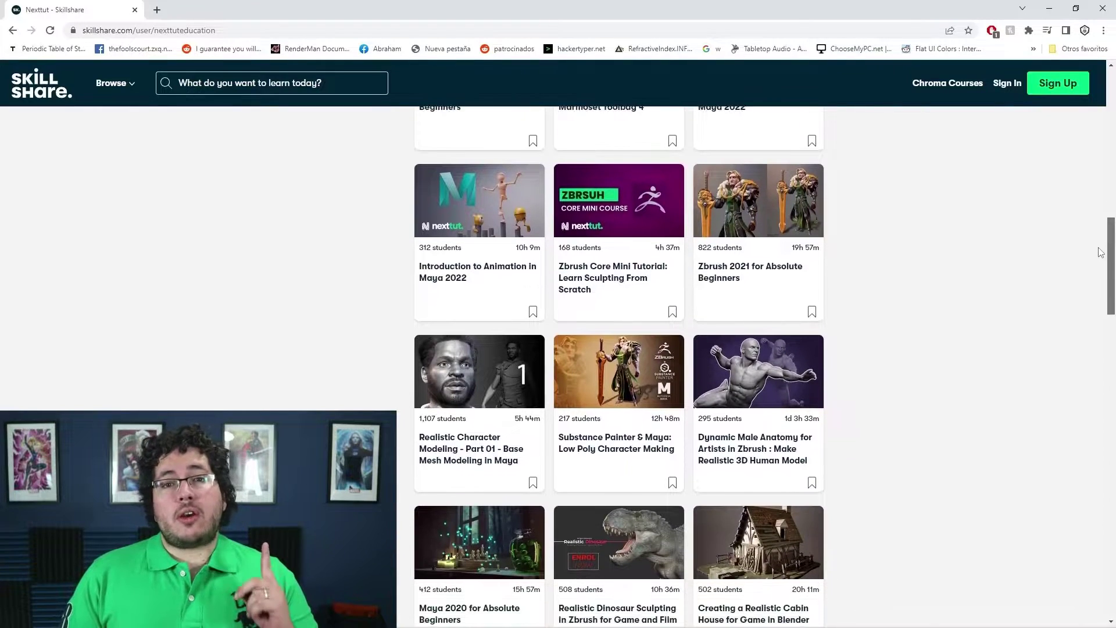
scroll(1096, 273, "down", 3)
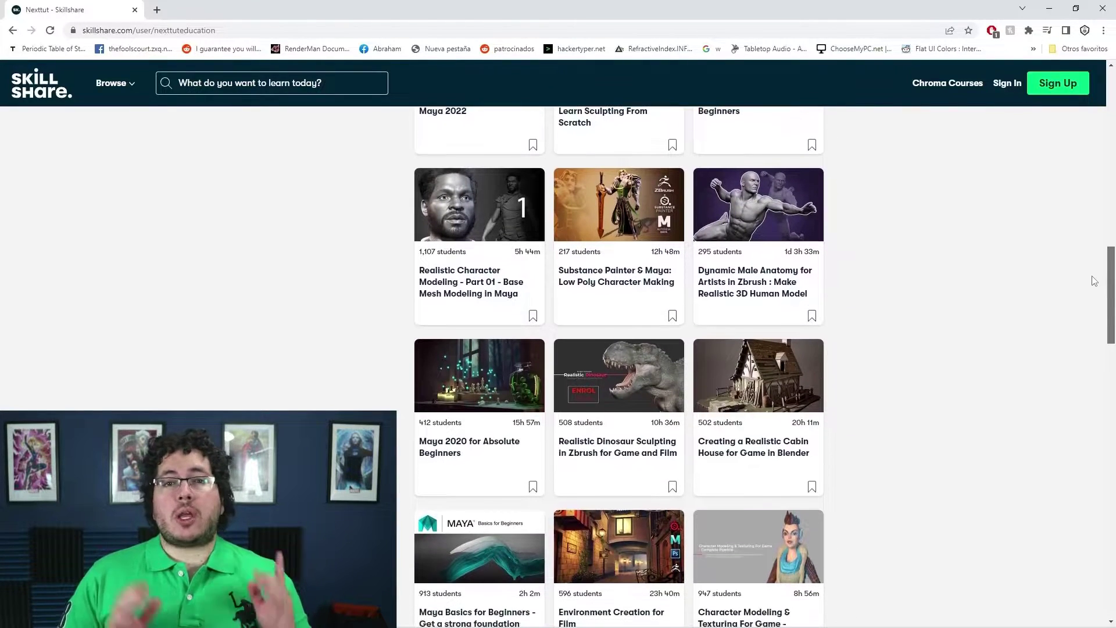
scroll(1091, 307, "down", 3)
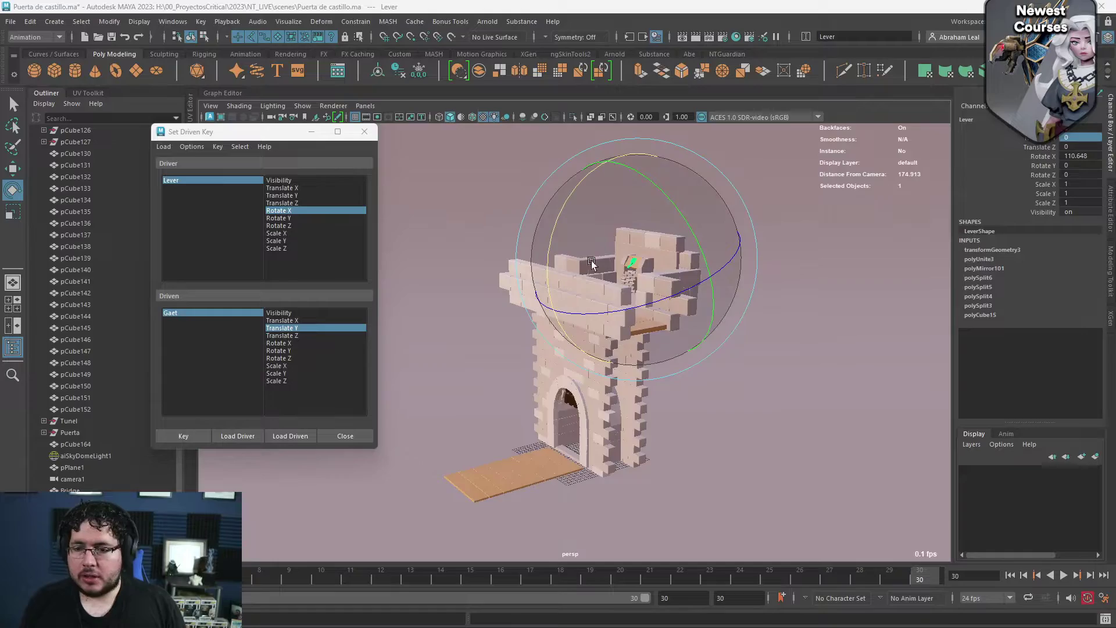
Return the lever above the gears to its upright position by setting its Rotate X to 0
scroll(587, 264, "up", 6)
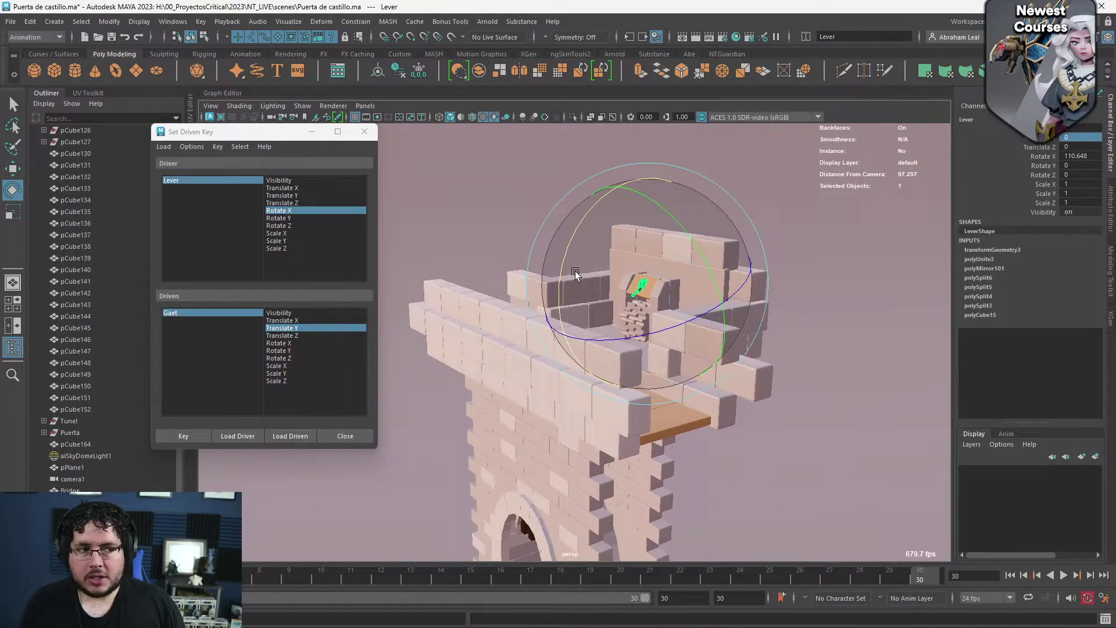
scroll(575, 274, "up", 8)
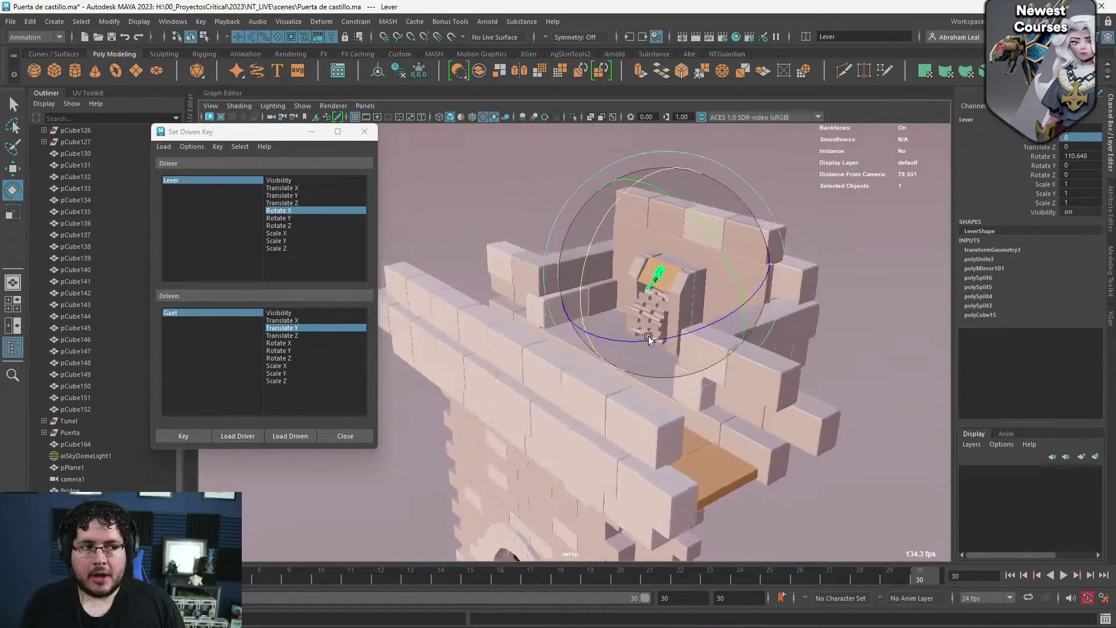
left_click_drag(675, 343, 646, 329, "alt")
scroll(590, 320, "down", 4)
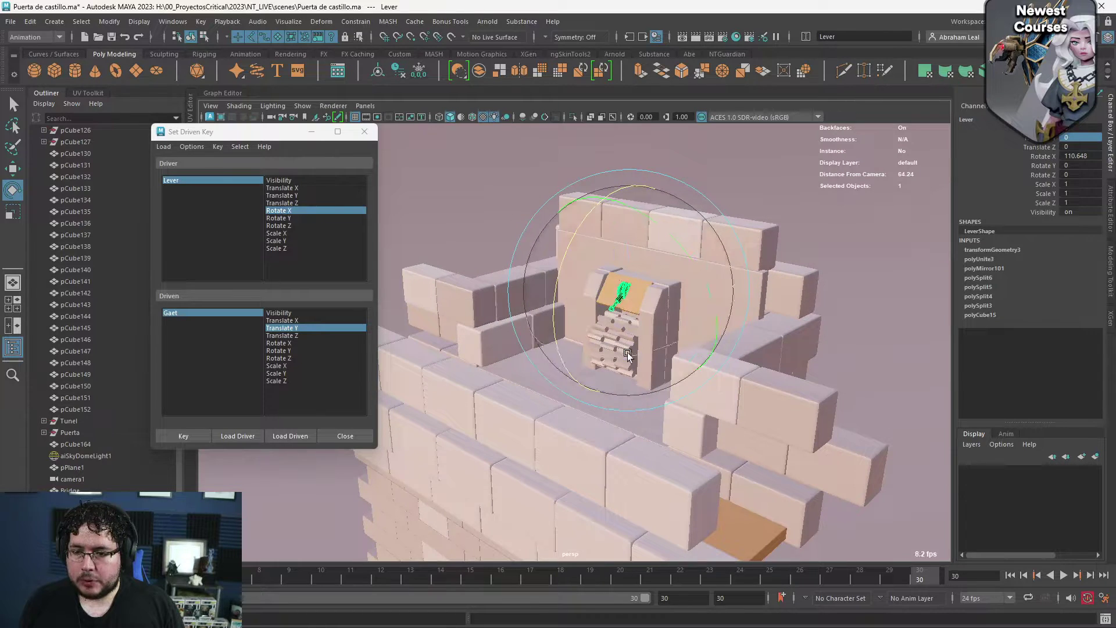
left_click(625, 349)
scroll(560, 320, "up", 4)
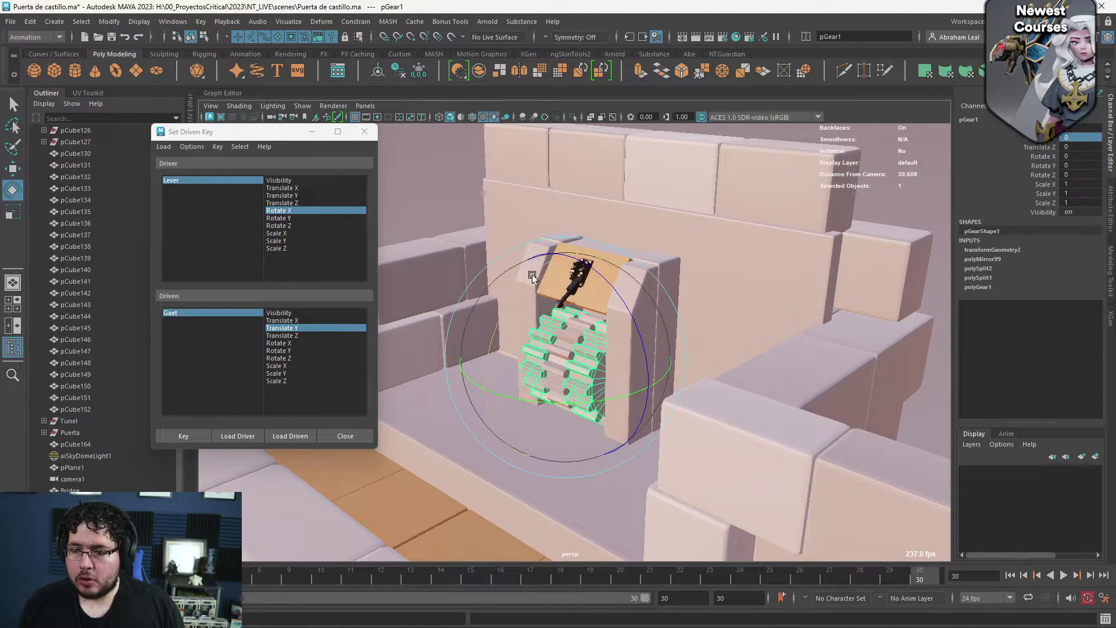
left_click(570, 289)
left_click_drag(533, 211, 709, 148)
left_click_drag(625, 231, 686, 221, "alt")
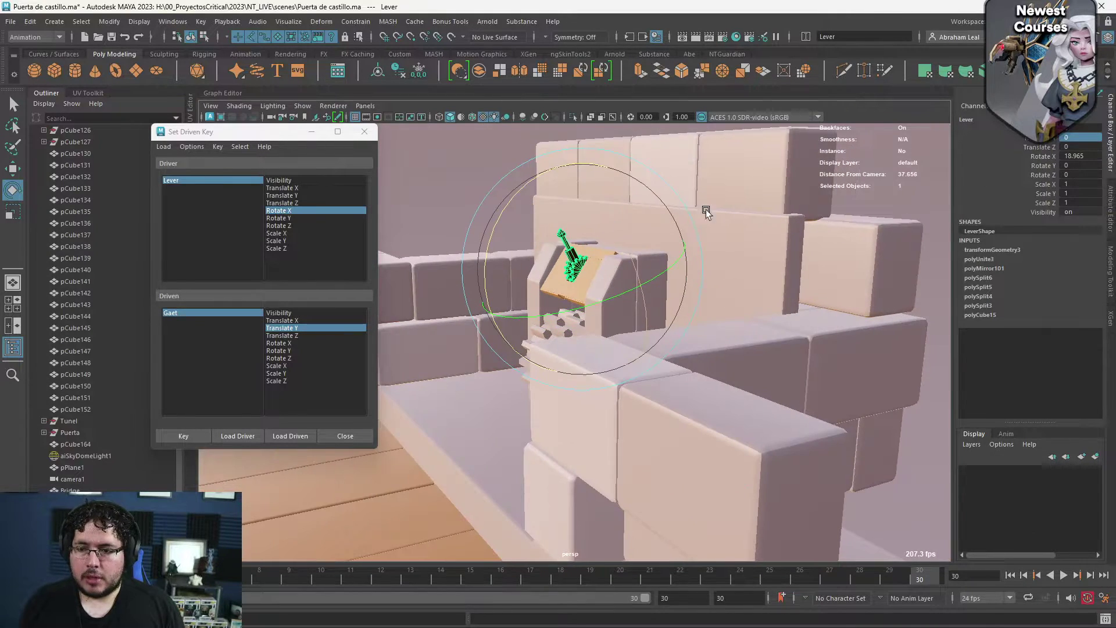
left_click(1079, 155)
key("Return")
Try rotating the outer gears below the lever around X, and undo the rotation
left_click_drag(702, 343, 755, 387, "alt")
key("q")
left_click(586, 375)
key("e")
left_click_drag(533, 254, 537, 472)
key("ctrl+z")
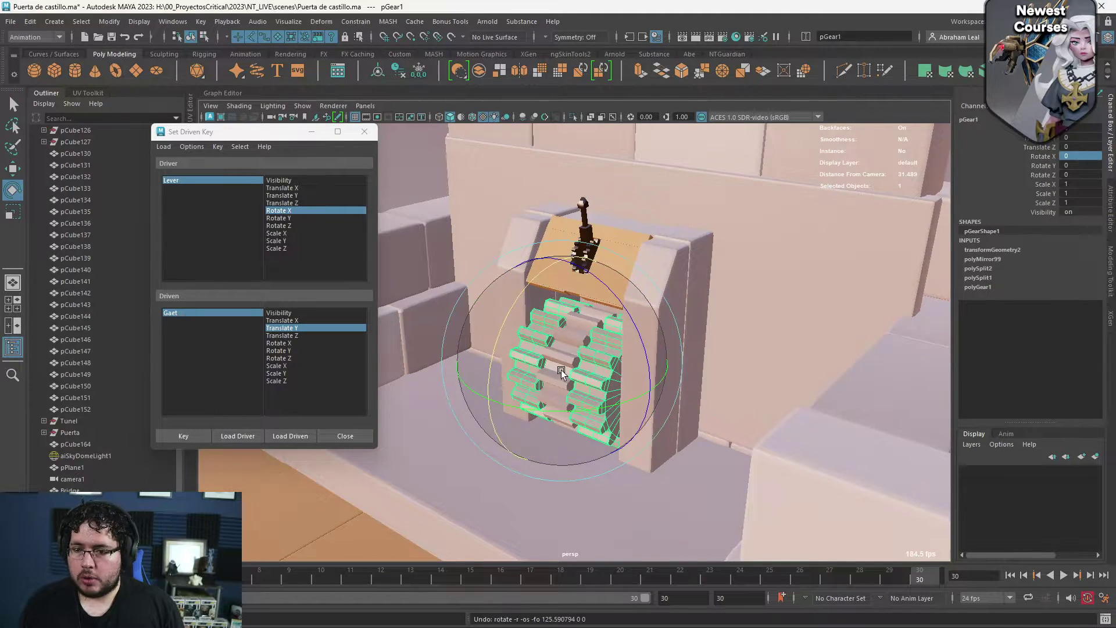
Try rotating the middle gear around X in the opposite direction, and undo the rotation
key("q")
left_click(560, 361)
key("e")
left_click_drag(543, 335, 672, 279)
key("ctrl+z")
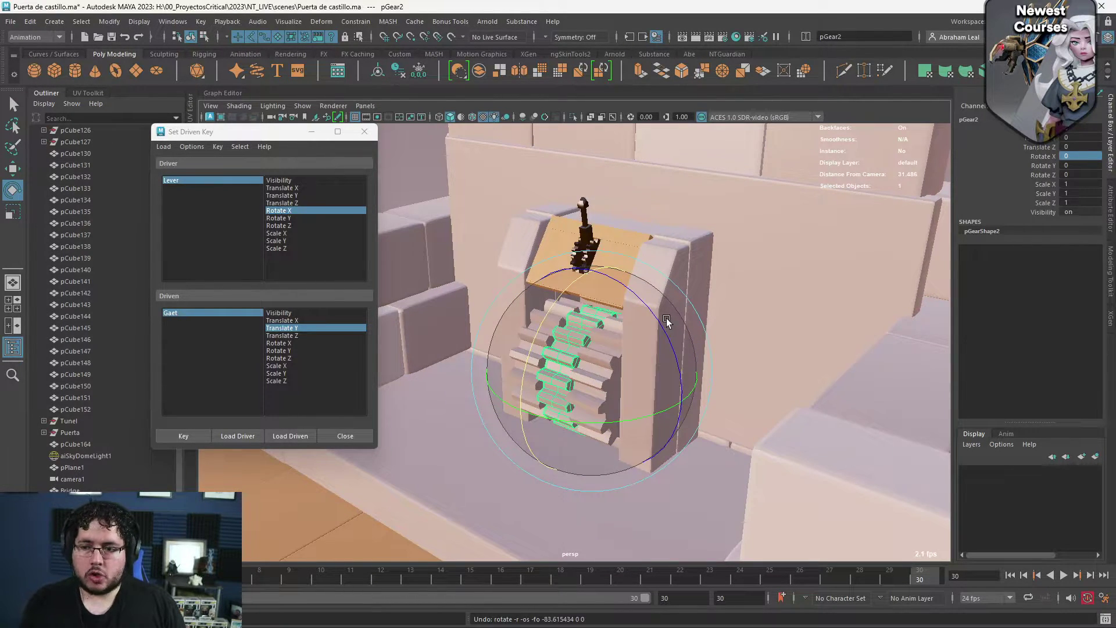
Load the middle gear as the driven object and key its resting Rotate X against the lever's Rotate X
key("q")
left_click(602, 351)
left_click(578, 333)
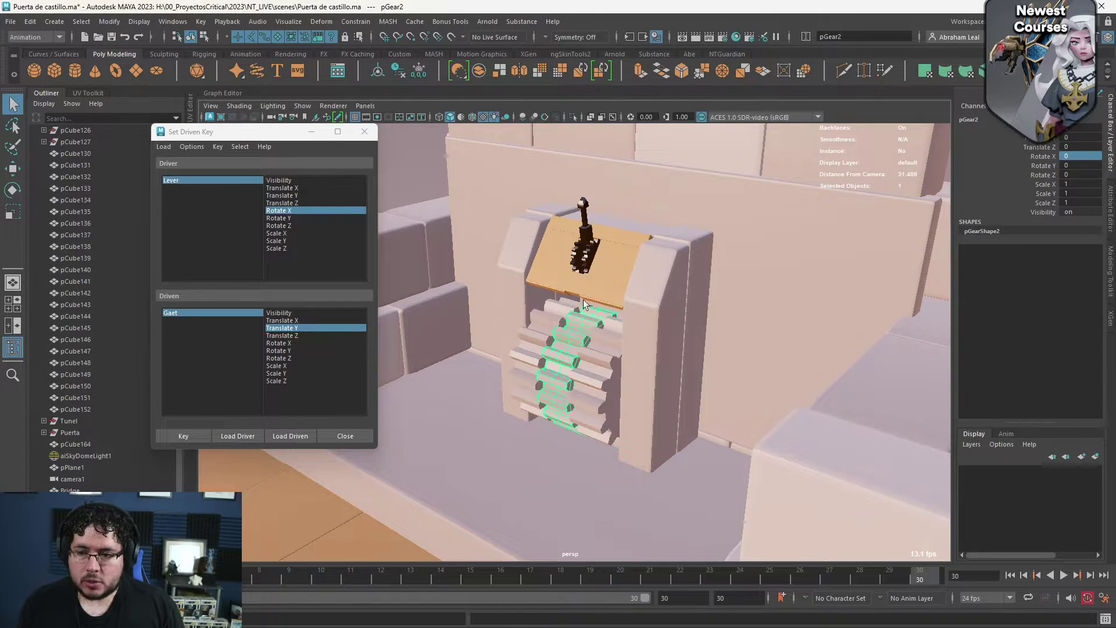
left_click_drag(584, 299, 574, 240, "alt")
left_click(577, 252)
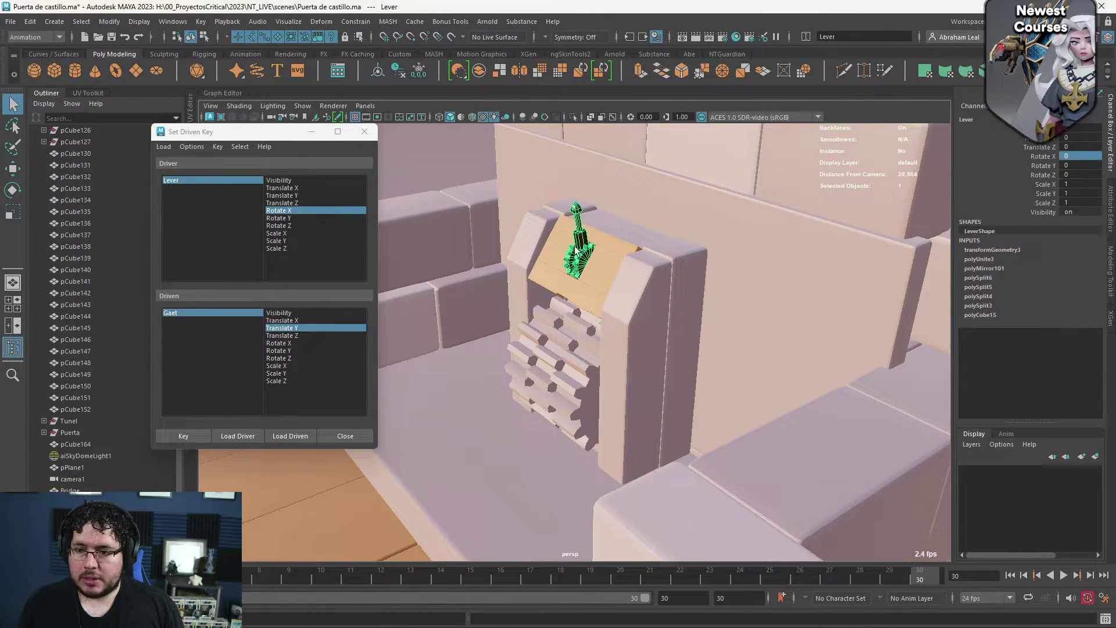
left_click(559, 339)
left_click(286, 436)
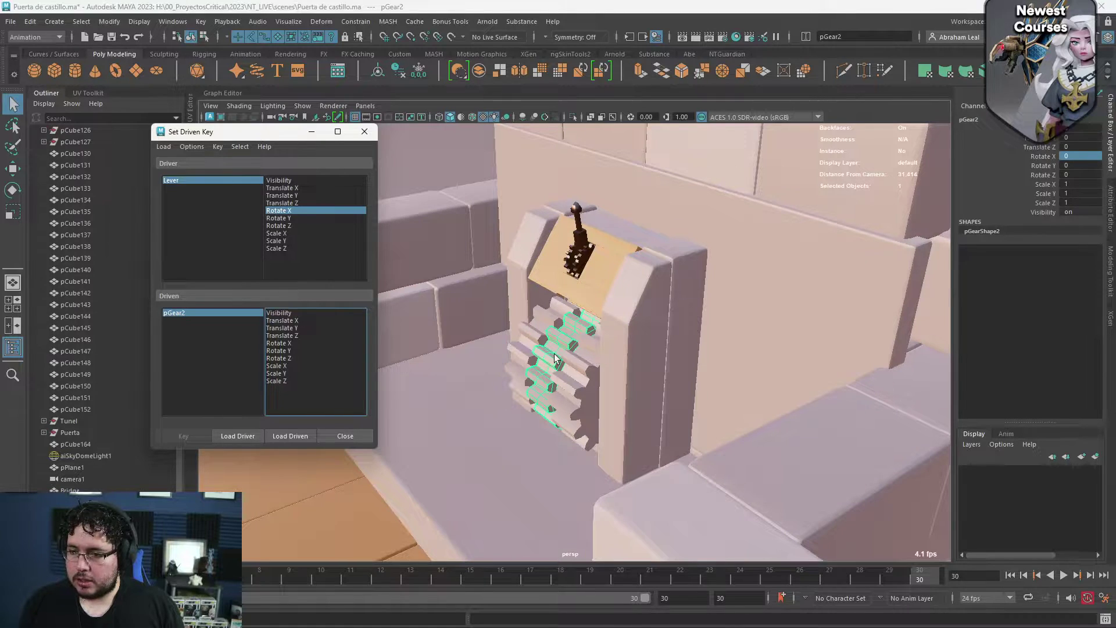
key("e")
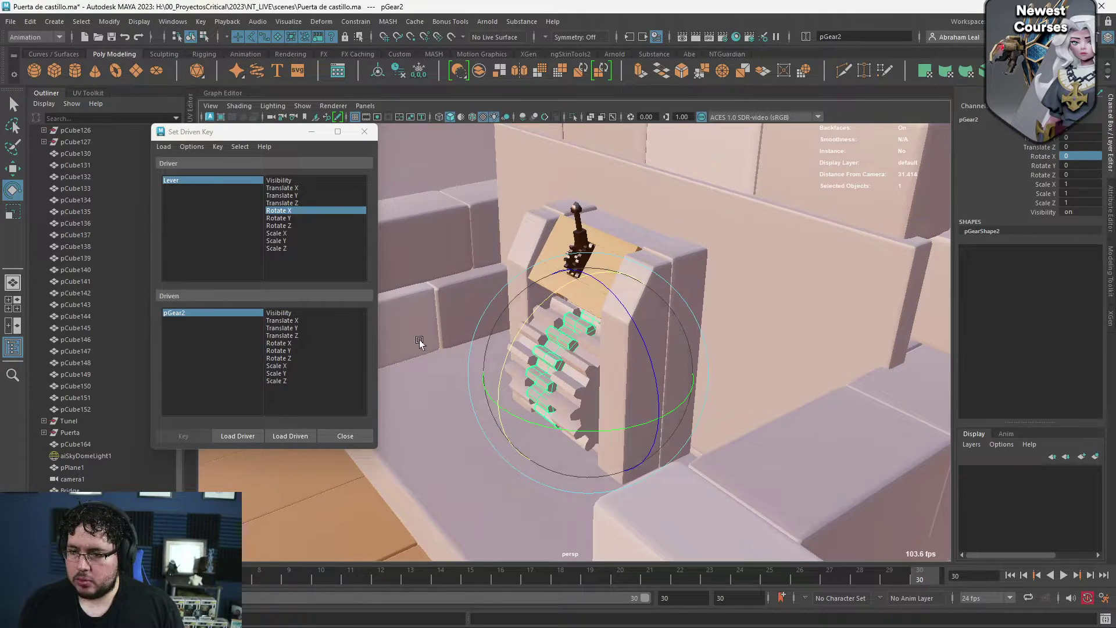
left_click(282, 343)
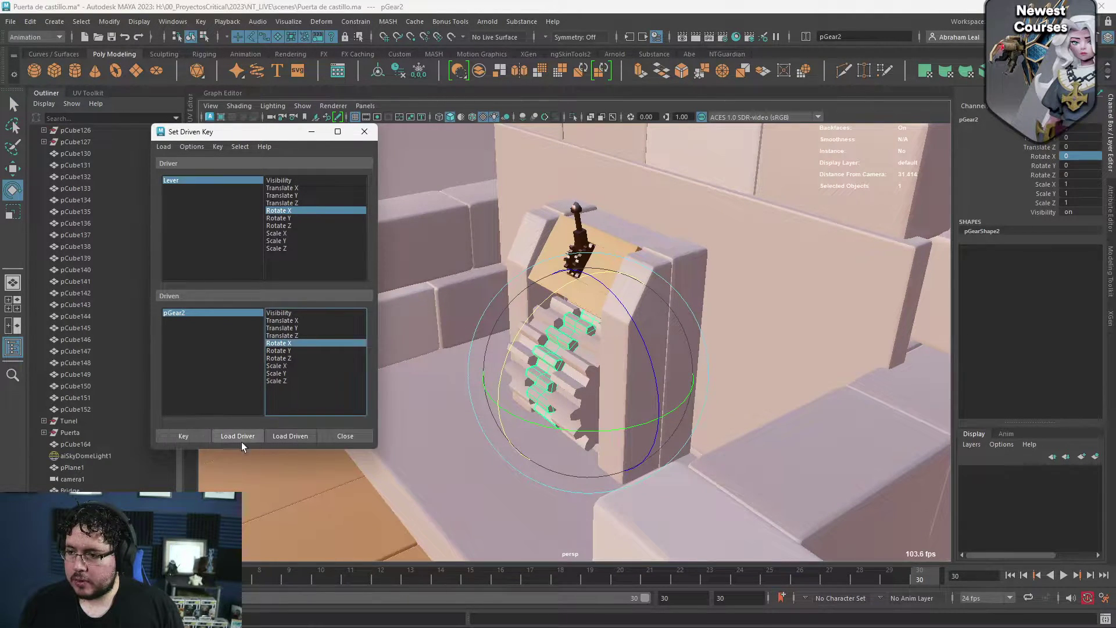
Set the lever's Rotate X to 100
left_click(577, 212)
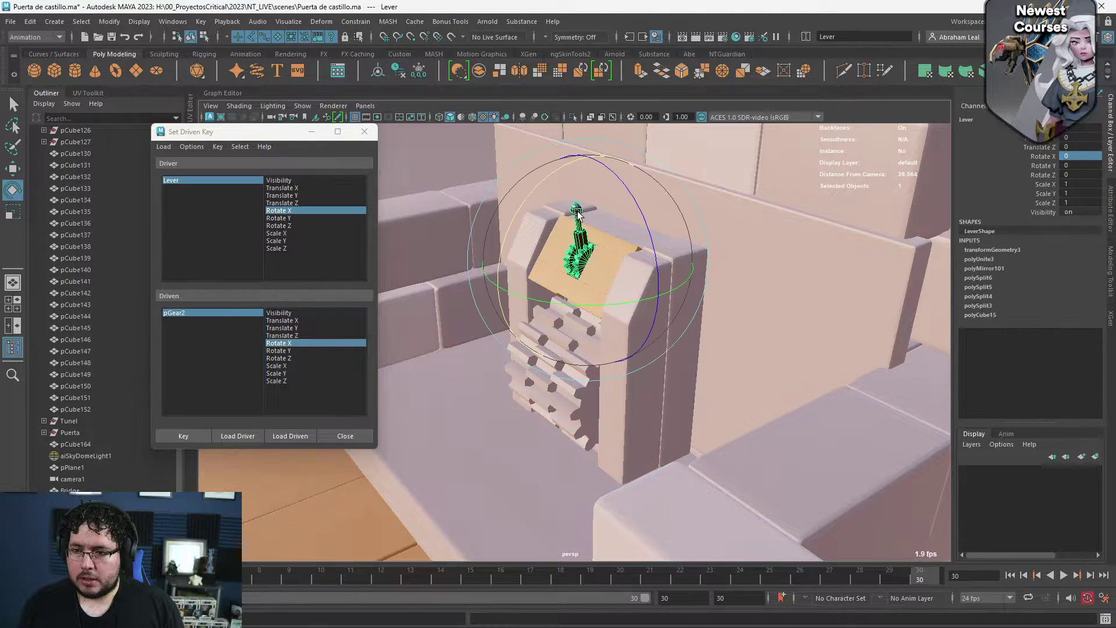
left_click(1071, 155)
type("10")
key("Return")
type("100")
key("Return")
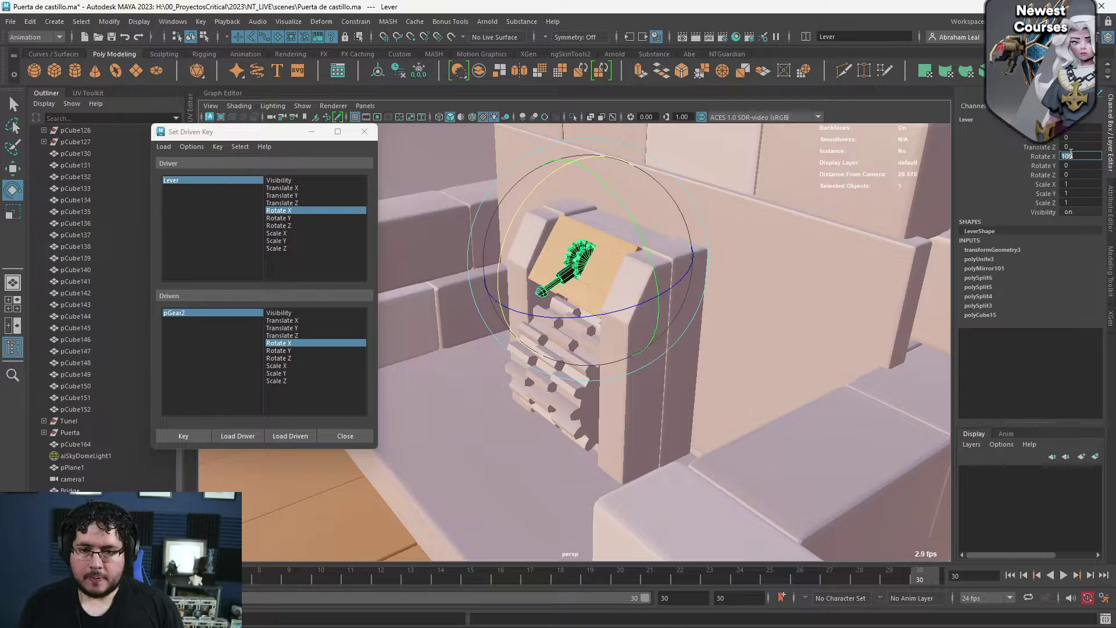
Set the middle gear's Rotate X to -120 and key it against the lever's rotated pose
left_click(537, 384)
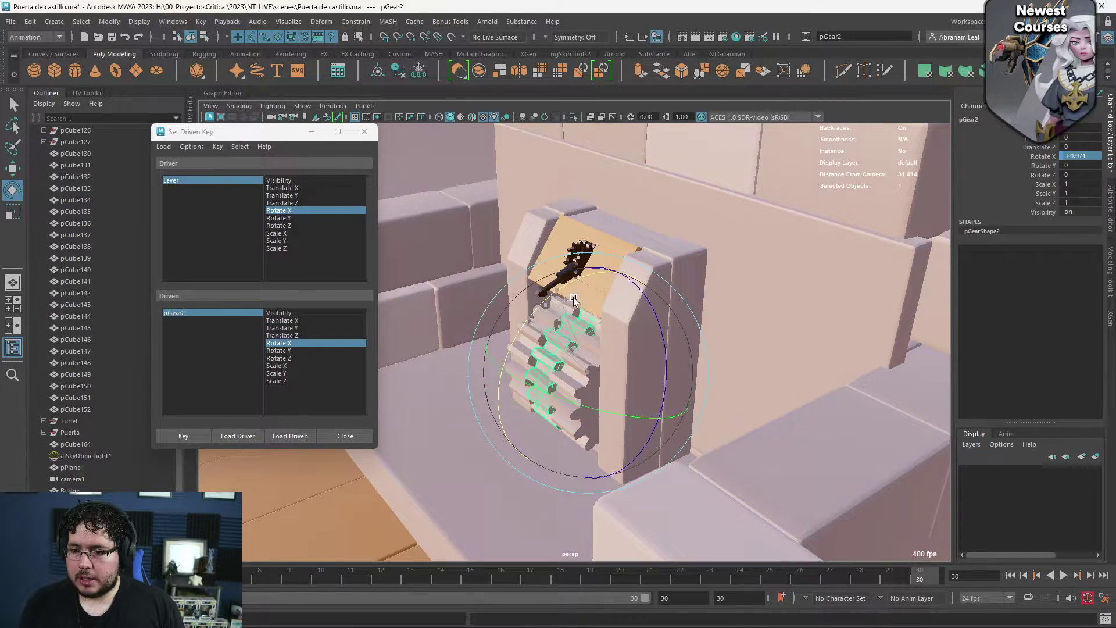
mouse_move(578, 299)
left_mouse_down()
mouse_move(526, 318)
mouse_move(573, 295)
left_mouse_up()
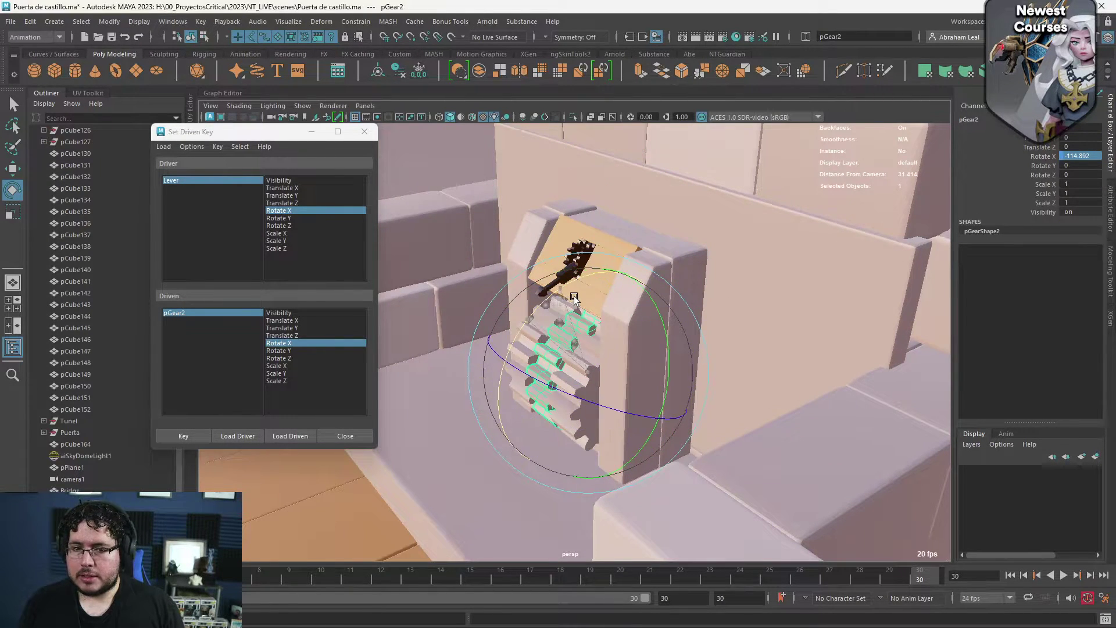
type("120")
key("Return")
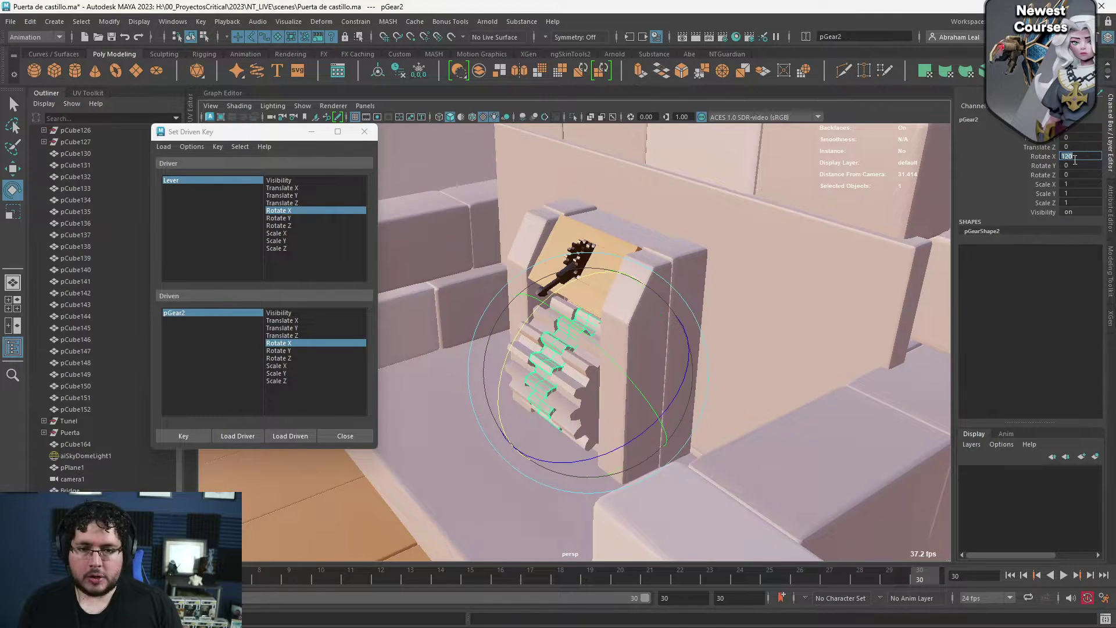
key("Return")
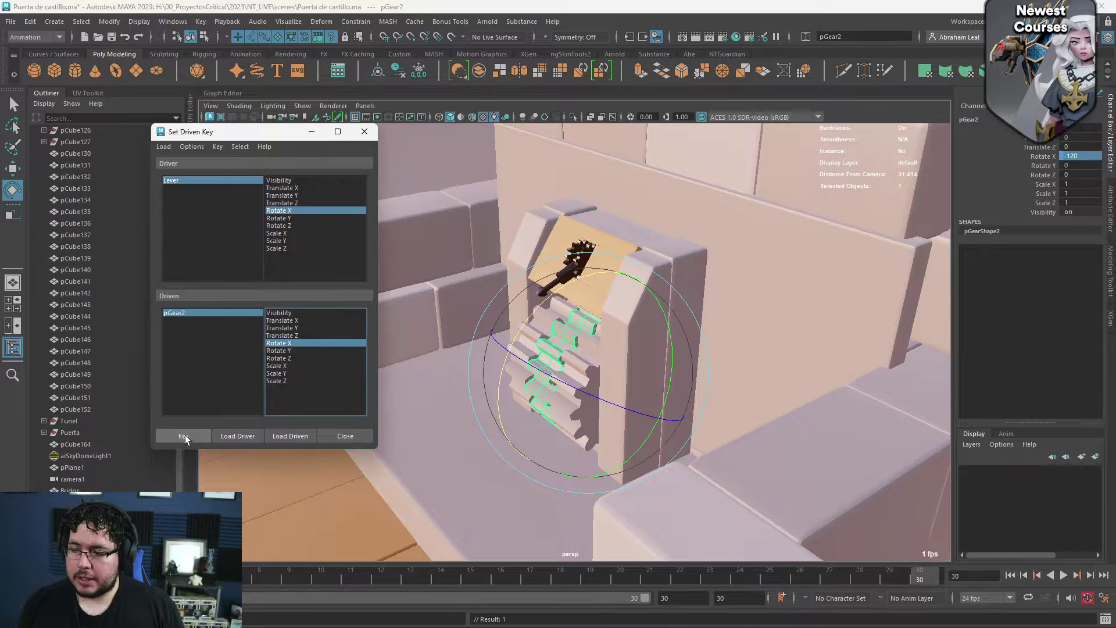
Rotate the lever around X to test the driven gear, and reset the lever's Rotate X to 0
left_click(565, 274)
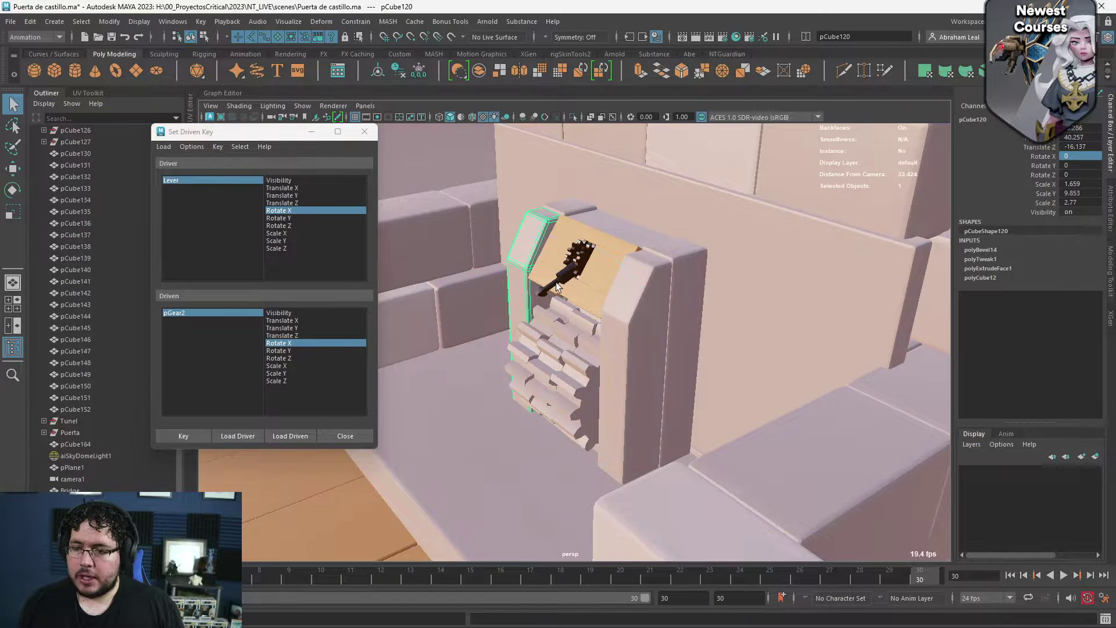
left_click(572, 256)
left_click_drag(508, 237, 654, 163)
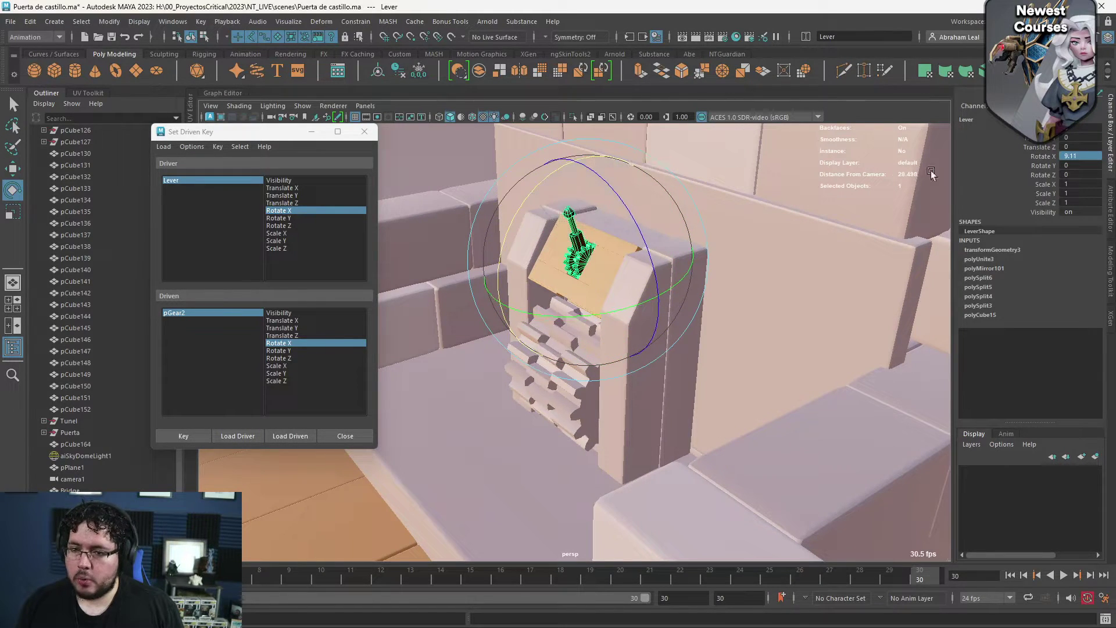
type("0")
key("Return")
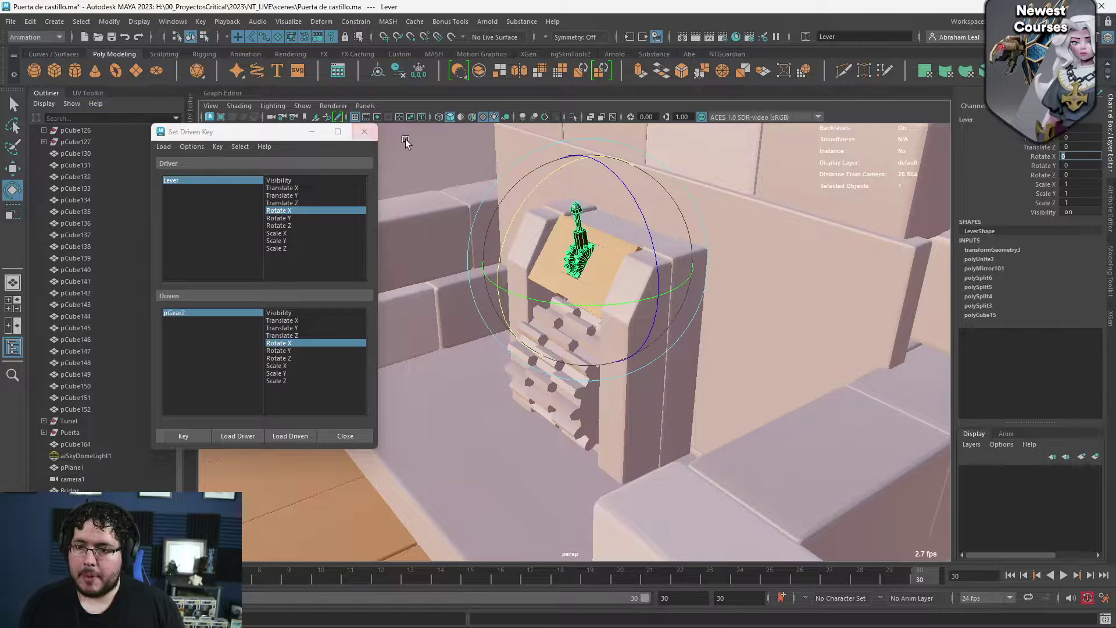
Close the Set Driven Key window and open the Node Editor, placing it beside the lever
left_click(368, 135)
left_click(167, 24)
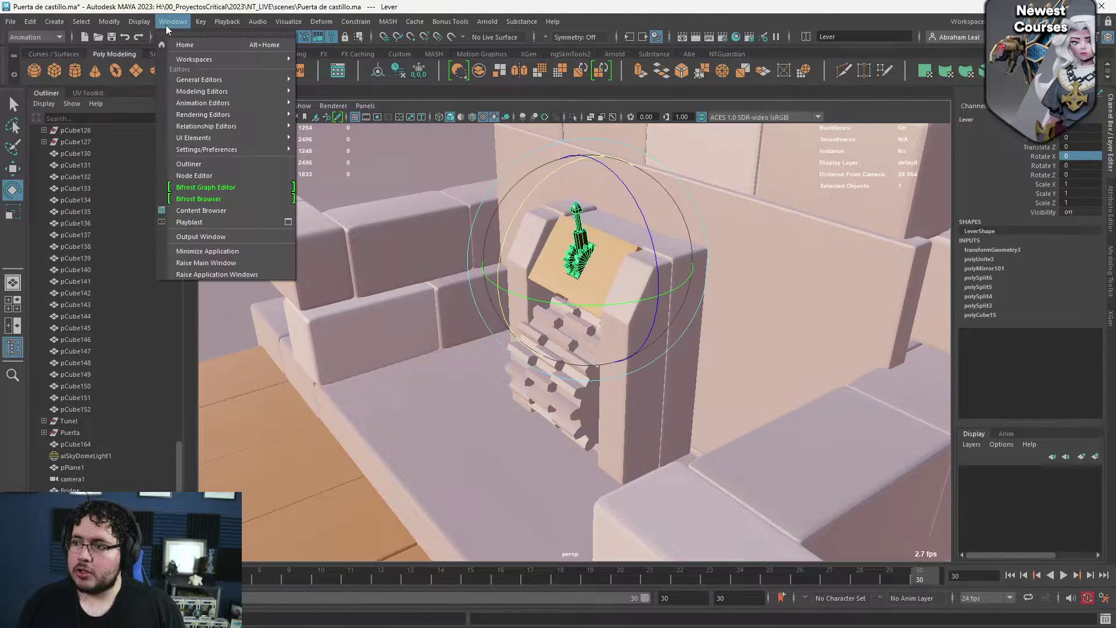
mouse_move(221, 104)
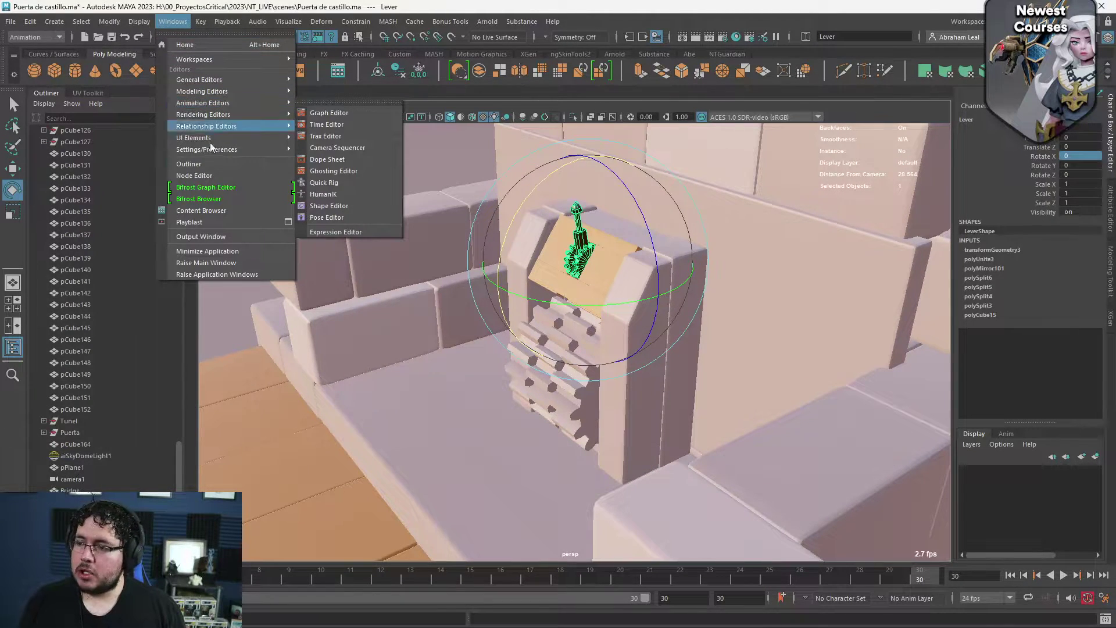
left_click(210, 173)
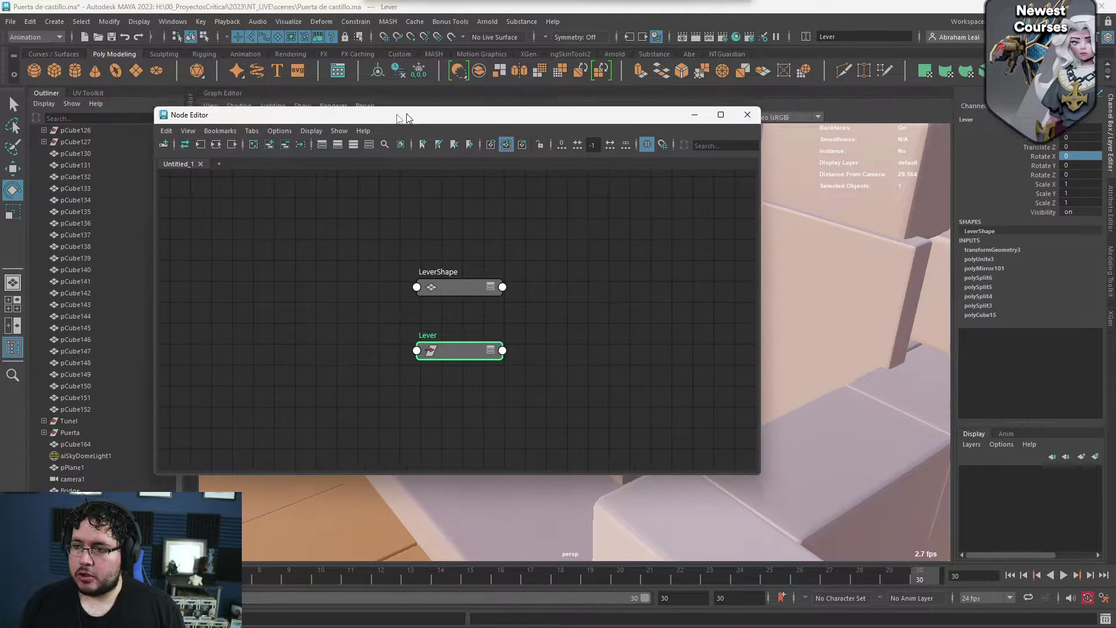
left_click_drag(421, 103, 209, 124)
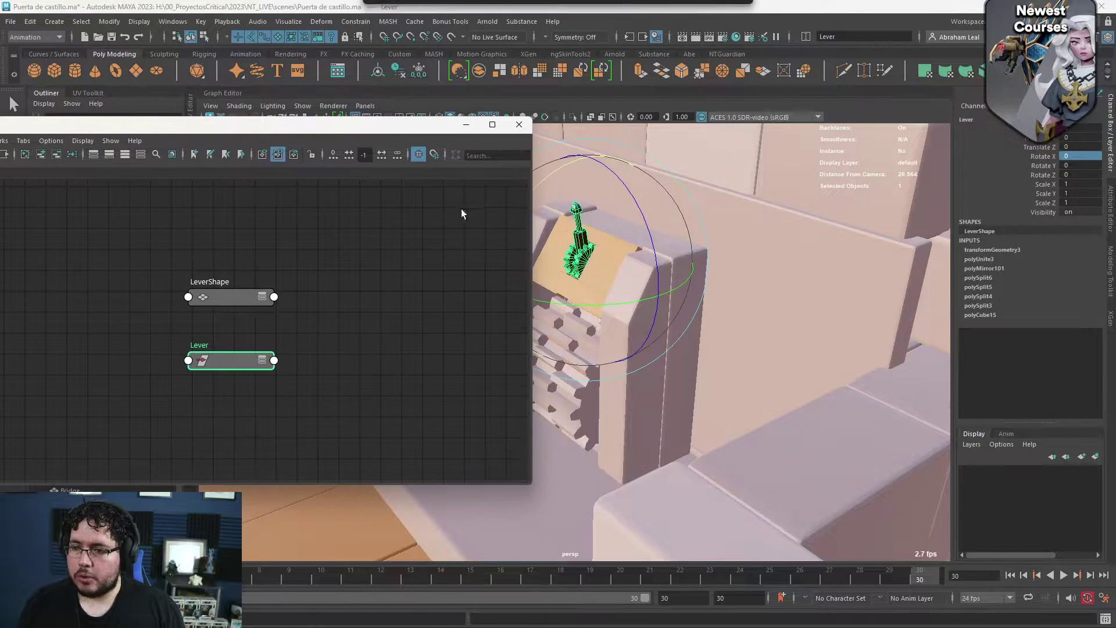
Graph the lever's input and output connections in the Node Editor and move the Lever node away from its driven curves
key("q")
left_click(584, 387, "shift")
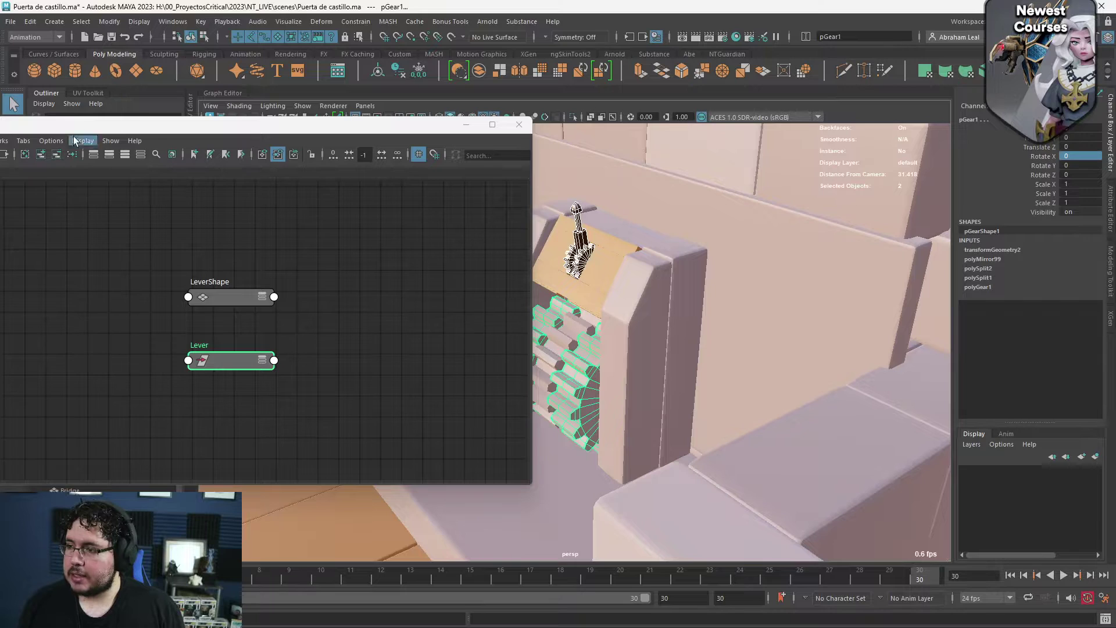
left_click_drag(79, 127, 206, 115)
left_click(114, 141)
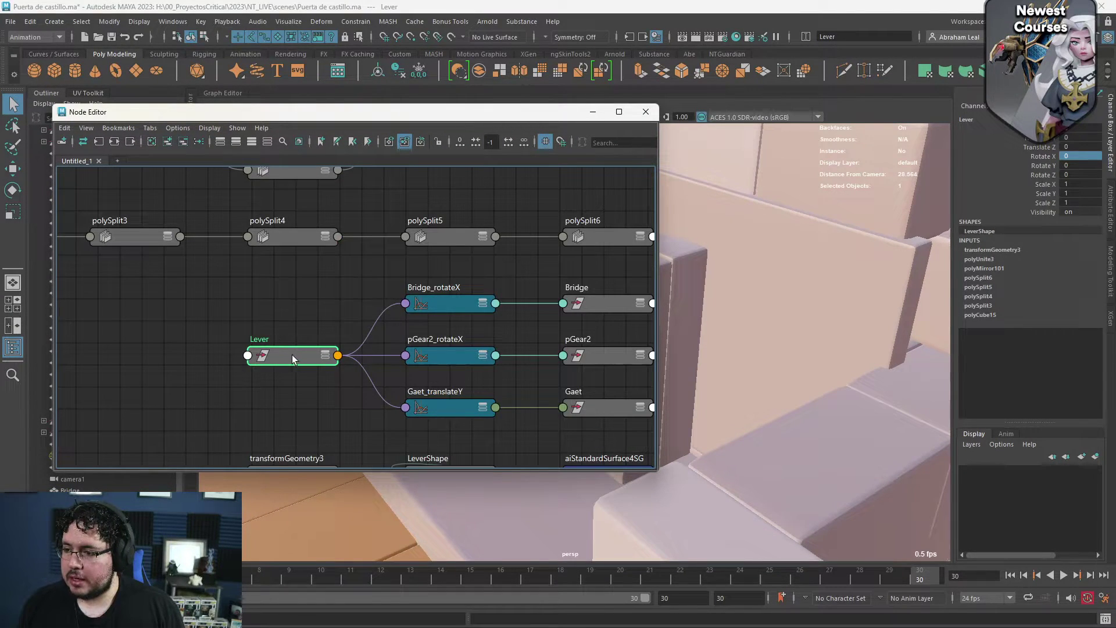
mouse_move(291, 355)
left_mouse_down()
mouse_move(260, 343)
mouse_move(274, 352)
left_mouse_up()
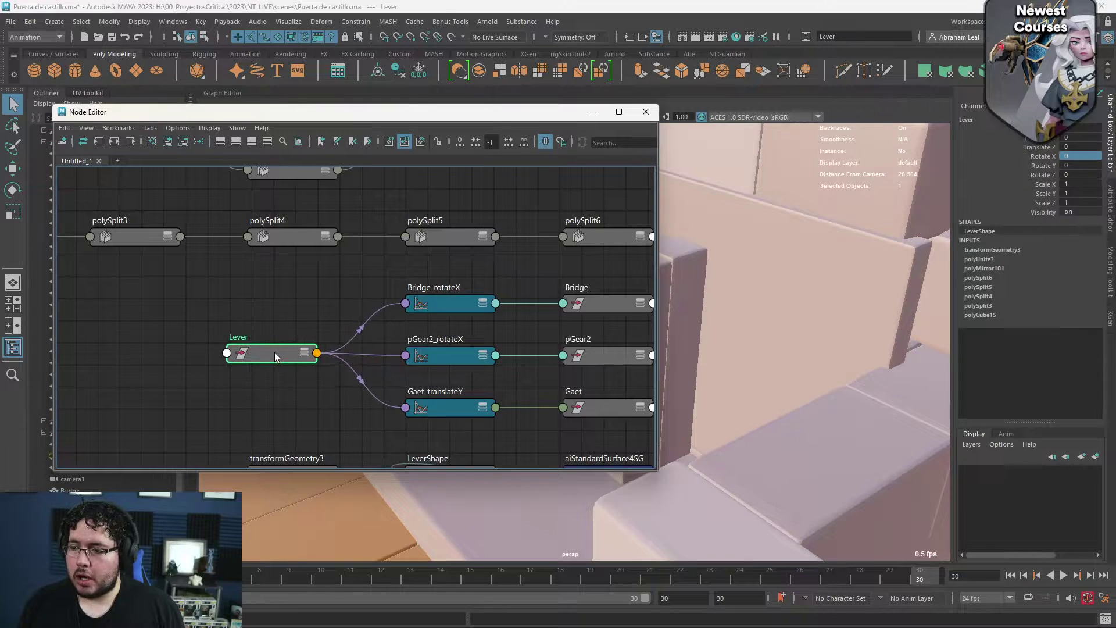
Rearrange the Bridge, pGear2 and Gaet nodes into a staggered column beside their driven curves in the Node Editor
middle_click_drag(325, 303, 249, 290, "alt")
left_click_drag(531, 288, 544, 262)
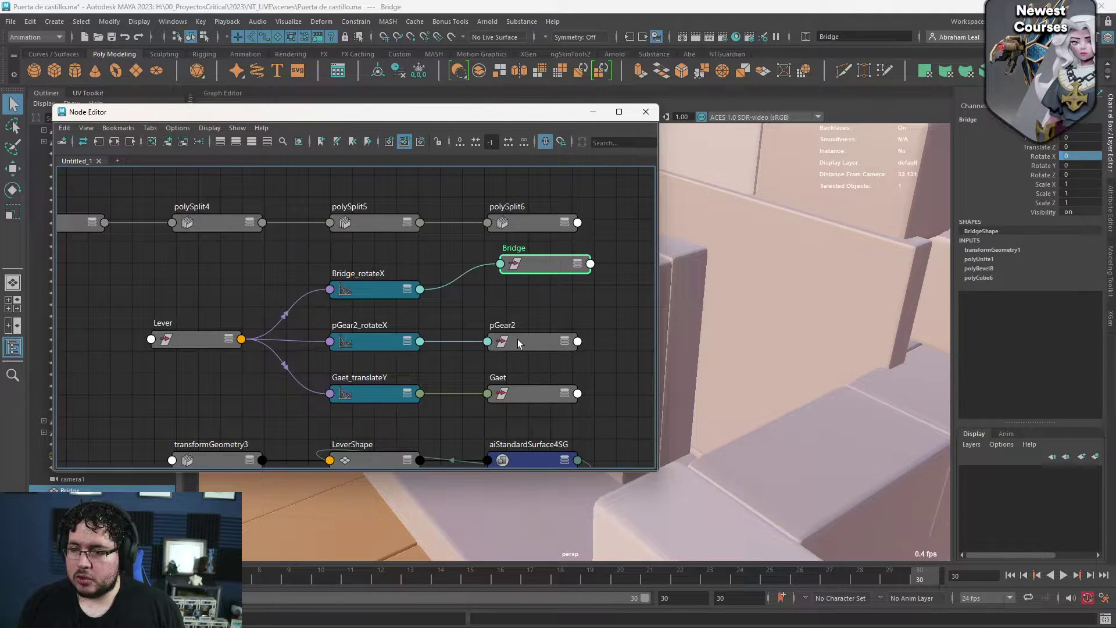
left_click_drag(517, 340, 527, 321)
left_click_drag(515, 388, 525, 363)
left_click(525, 323)
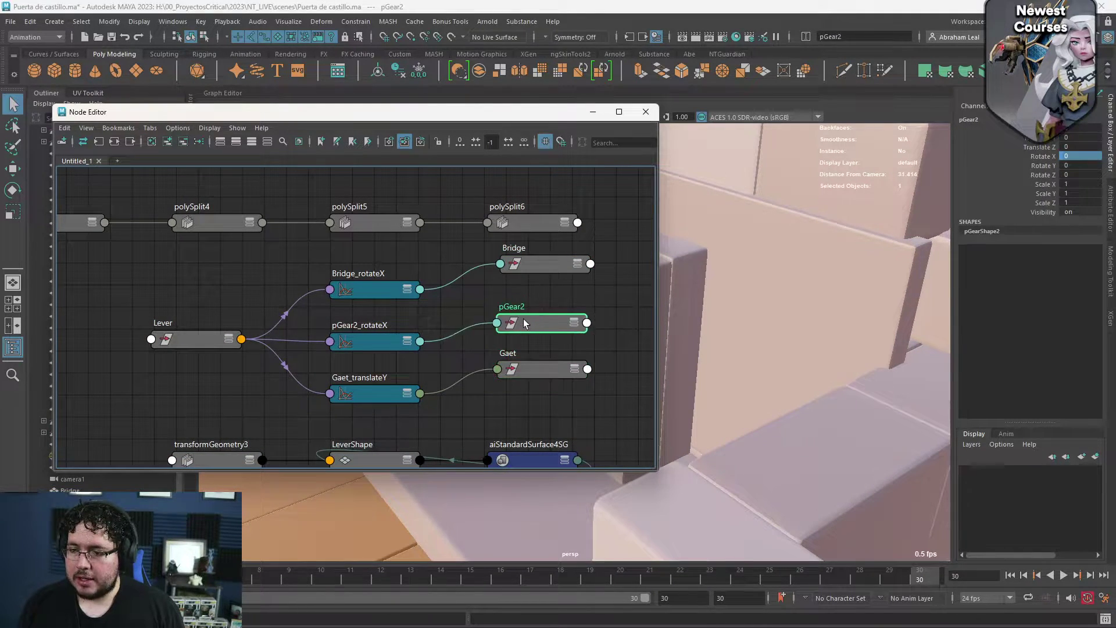
left_click_drag(530, 266, 526, 283)
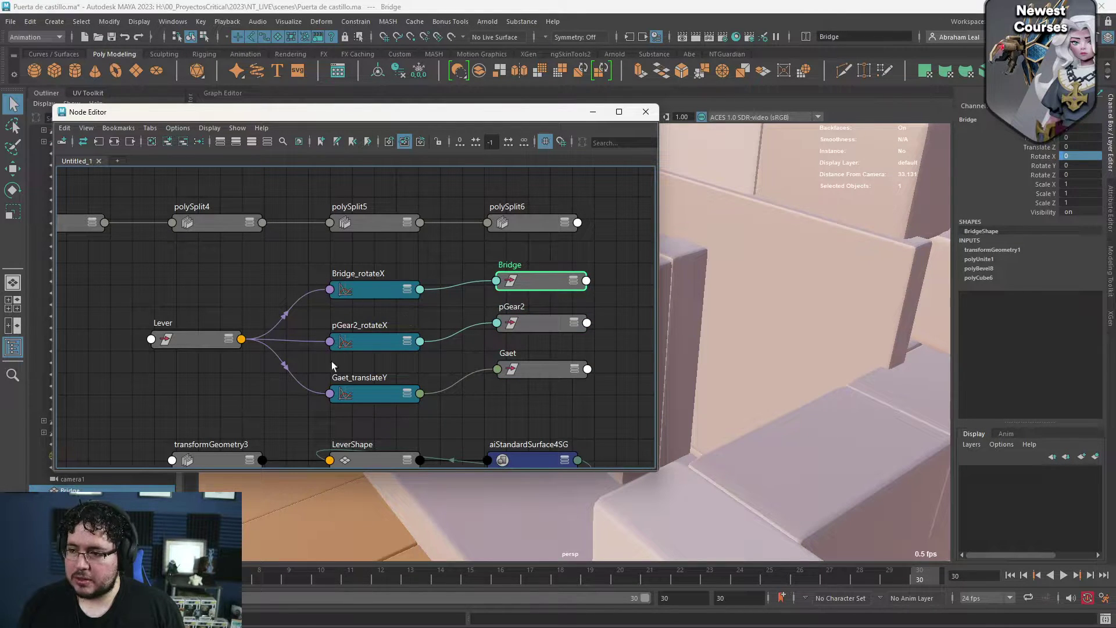
scroll(274, 355, "down", 2)
middle_click_drag(304, 379, 390, 395, "alt")
scroll(416, 298, "up", 1)
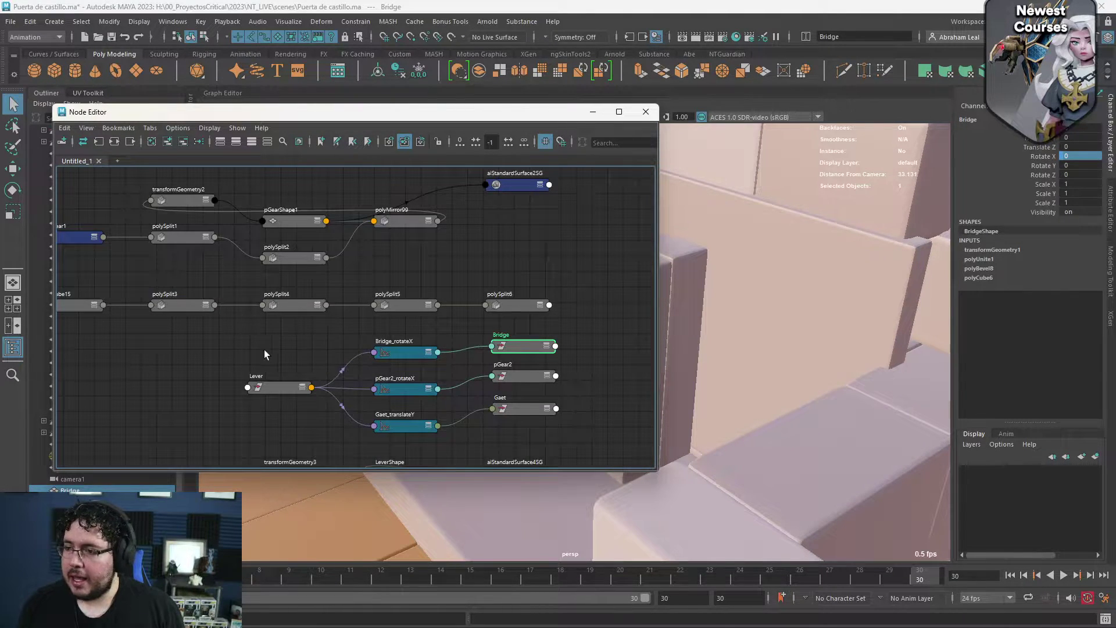
middle_click_drag(264, 355, 369, 355, "alt")
Move the Node Editor clear of the gears and delete the construction history of the large gear pGear1
left_click_drag(444, 114, 239, 207)
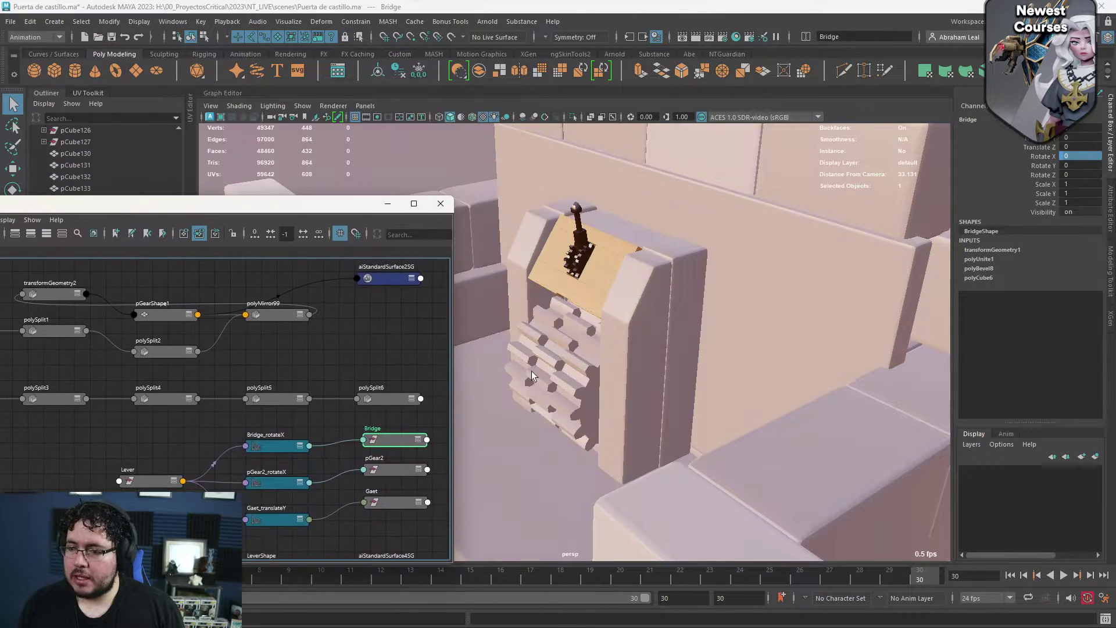
left_click(579, 394)
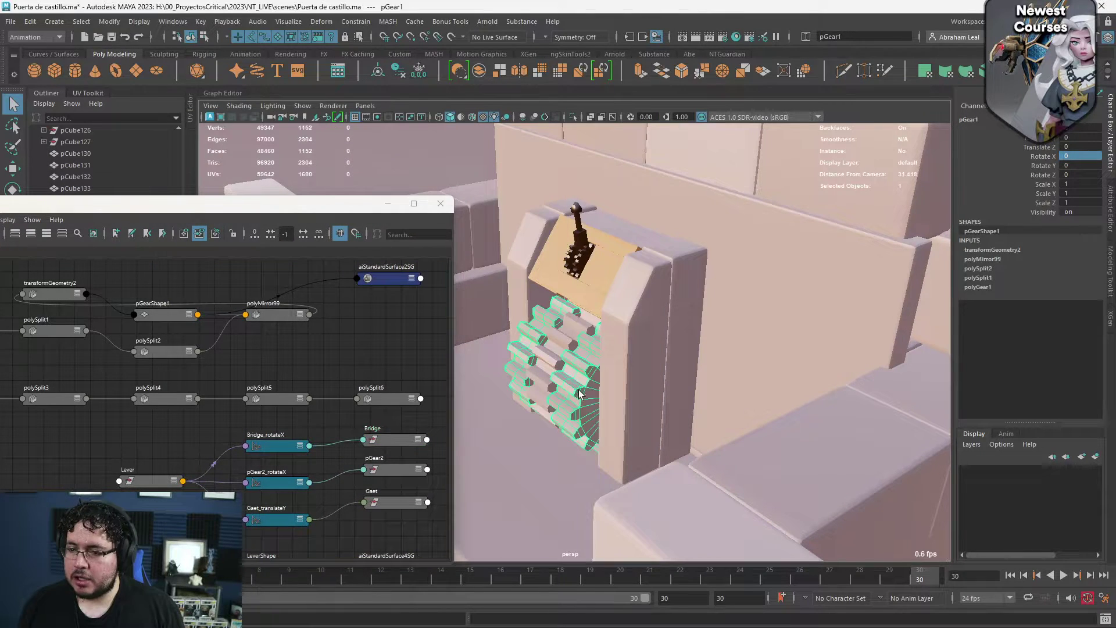
left_click(399, 70)
Expand pGearShape1's full attribute list in the Node Editor, move the node clear of its neighbours and examine its attributes
left_click_drag(159, 317, 264, 288)
left_click(241, 307)
left_click(242, 310)
middle_click_drag(206, 319, 128, 342, "alt")
scroll(239, 353, "up", 3)
scroll(266, 341, "down", 3)
scroll(265, 420, "up", 2)
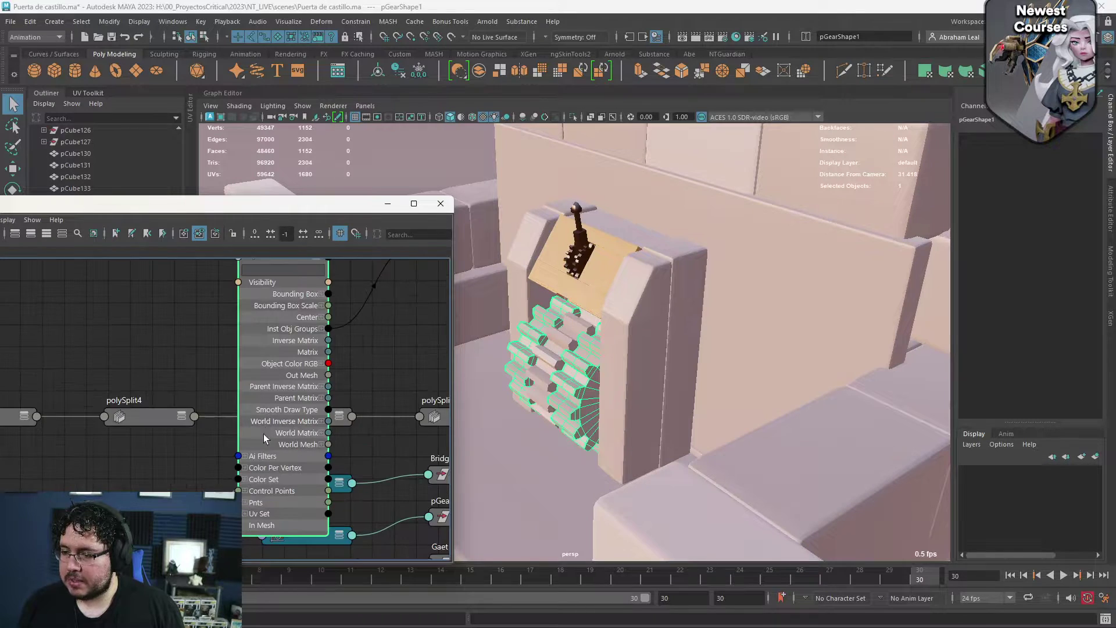
scroll(185, 361, "down", 4)
middle_click_drag(184, 361, 121, 397, "alt")
scroll(121, 397, "up", 2)
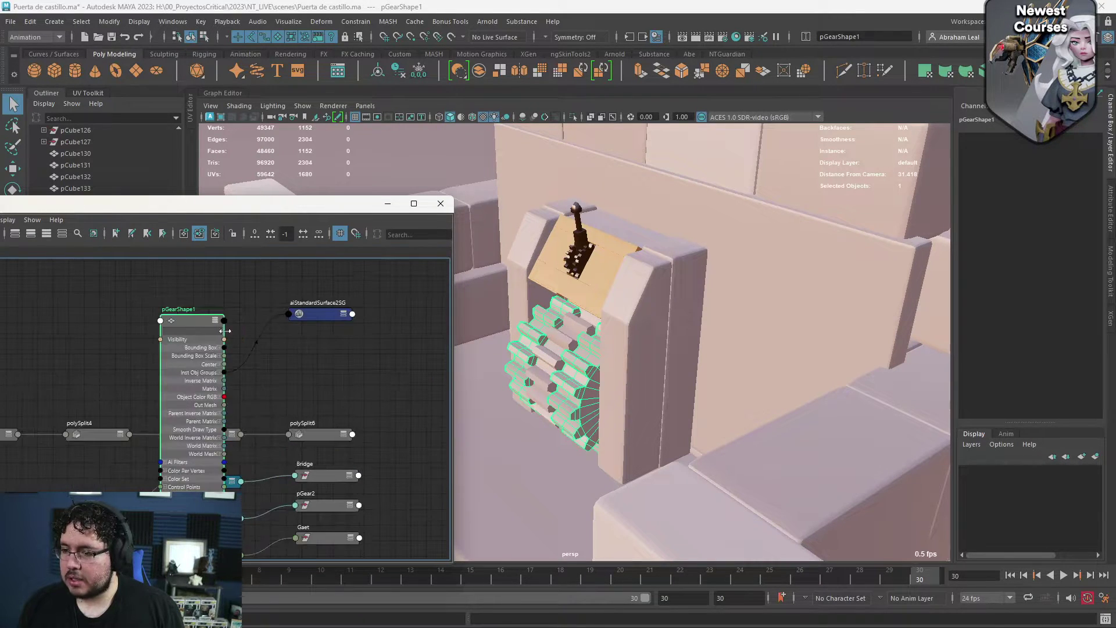
left_click_drag(195, 347, 179, 310)
scroll(223, 345, "down", 5)
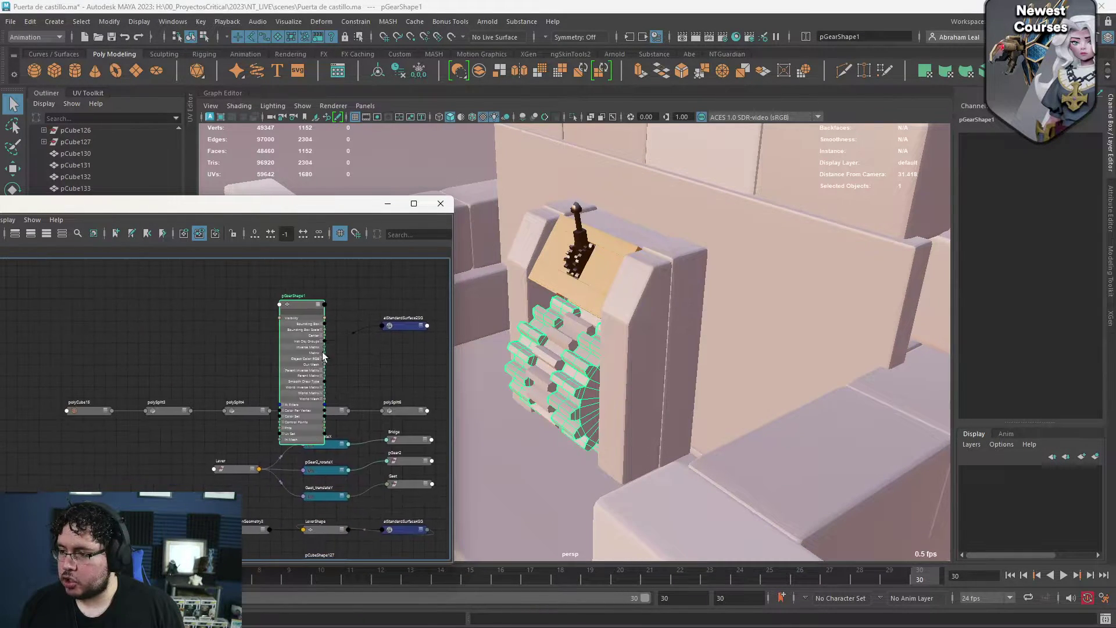
scroll(270, 400, "up", 4)
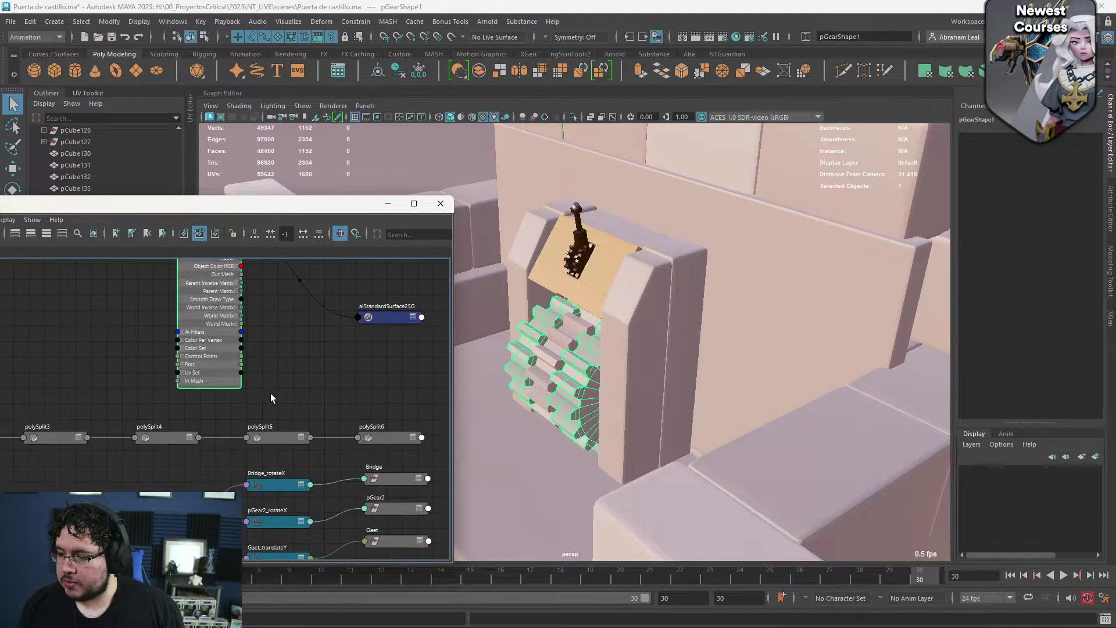
Select the large gear together with the lever and graph their connections in the Node Editor
key("ctrl+z")
left_click_drag(117, 211, 237, 172)
left_click(29, 195)
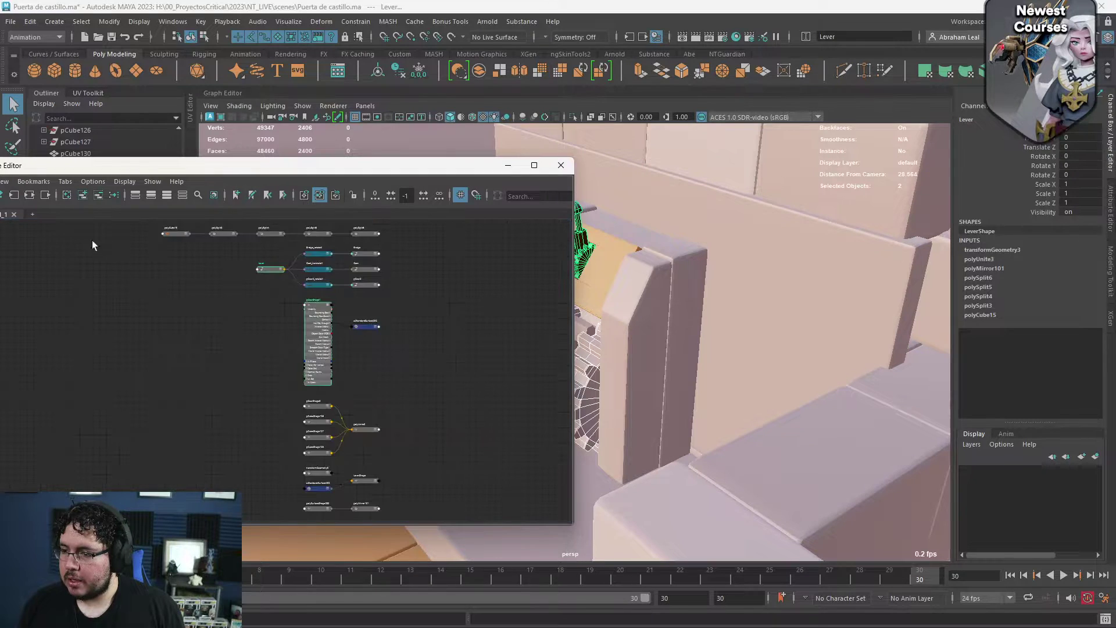
Look through the graphed lever and gear networks for the large gear's transform node
middle_click_drag(456, 432, 435, 319)
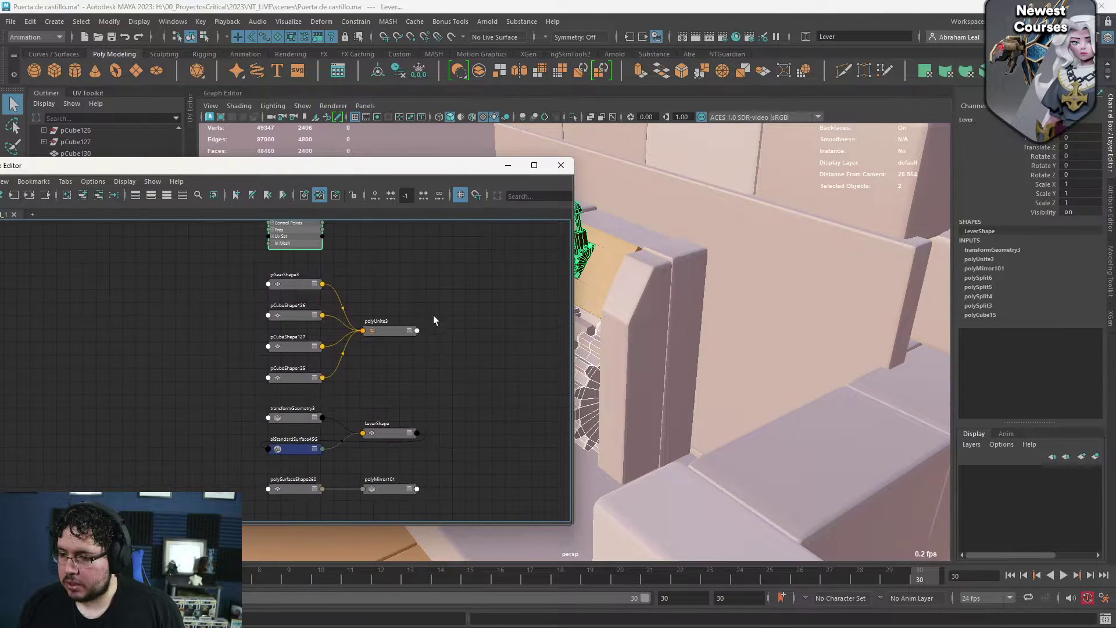
middle_click_drag(382, 352, 412, 494, "alt")
middle_click_drag(358, 224, 367, 344, "alt")
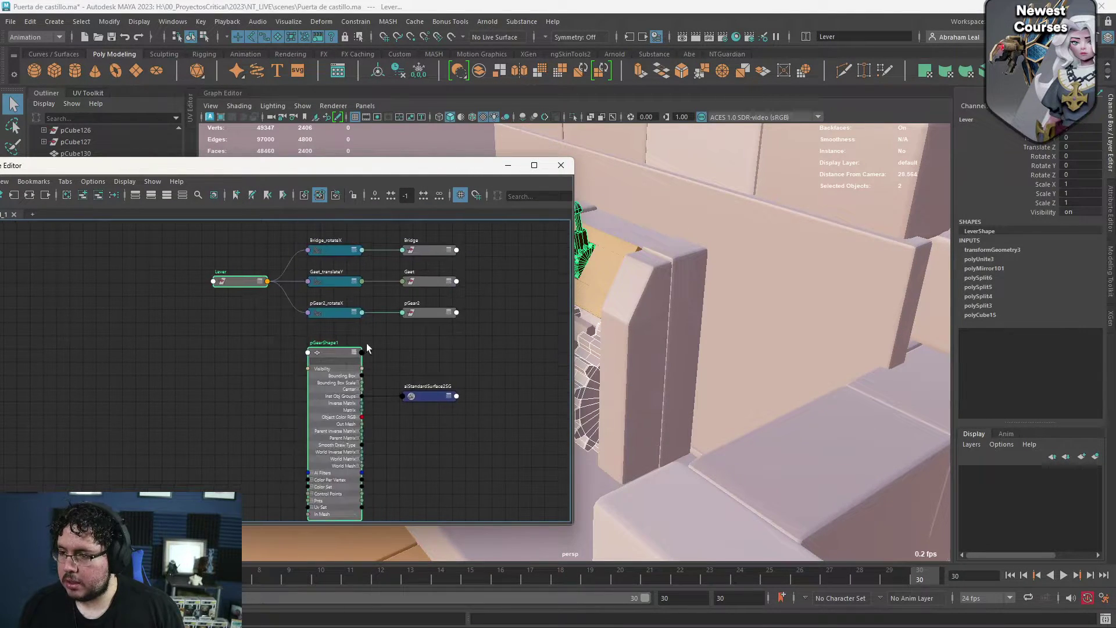
scroll(223, 314, "up", 1)
scroll(234, 346, "down", 2)
middle_click_drag(238, 244, 226, 370, "alt")
scroll(185, 363, "up", 2)
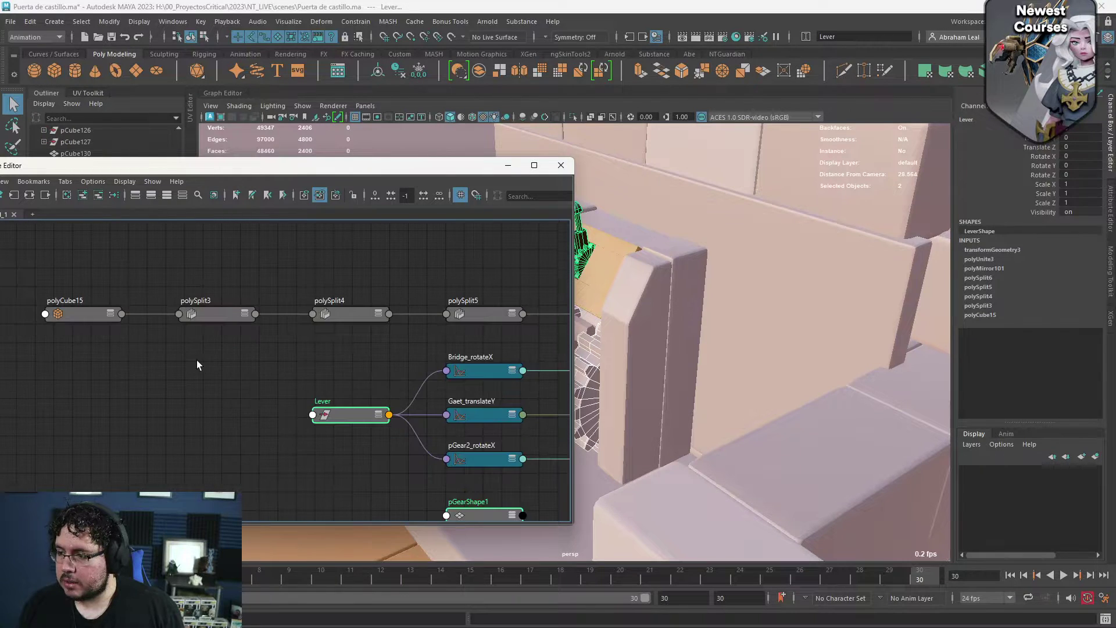
middle_click_drag(405, 337, 237, 328)
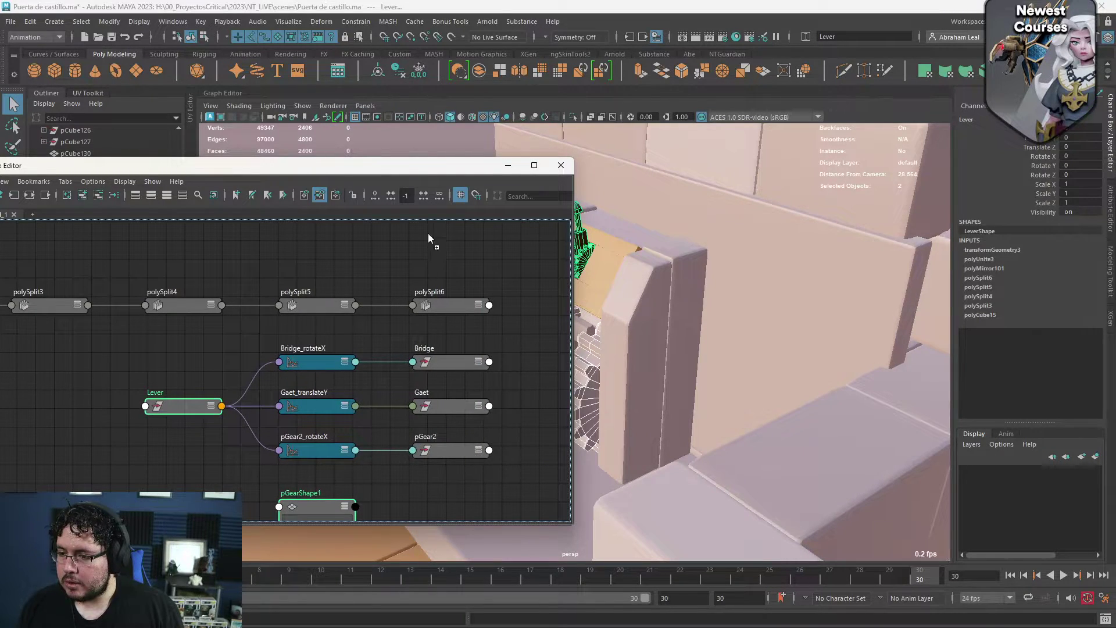
scroll(428, 238, "down", 2)
middle_click_drag(381, 393, 381, 268, "alt")
scroll(366, 364, "up", 4)
Examine the pGearShape1 node's input and output ports and the shape nodes graphed below it
left_click(358, 354)
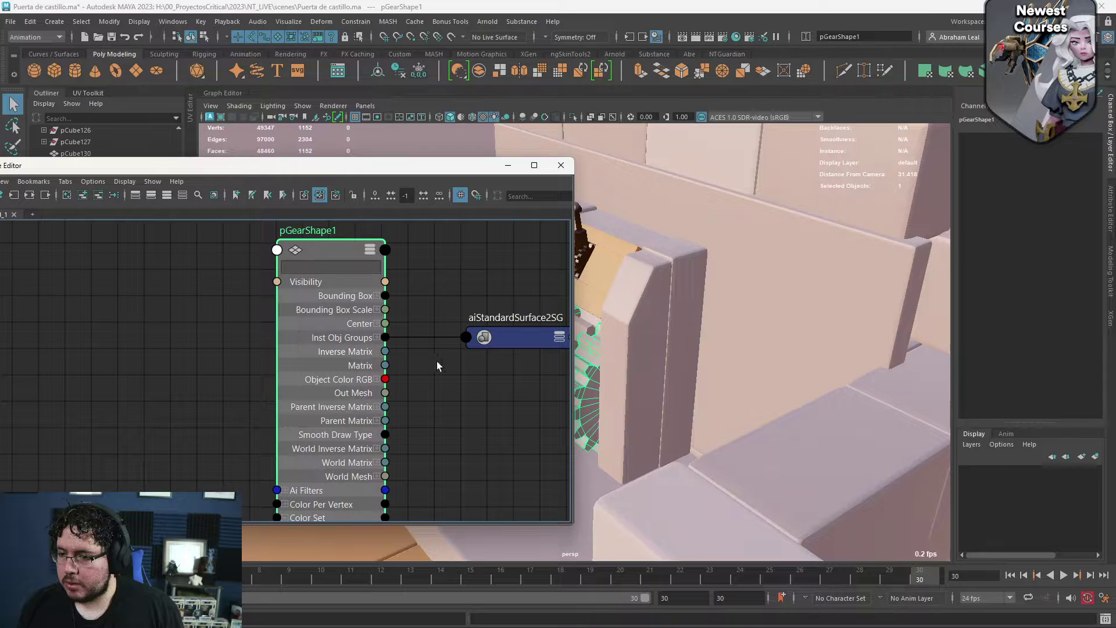
left_click(277, 250)
left_click(251, 281)
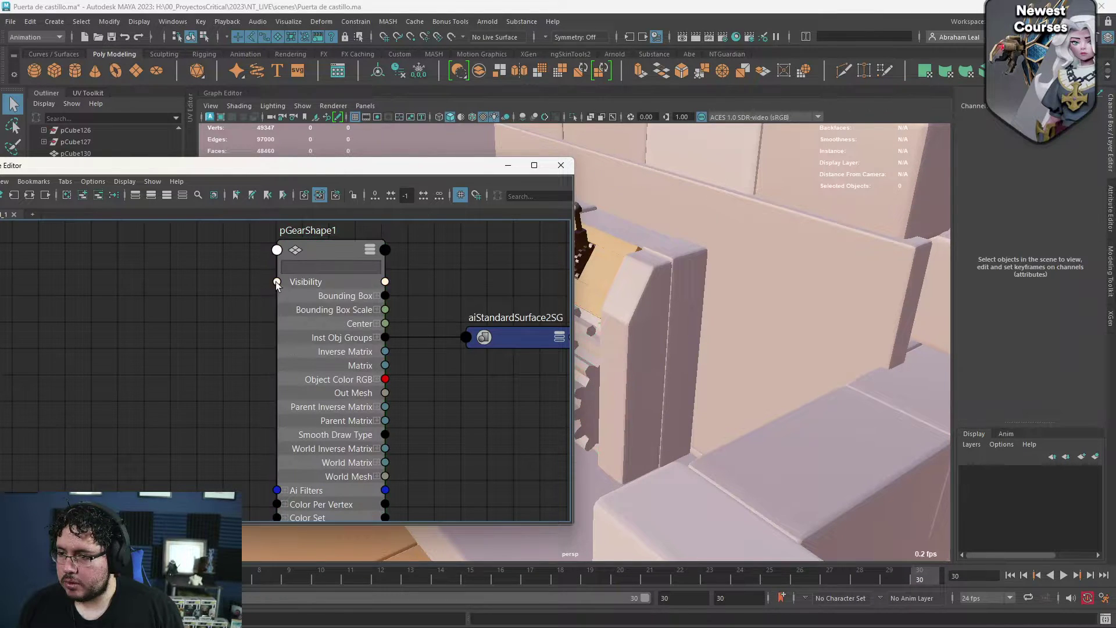
scroll(297, 464, "down", 5)
middle_click_drag(337, 469, 323, 378, "alt")
scroll(297, 417, "up", 4)
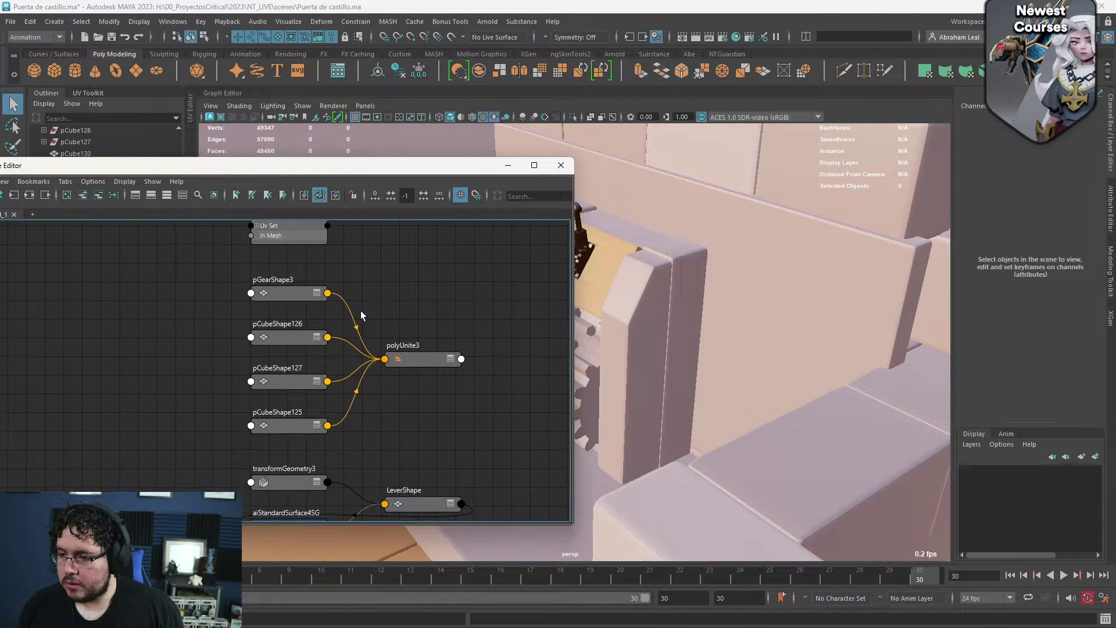
Select the large gear pGear1 in the viewport and freeze its transformations
left_click(597, 374)
left_click(590, 382)
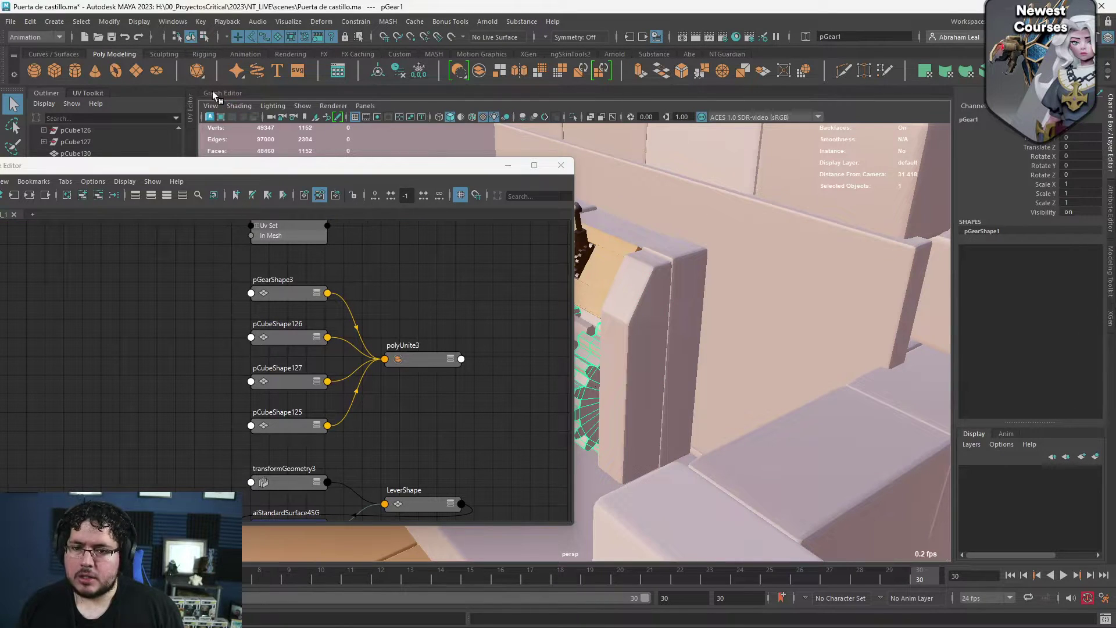
left_click(410, 72)
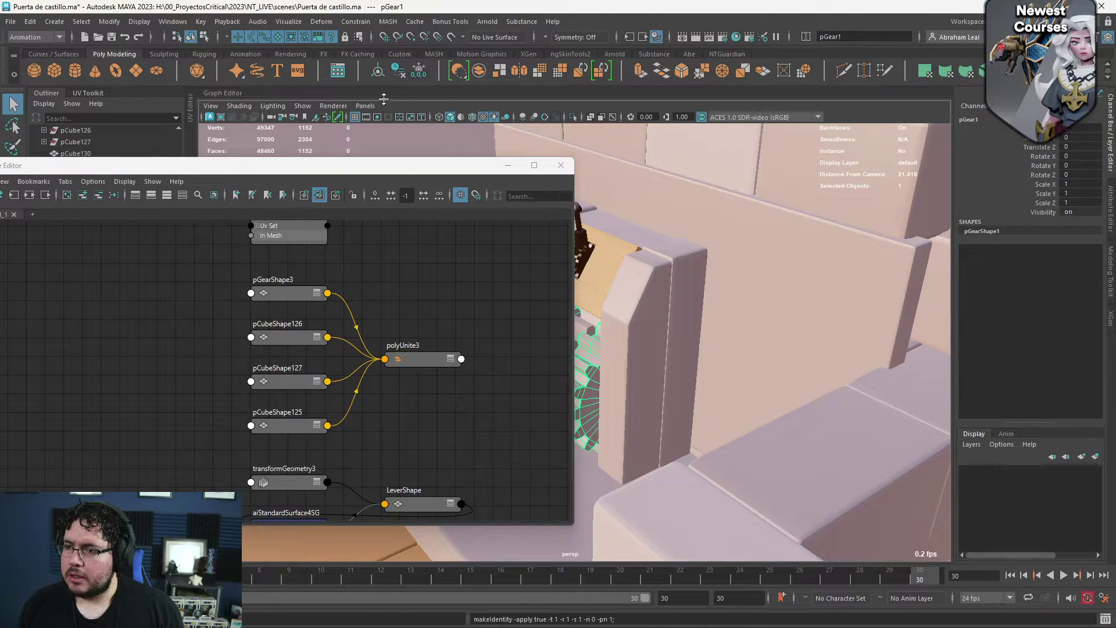
Graph the selected gear in the Node Editor and move the pGear1 node away from its shape node
left_click_drag(66, 165, 149, 148)
left_click(102, 177)
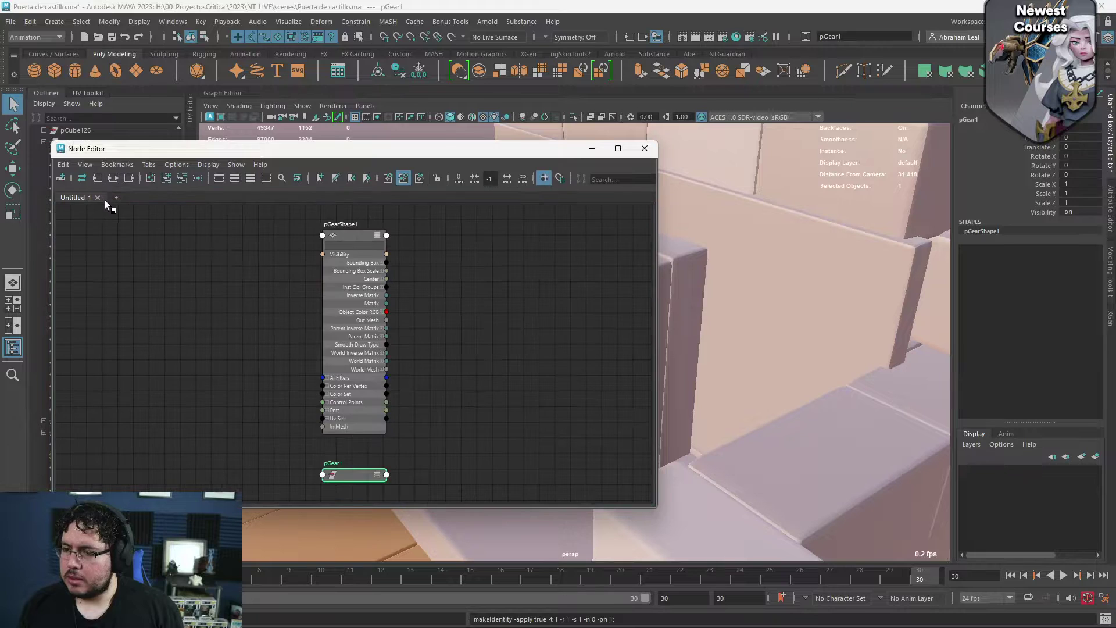
left_click_drag(344, 474, 461, 412)
Add the lever to the gear selection and graph both objects' connections in the Node Editor
left_click_drag(470, 158, 275, 182)
key("f")
left_click(579, 239, "shift")
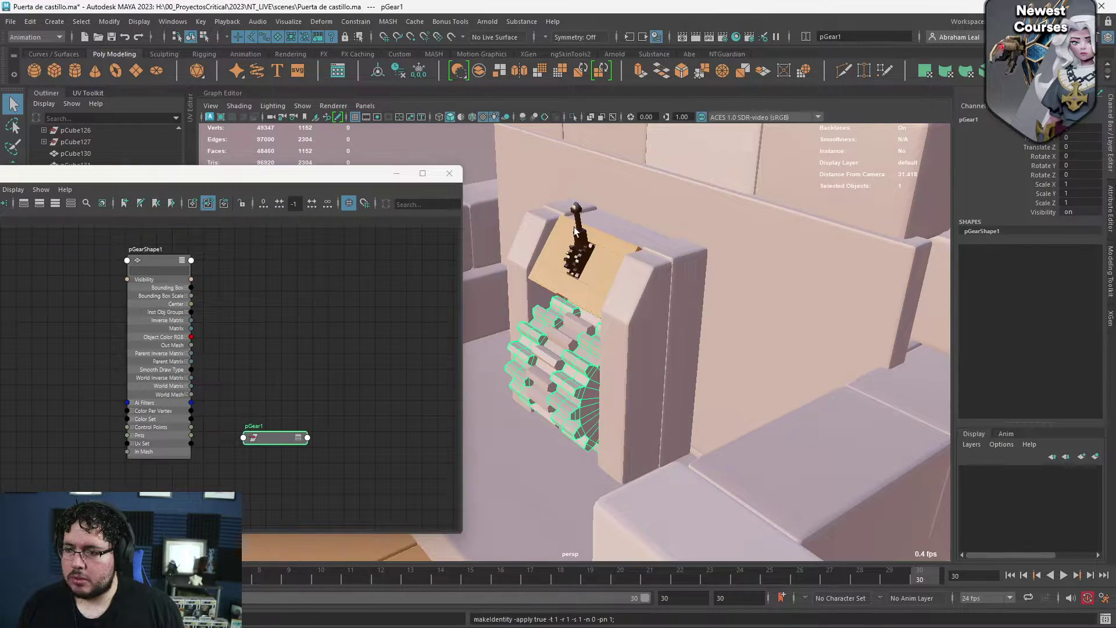
left_click_drag(96, 182, 155, 163)
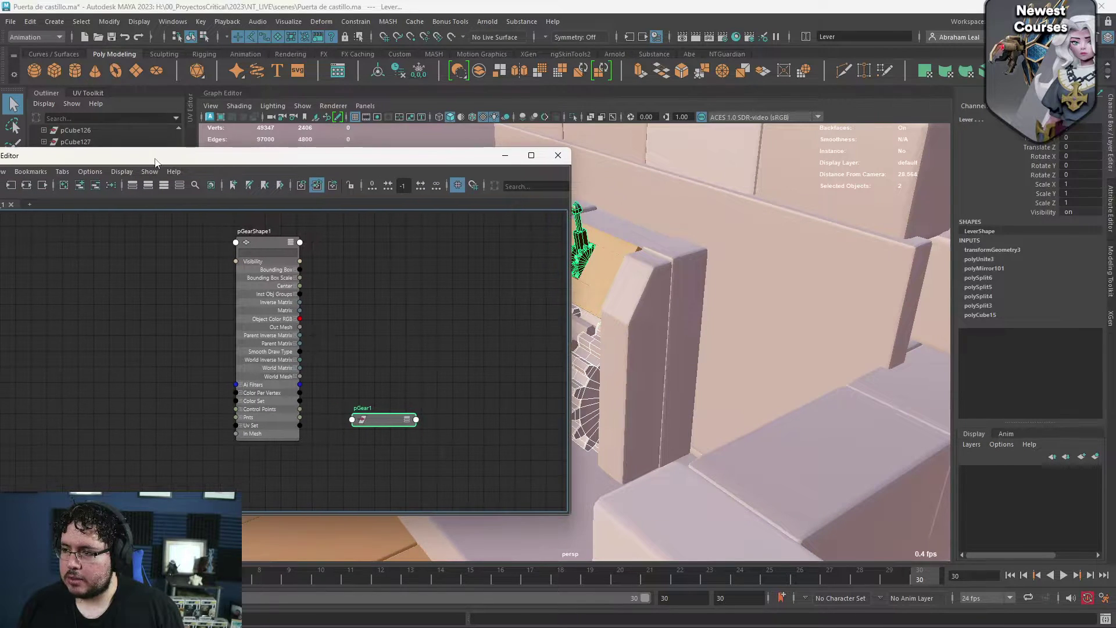
left_click(42, 185)
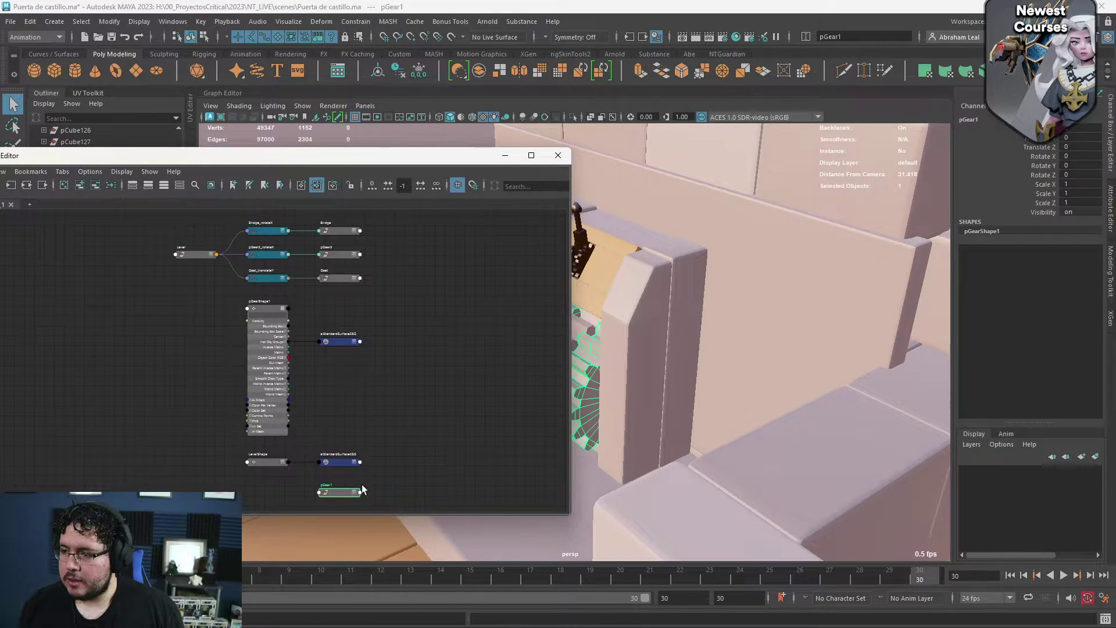
Place the pGear1 node near the Lever node and expand the Lever node's full attribute list
left_click_drag(348, 492, 178, 292)
key("f")
scroll(266, 324, "down", 2)
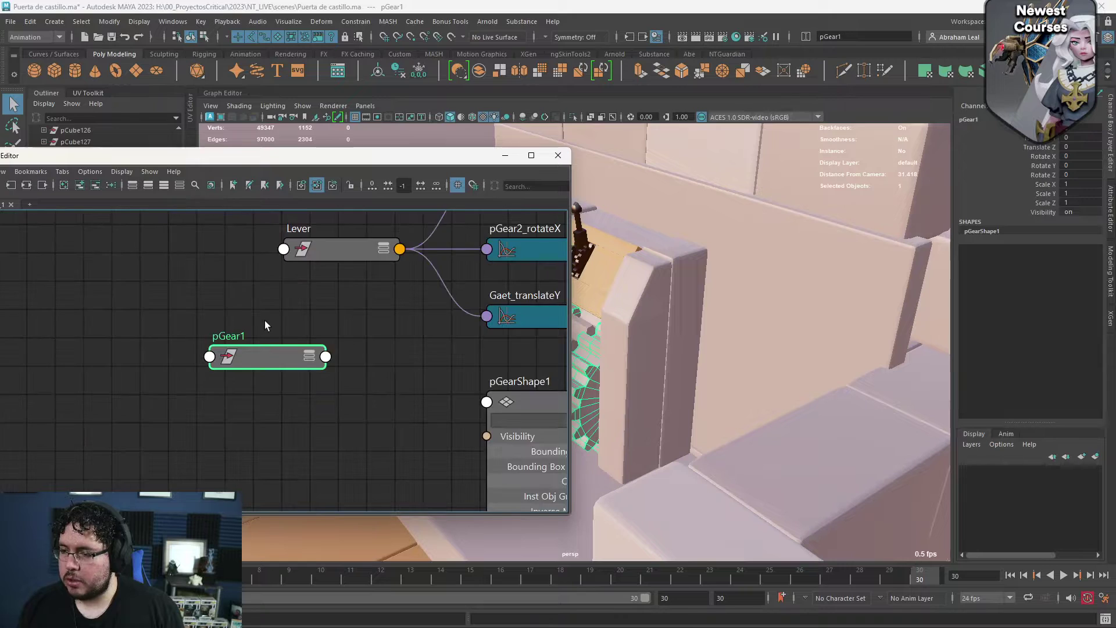
middle_click_drag(266, 324, 257, 385, "alt")
left_click_drag(374, 315, 363, 280)
left_click(312, 279)
left_click(312, 280)
Move the pGear1 node to the input side of the Lever node and expand its full attribute list
left_click_drag(276, 421, 116, 366)
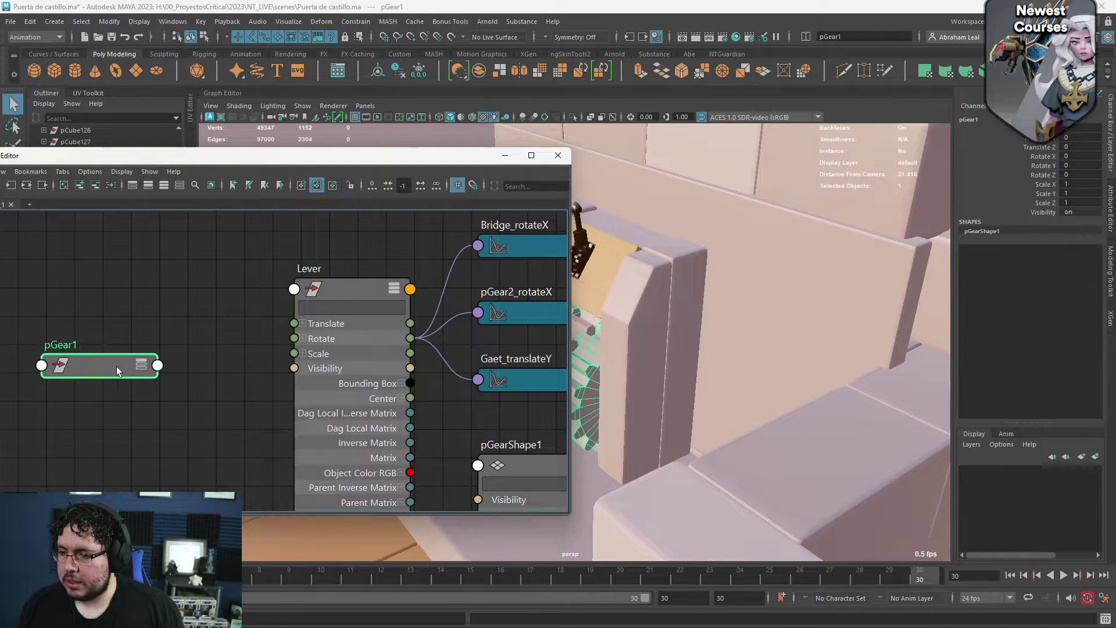
left_click(139, 368)
left_click(139, 368)
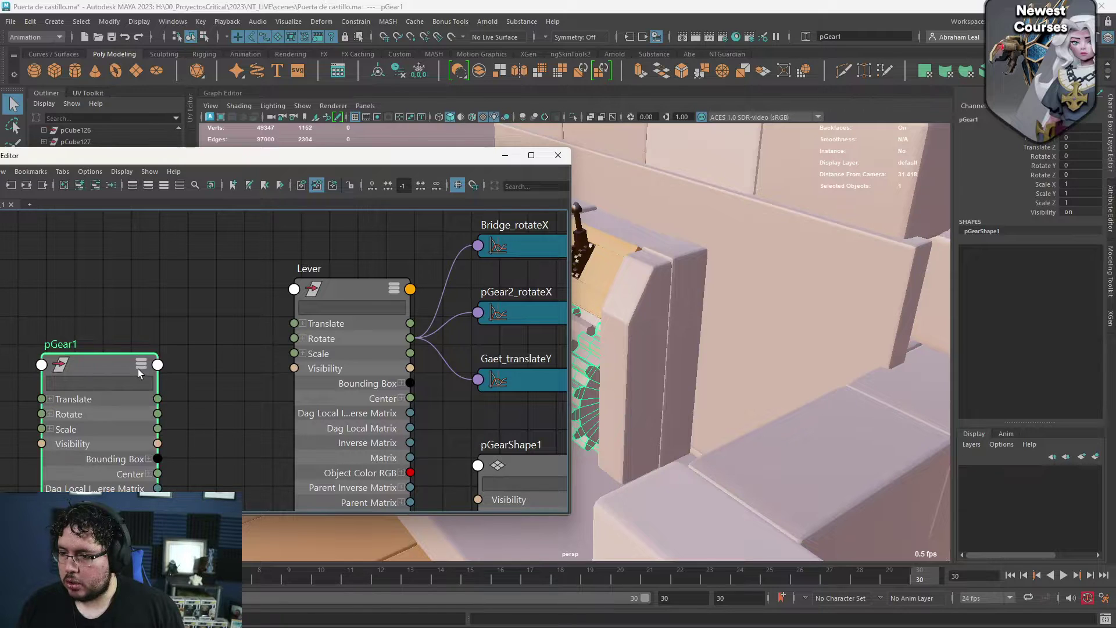
Connect the Lever node's Rotate output to pGear1's Rotate input, and close the Node Editor
left_click_drag(110, 357, 178, 348)
middle_click_drag(214, 294, 319, 239, "alt")
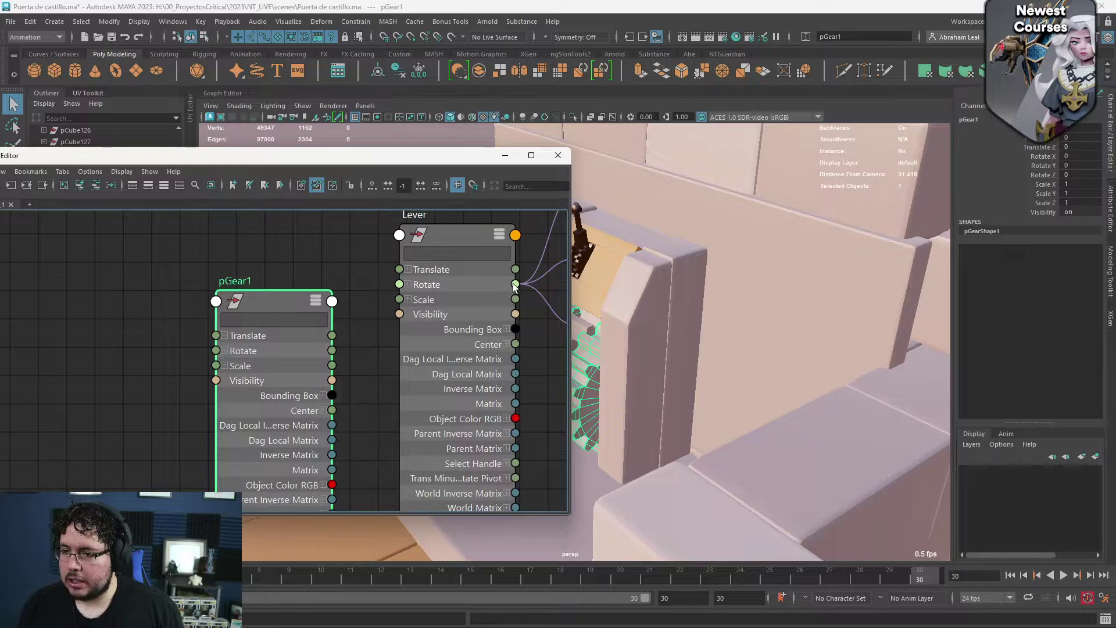
left_click_drag(515, 284, 216, 351)
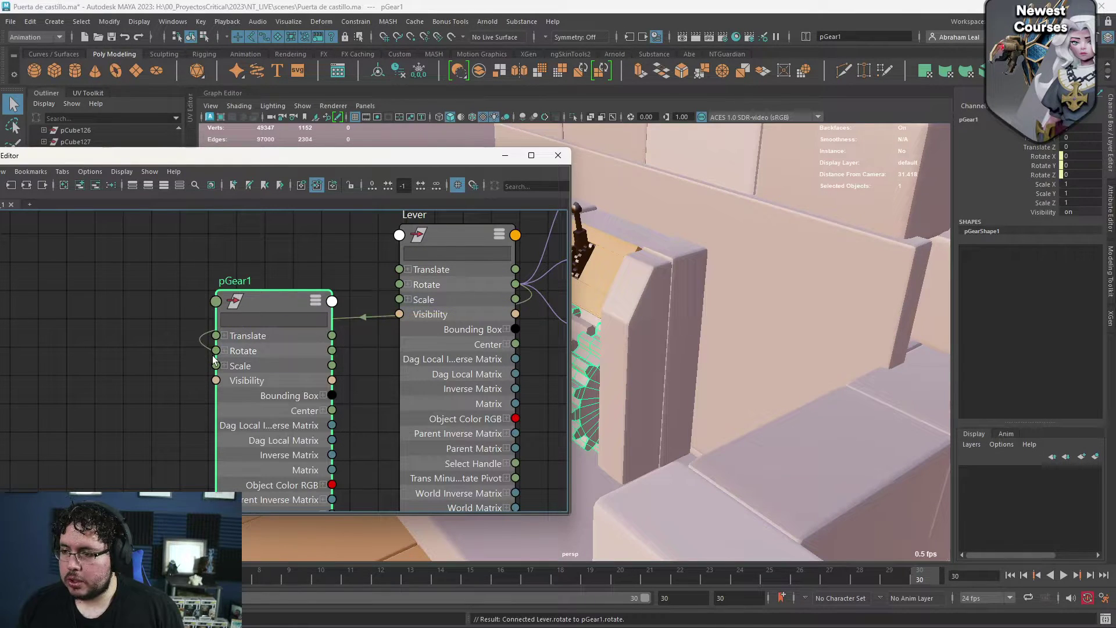
left_click(558, 155)
Select the lever and rotate it around X to about 68 degrees to test the connected gear
left_click(577, 241)
key("e")
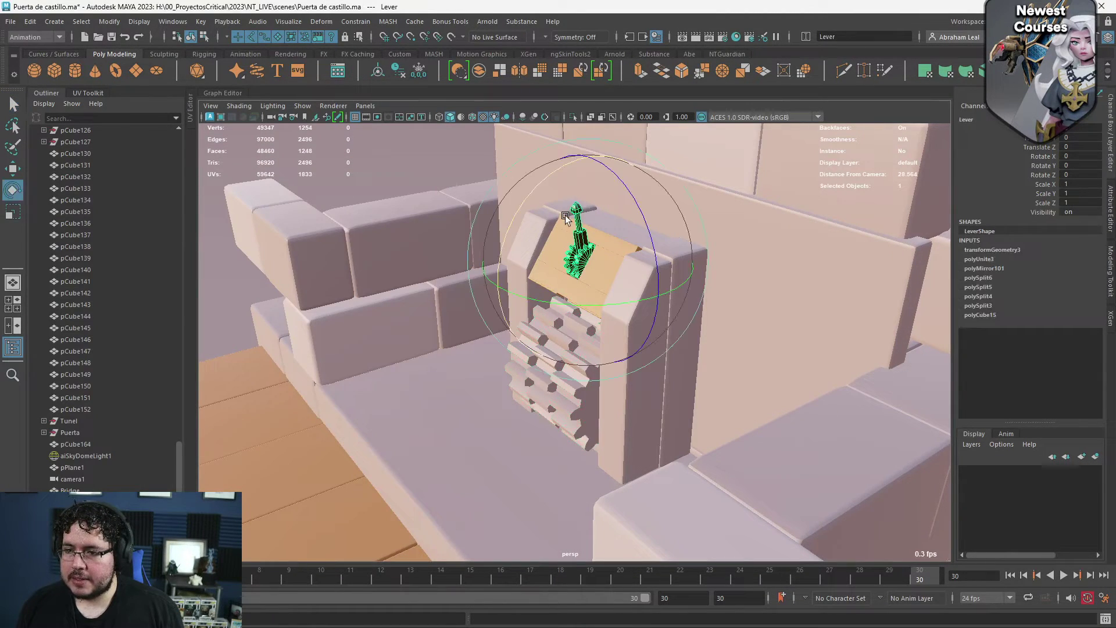
left_click_drag(539, 182, 550, 274)
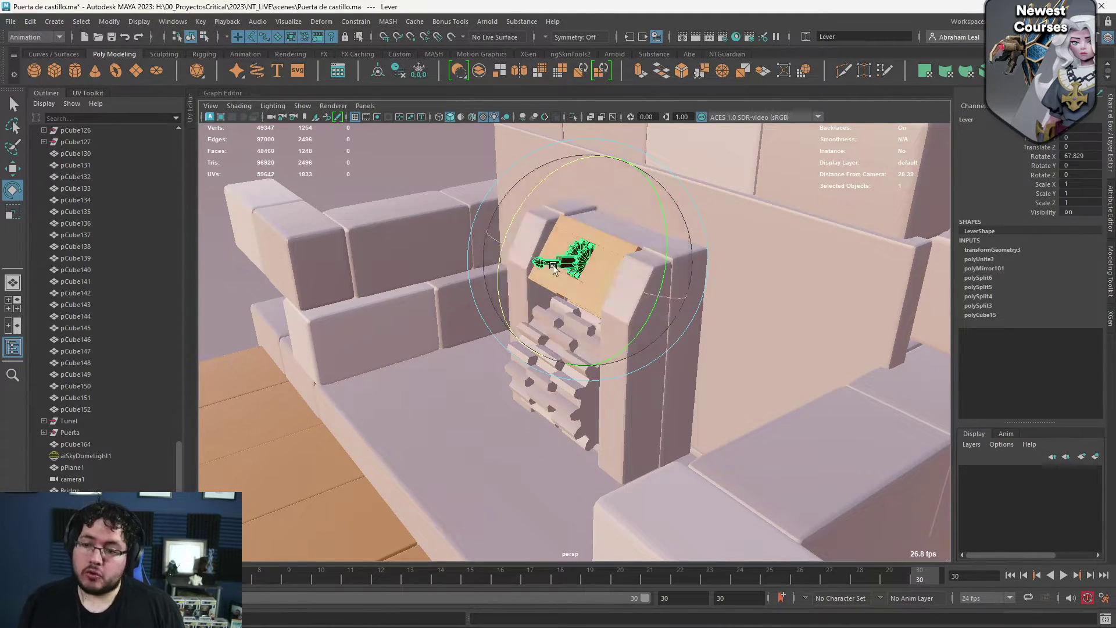
Try further rotations of the lever and undo them
left_click_drag(523, 202, 606, 198)
key("ctrl+z")
key("ctrl+z")
key("ctrl+z")
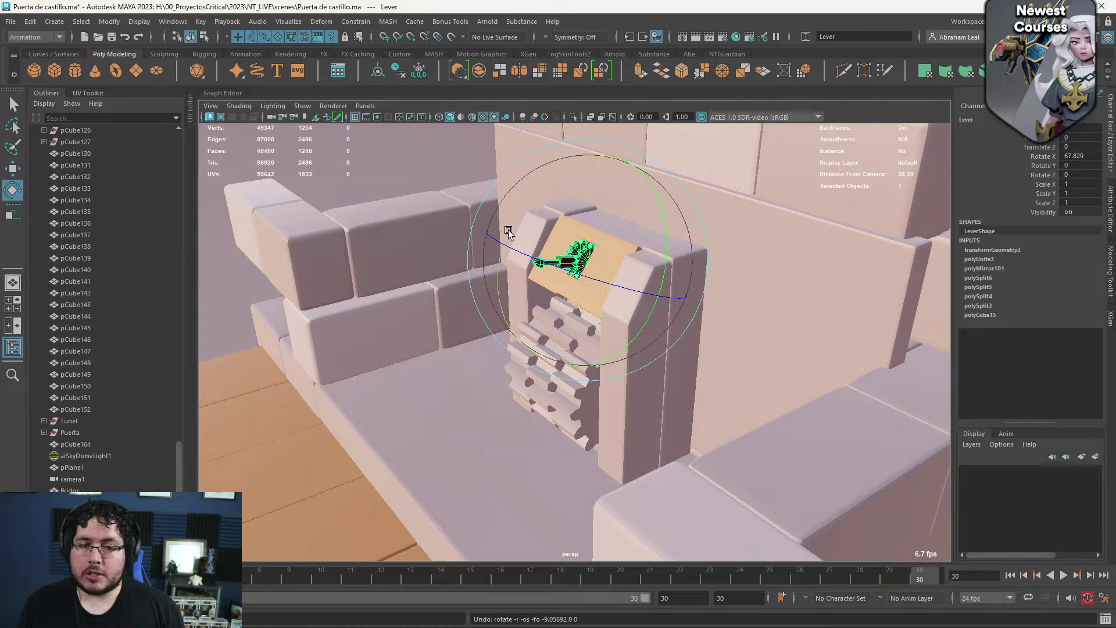
Swing the lever back around X to about -1 degree, checking the gears and castle parts that follow it
left_click_drag(511, 222, 602, 159)
scroll(582, 259, "down", 6)
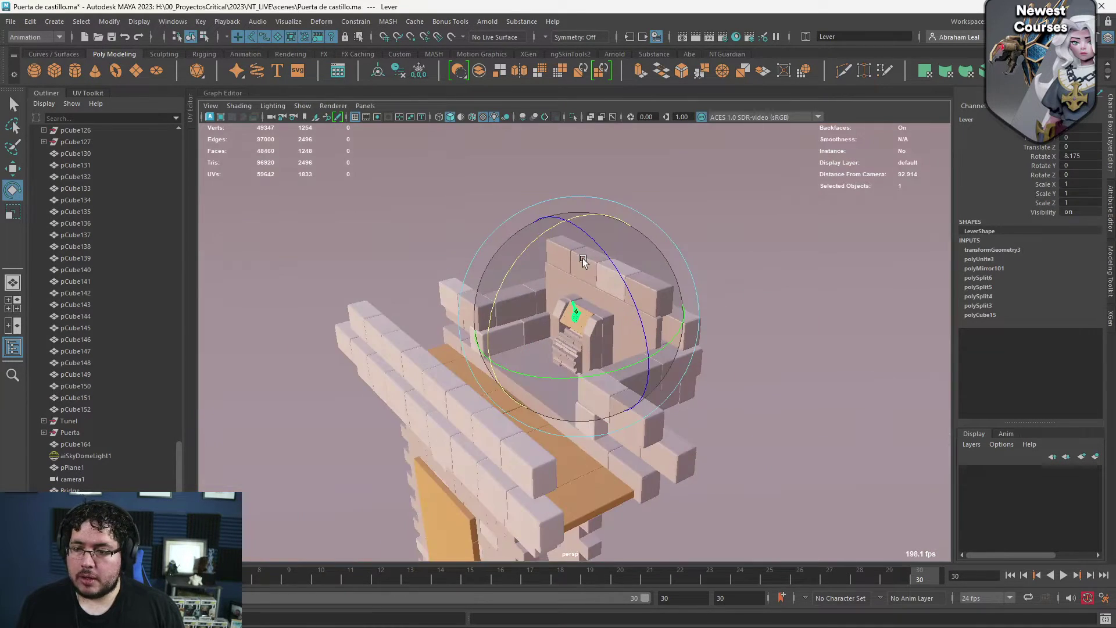
scroll(583, 259, "down", 5)
left_click_drag(532, 252, 565, 257)
right_click_drag(568, 256, 623, 334, "alt")
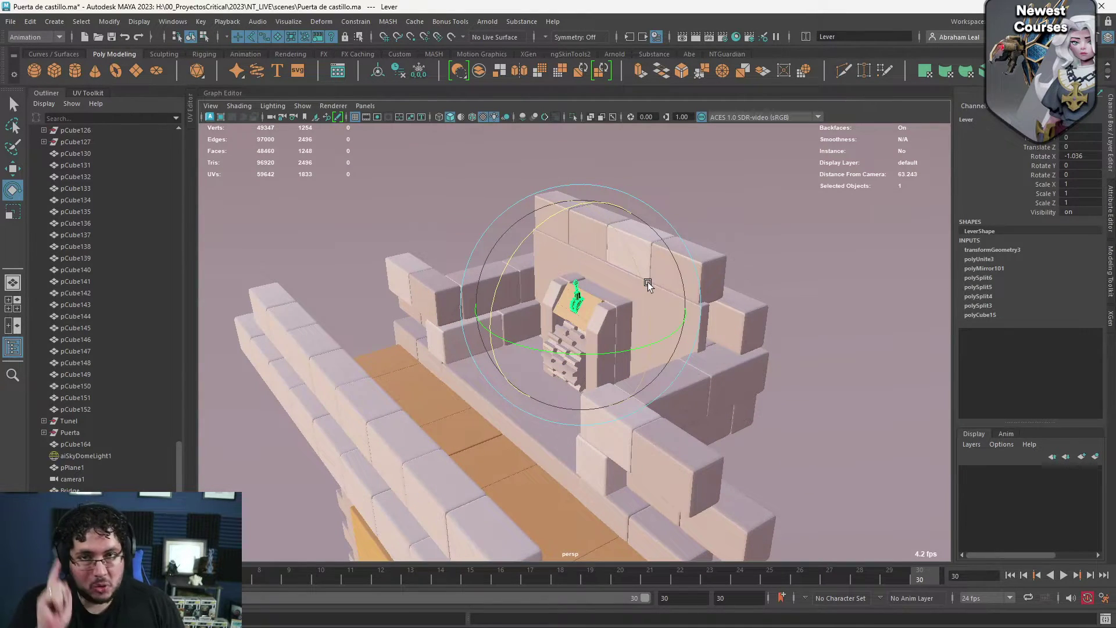
right_click_drag(648, 281, 619, 273, "alt")
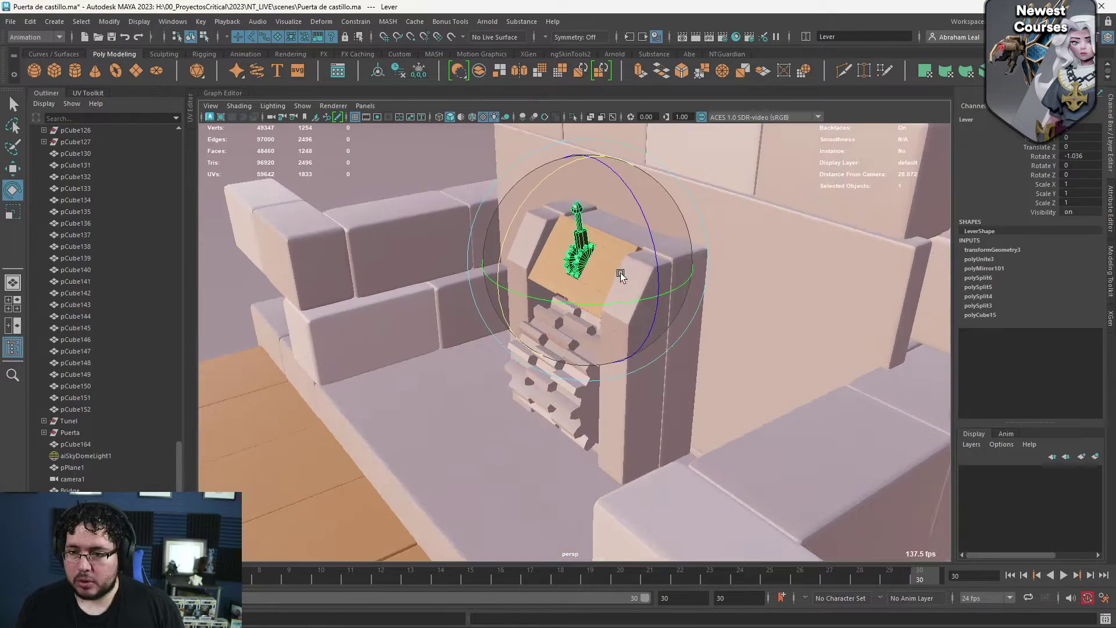
Reset the lever's Rotate X to 0
type("0")
key("Return")
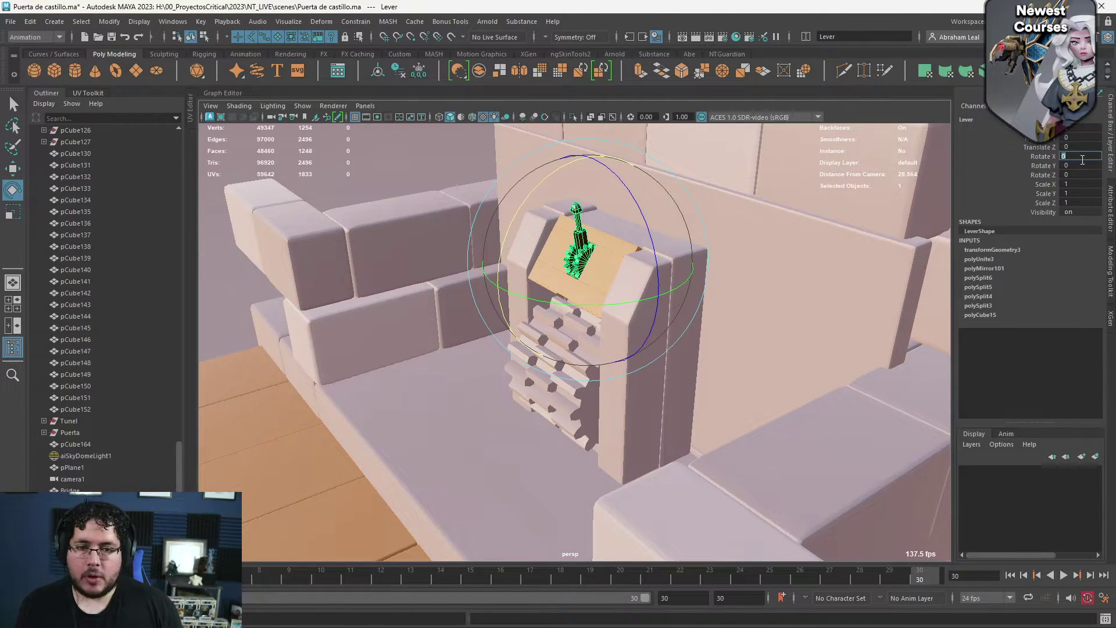
key("q")
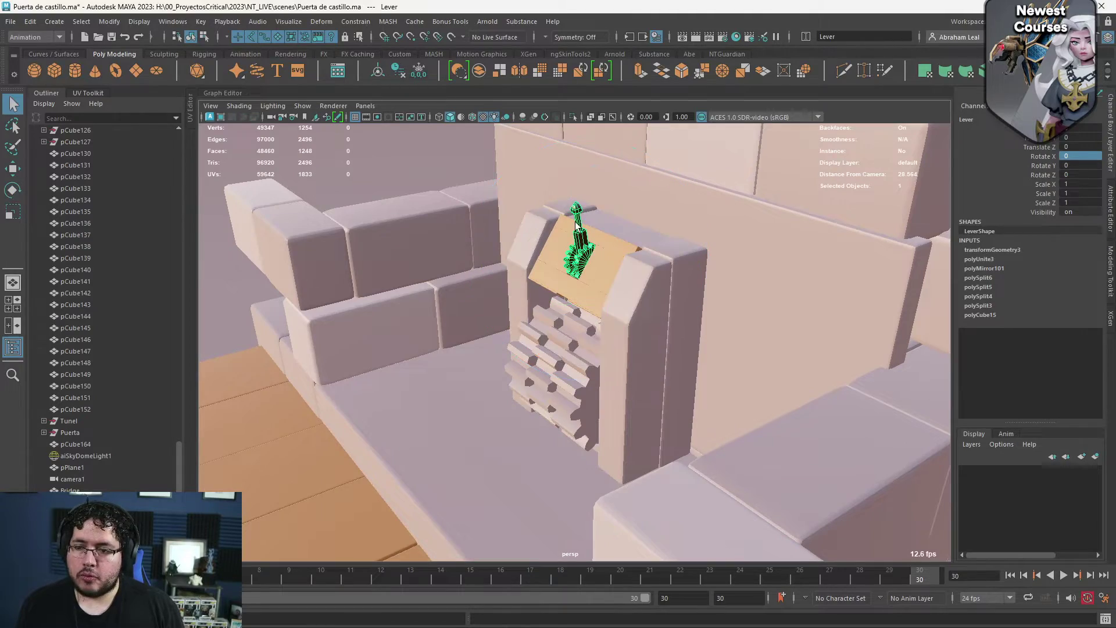
Try rotating the lever around X to about 473 degrees, and undo the rotation
key("e")
left_click_drag(543, 179, 548, 411)
scroll(526, 321, "down", 10)
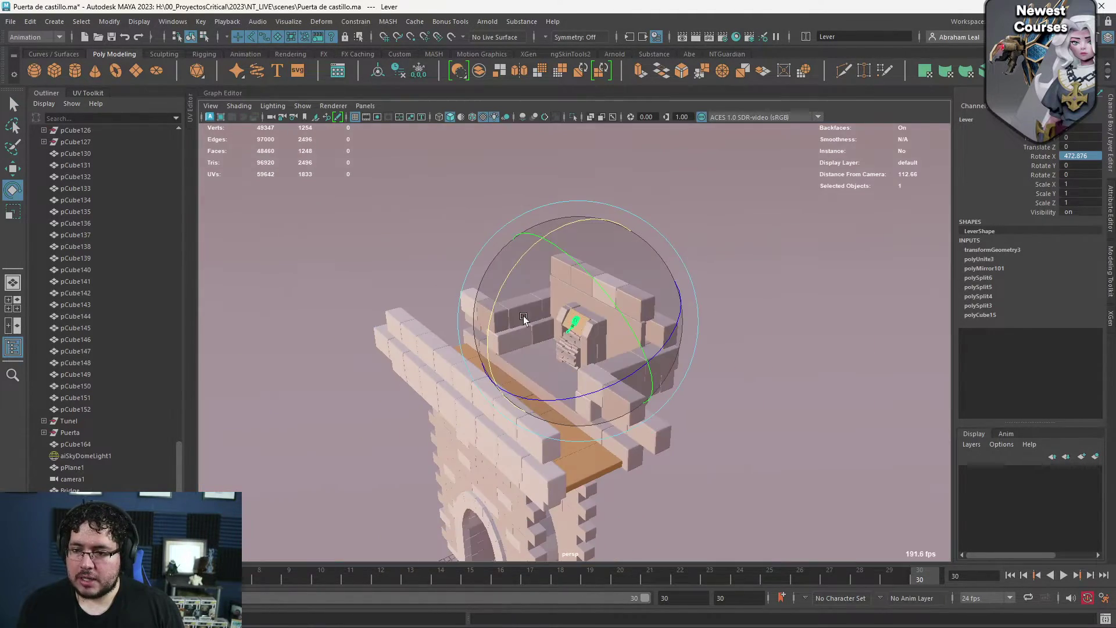
scroll(666, 364, "down", 3)
key("ctrl+z")
scroll(706, 402, "up", 10)
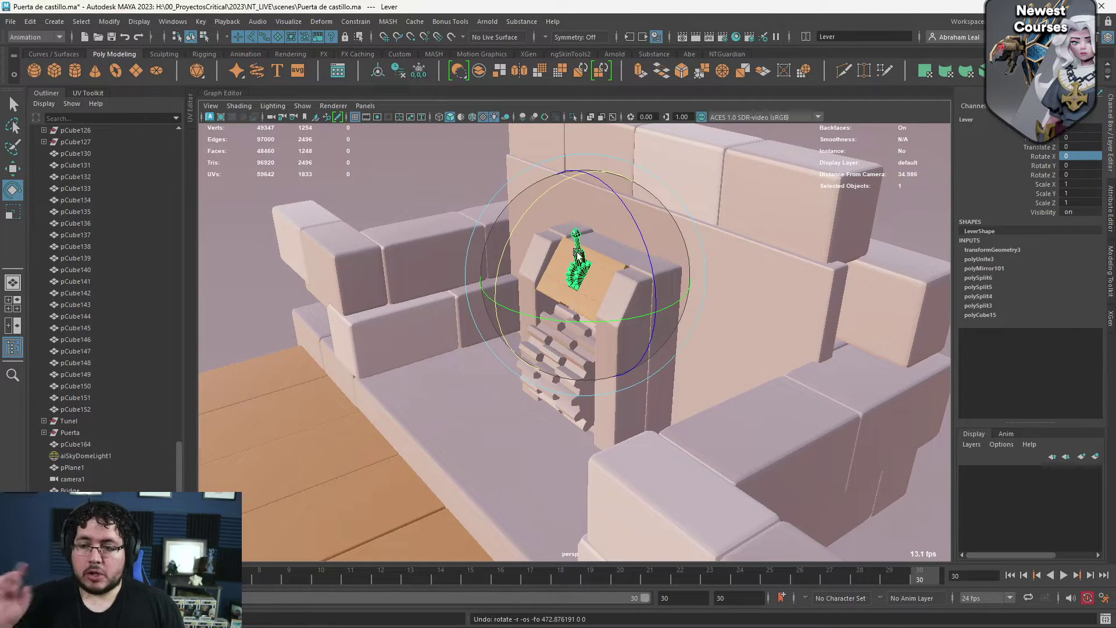
Enable both X rotation limits on the Lever transform, with a minimum of -100 and a maximum of 0
key("ctrl+a")
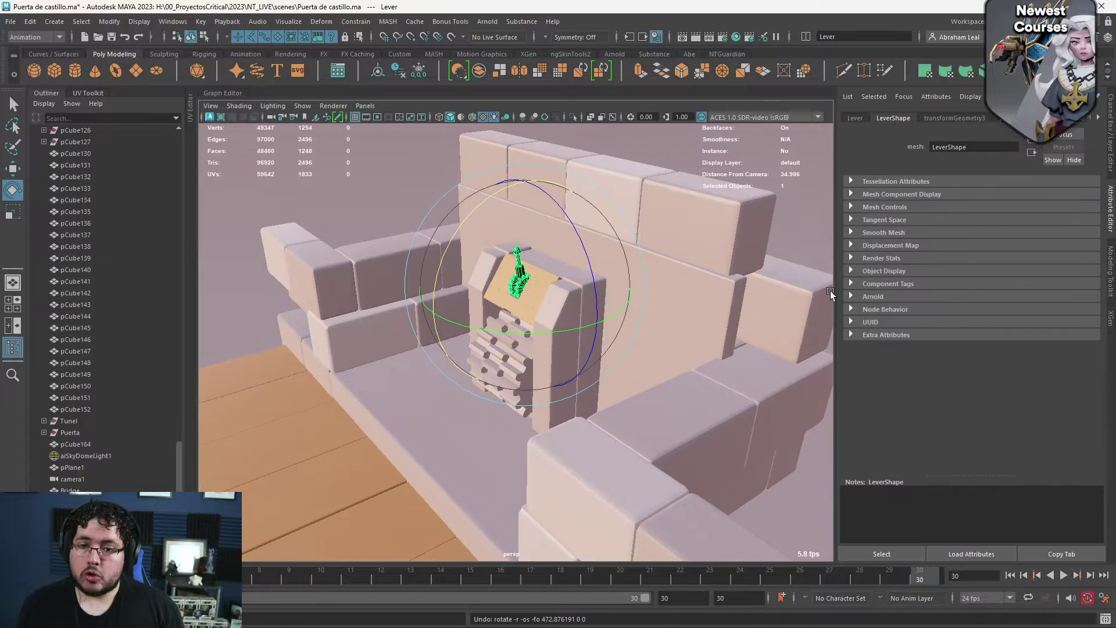
left_click(854, 118)
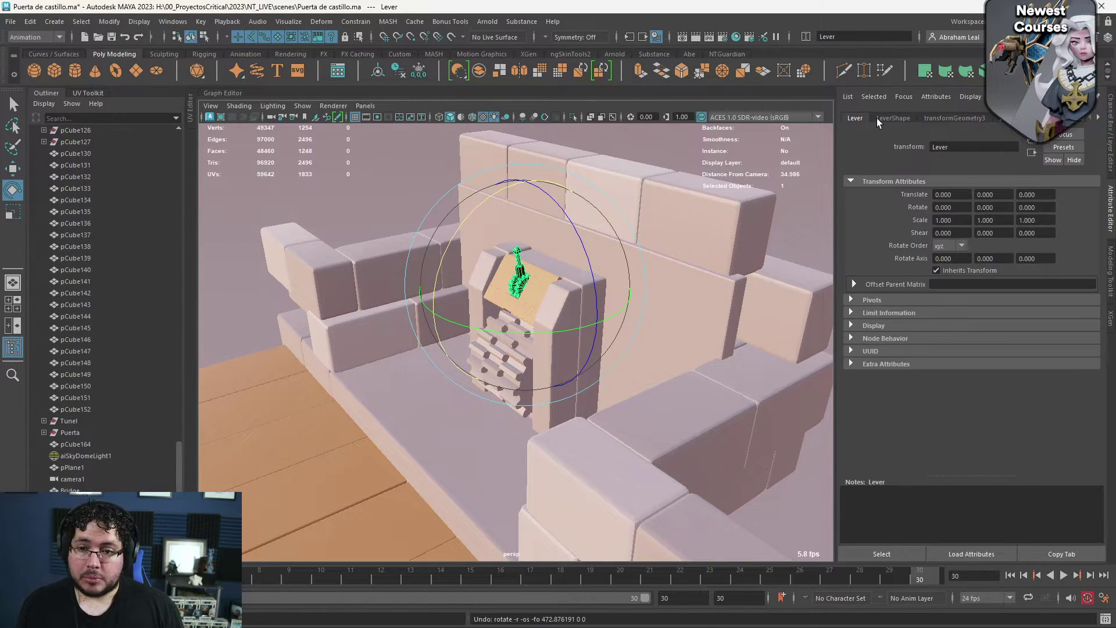
left_click(853, 313)
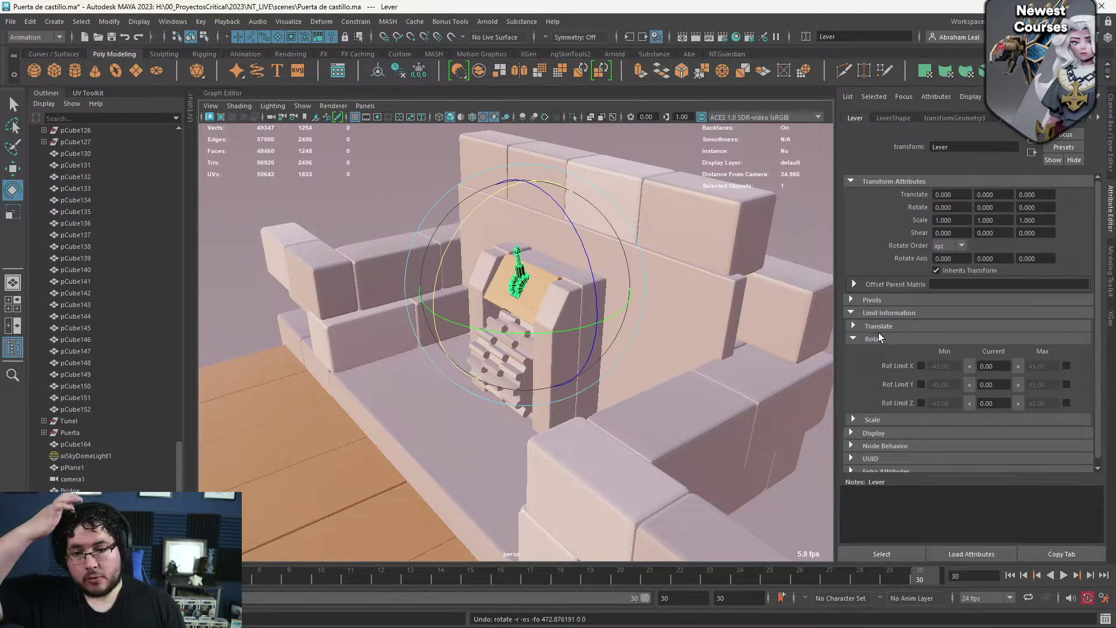
left_click(921, 366)
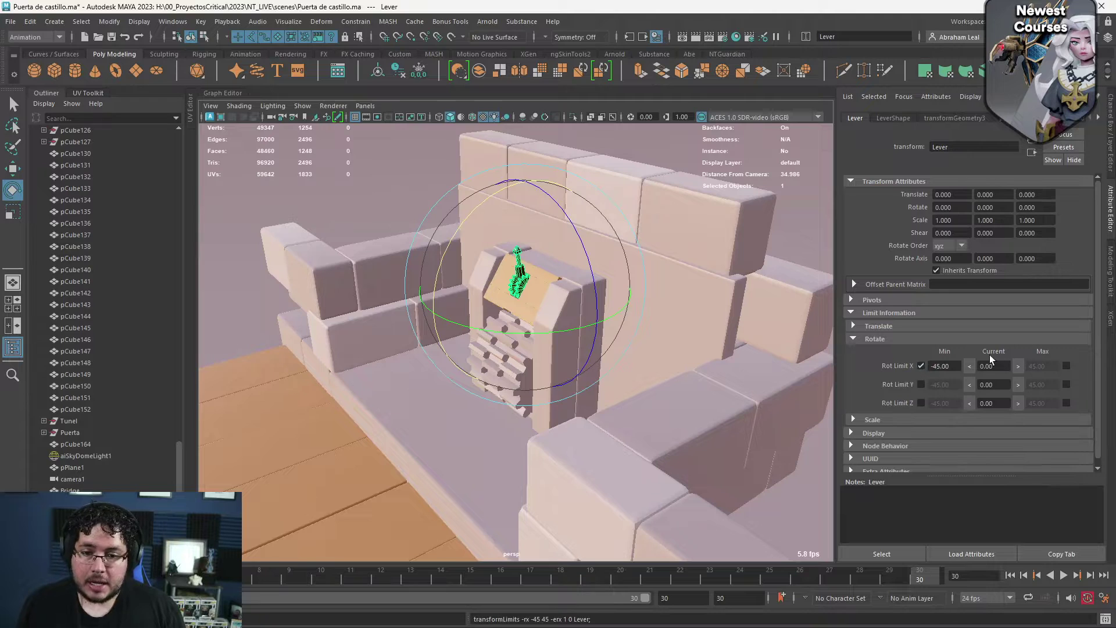
left_click(1068, 367)
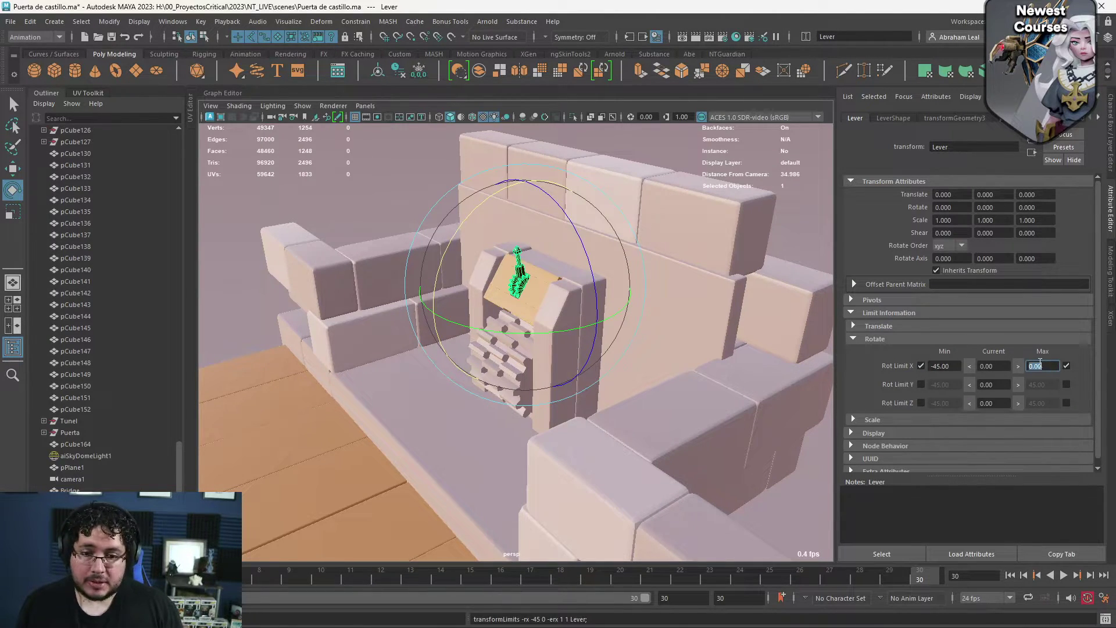
type("-100")
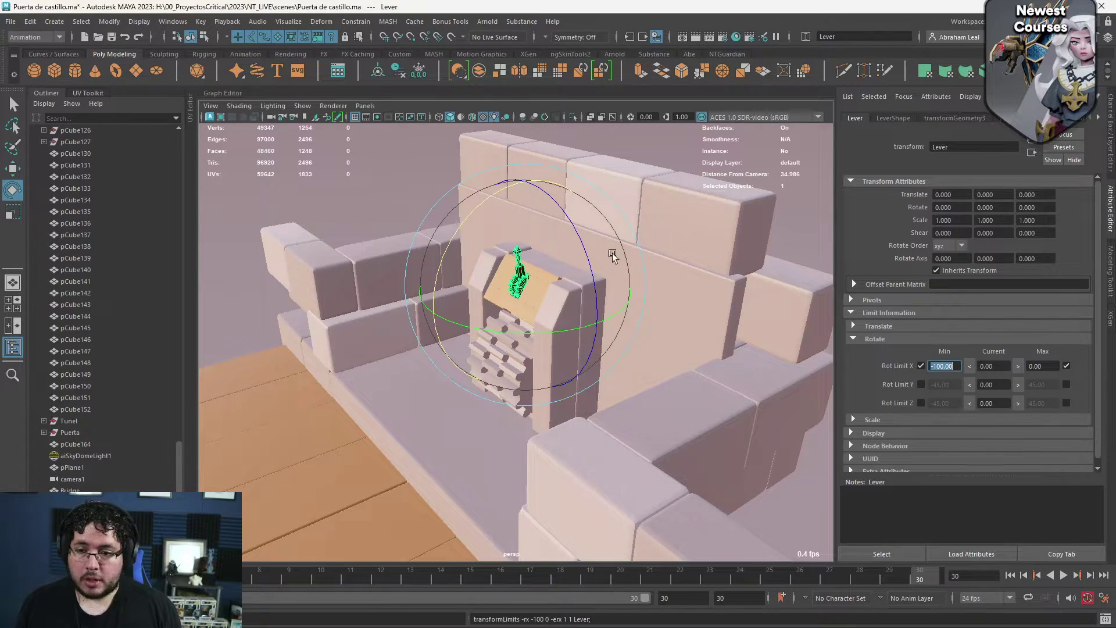
Reselect the lever and change its X rotation limits to a minimum of 0 and a maximum of 100
left_click(476, 243)
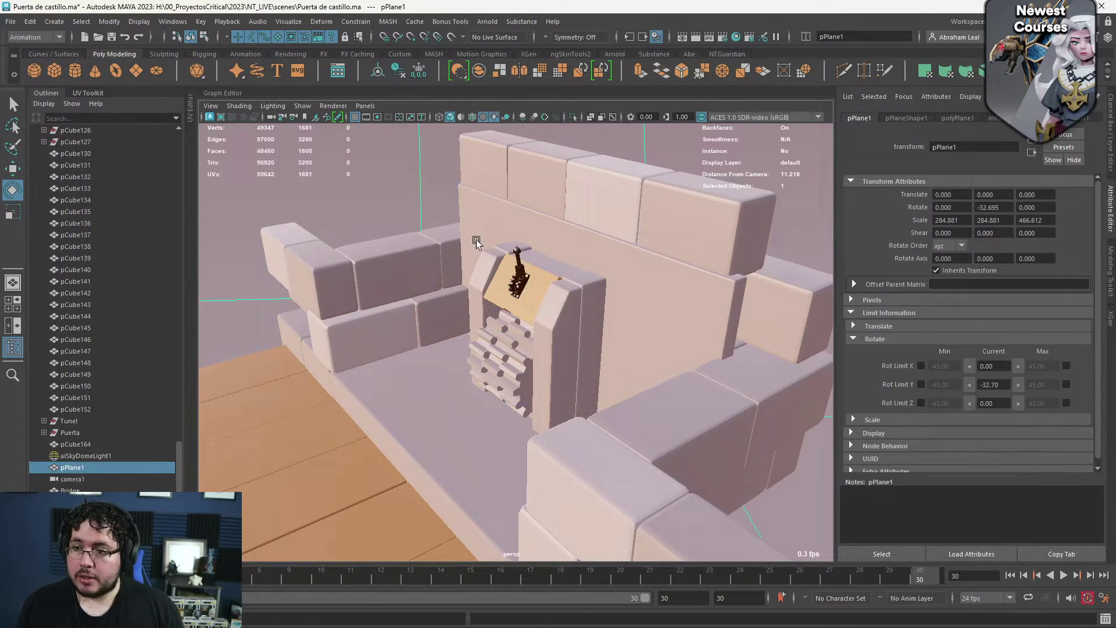
left_click(517, 254)
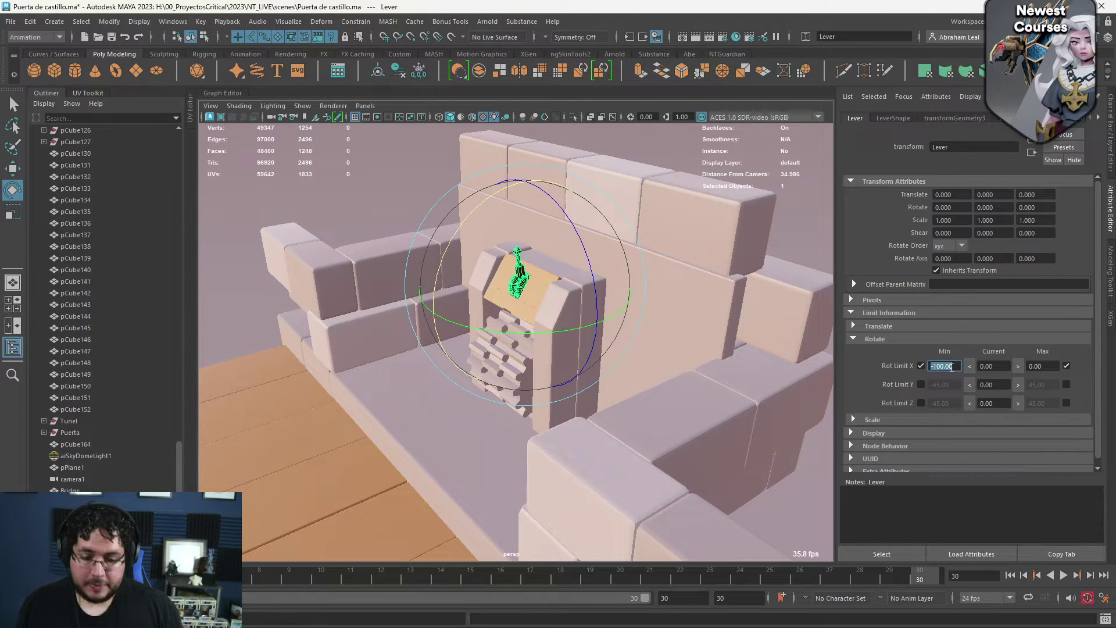
type("0")
key("Return")
left_click(1039, 362)
type("1")
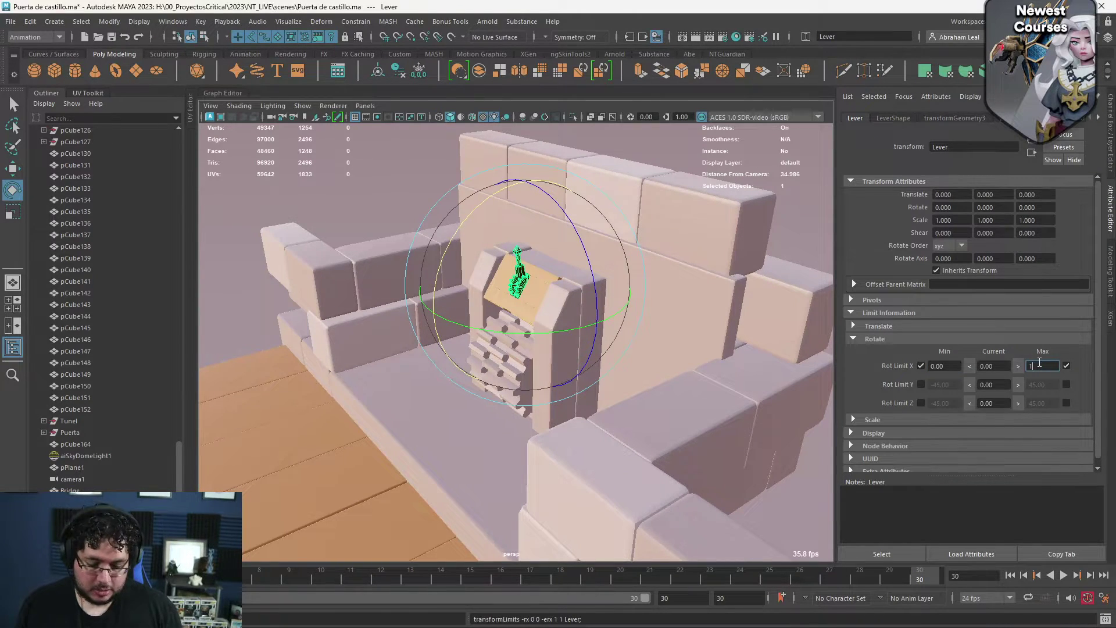
type("00")
key("Return")
Rotate the lever around X as far as its 100-degree limit to test the drawbridge's full range
left_click_drag(478, 206, 487, 385)
scroll(521, 301, "down", 12)
left_click_drag(460, 270, 425, 438)
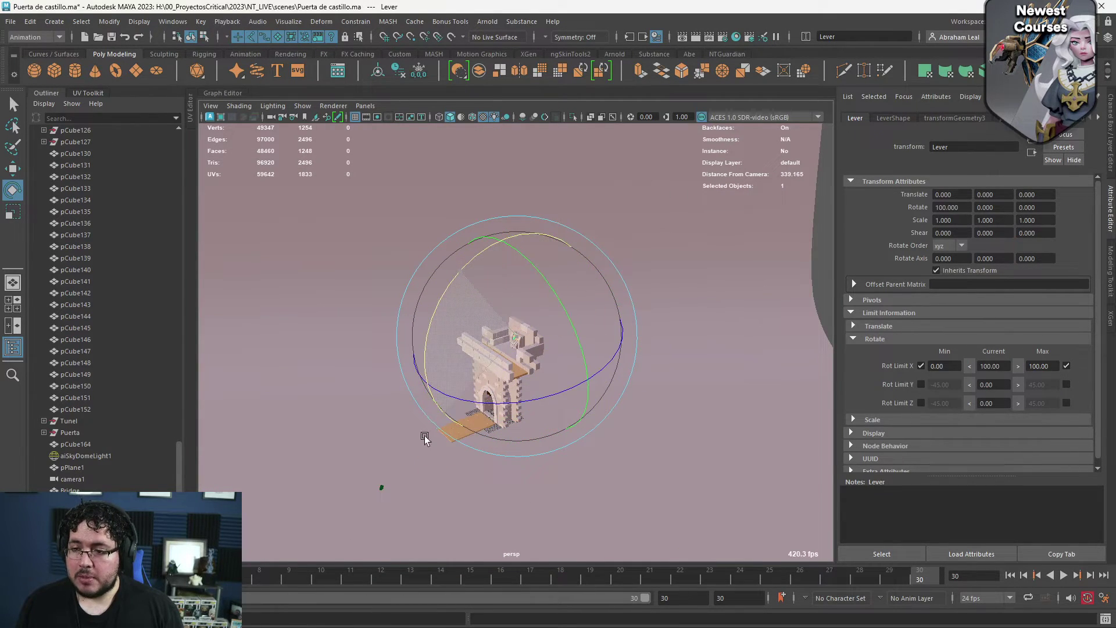
Lock and hide the lever's translate, Rotate Y, Rotate Z, scale and visibility channels, leaving only Rotate X available
key("ctrl+a")
scroll(693, 307, "up", 7)
key("q")
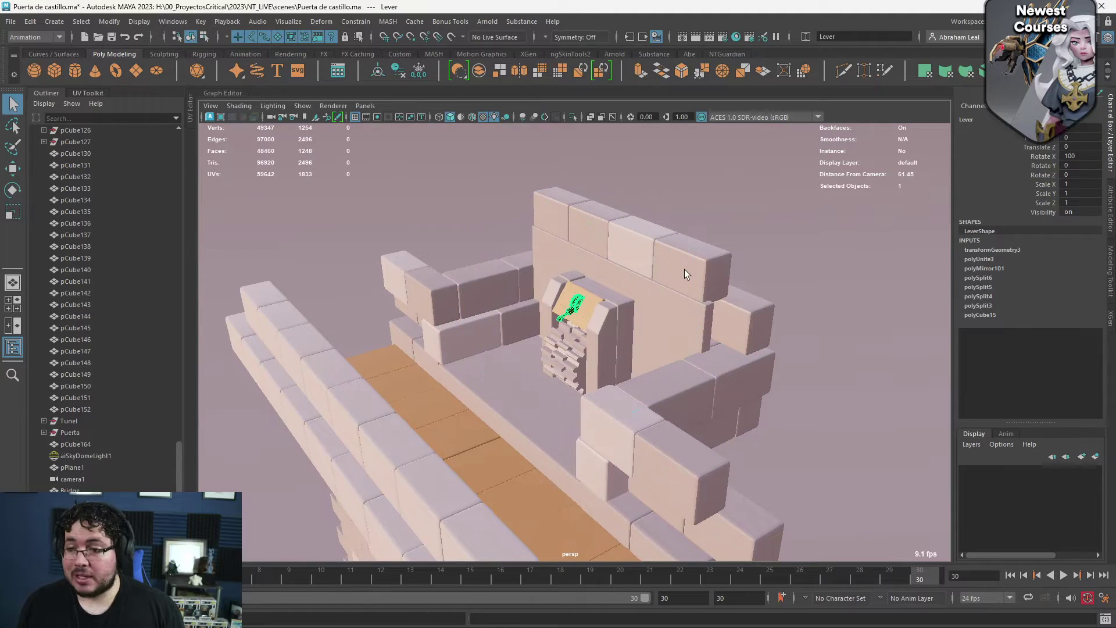
scroll(687, 274, "up", 4)
scroll(602, 237, "down", 6)
left_click_drag(602, 237, 680, 204, "alt")
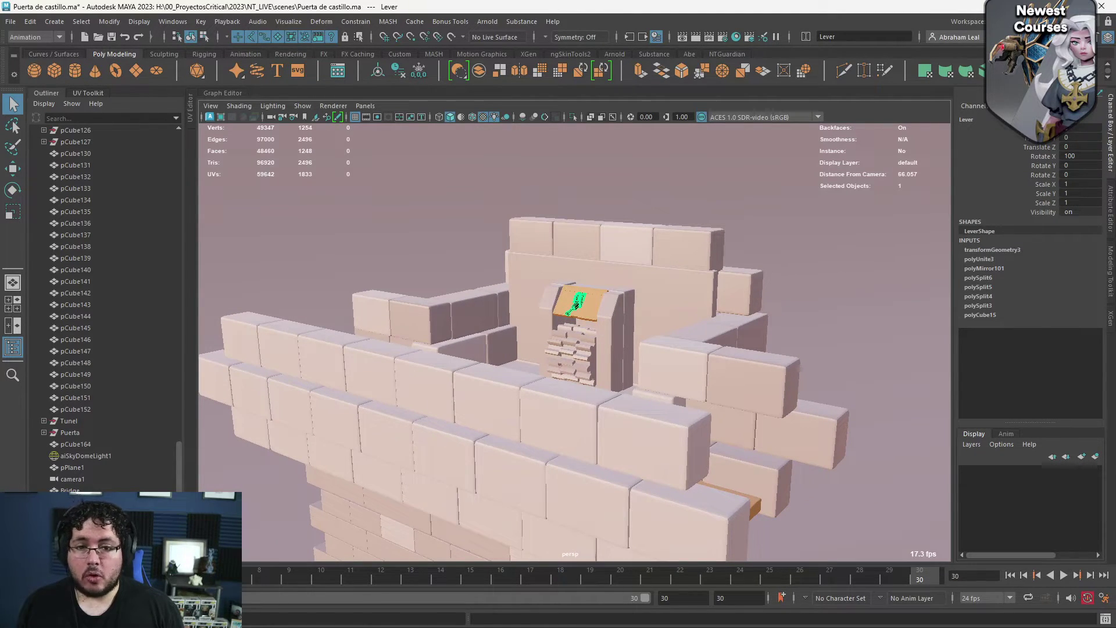
left_click(1037, 128)
left_click(1040, 146, "shift")
left_click(1041, 165, "ctrl")
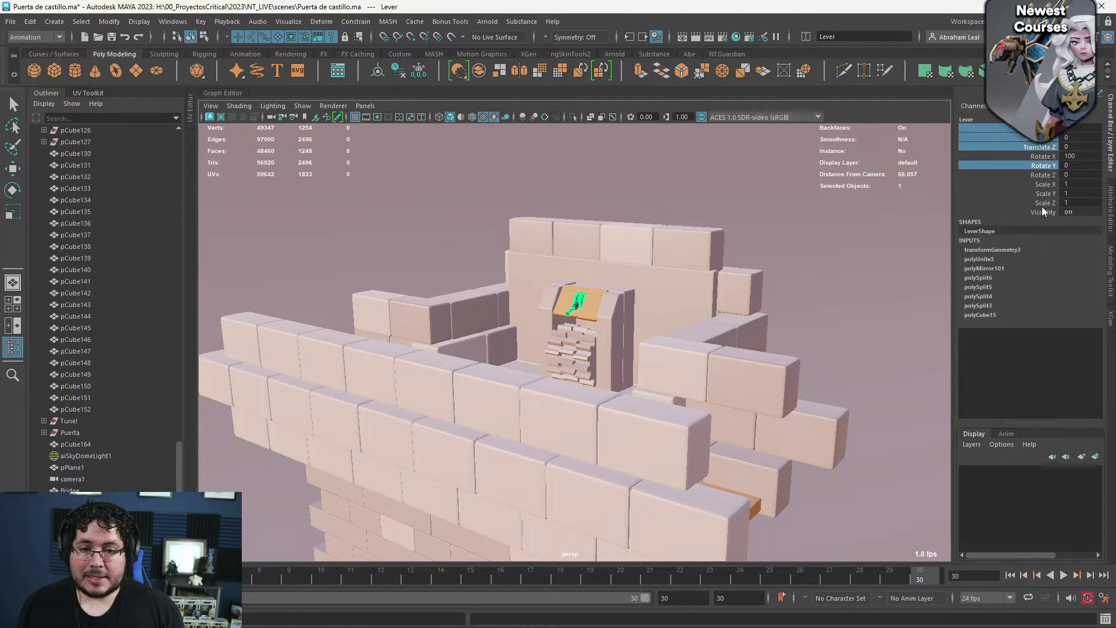
left_click(1042, 207, "shift")
right_click(1039, 167)
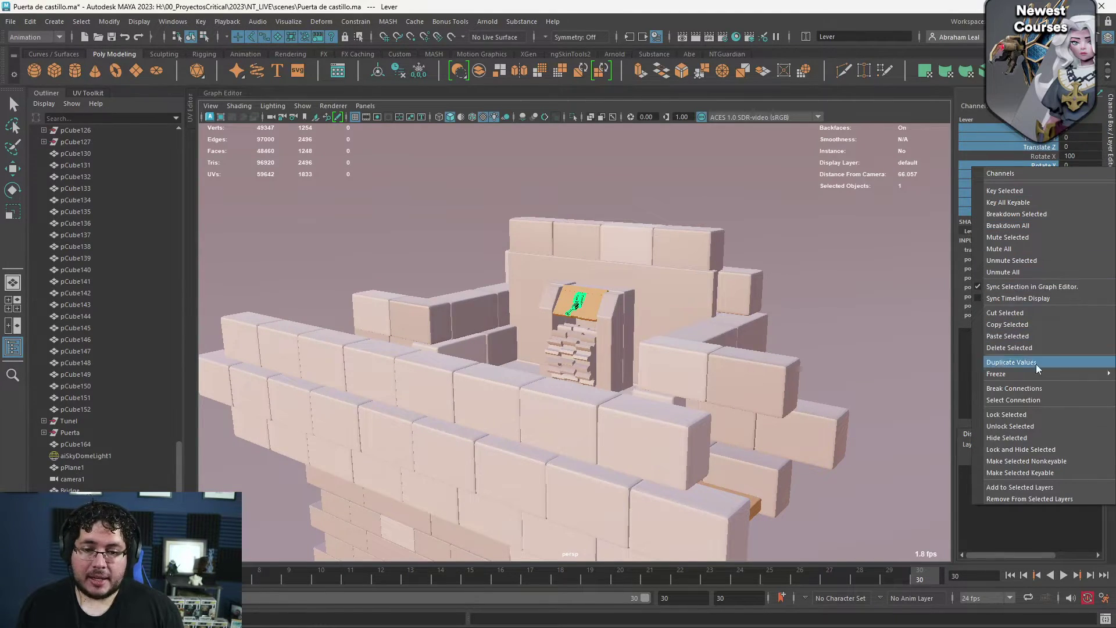
left_click(1019, 449)
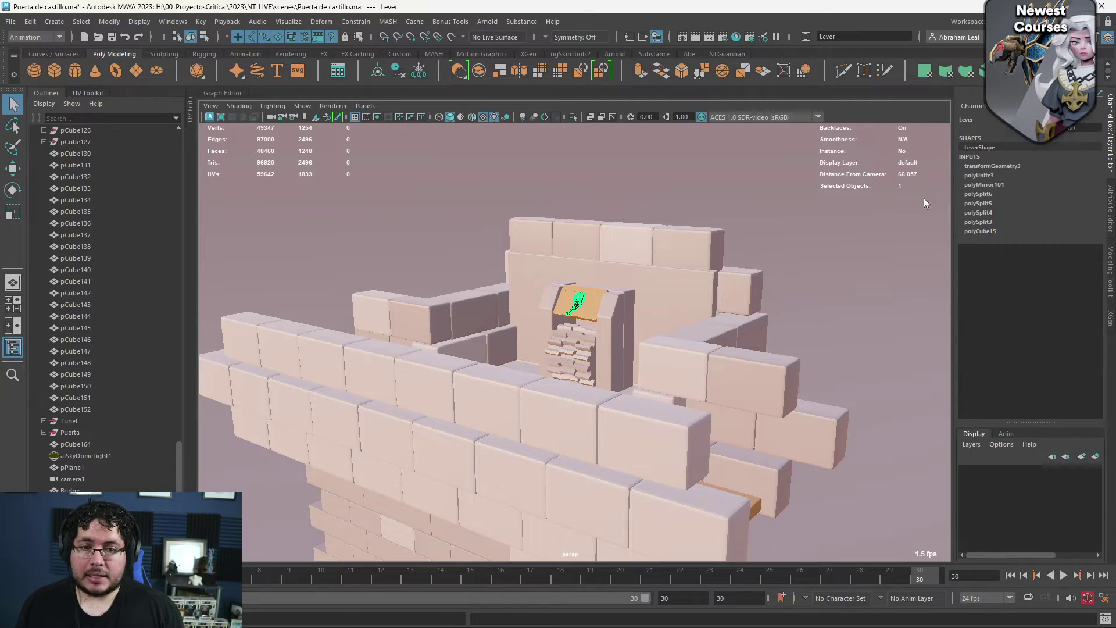
Swing the lever back upright through its Rotate X channel, checking the gears and the closed drawbridge
left_click(998, 127)
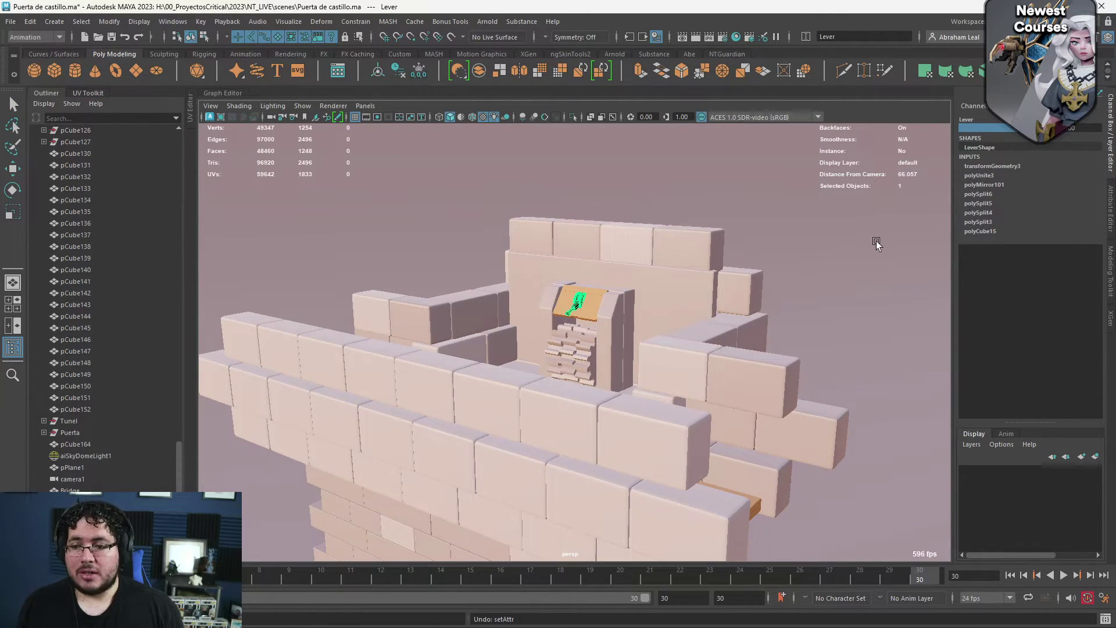
scroll(563, 263, "up", 4)
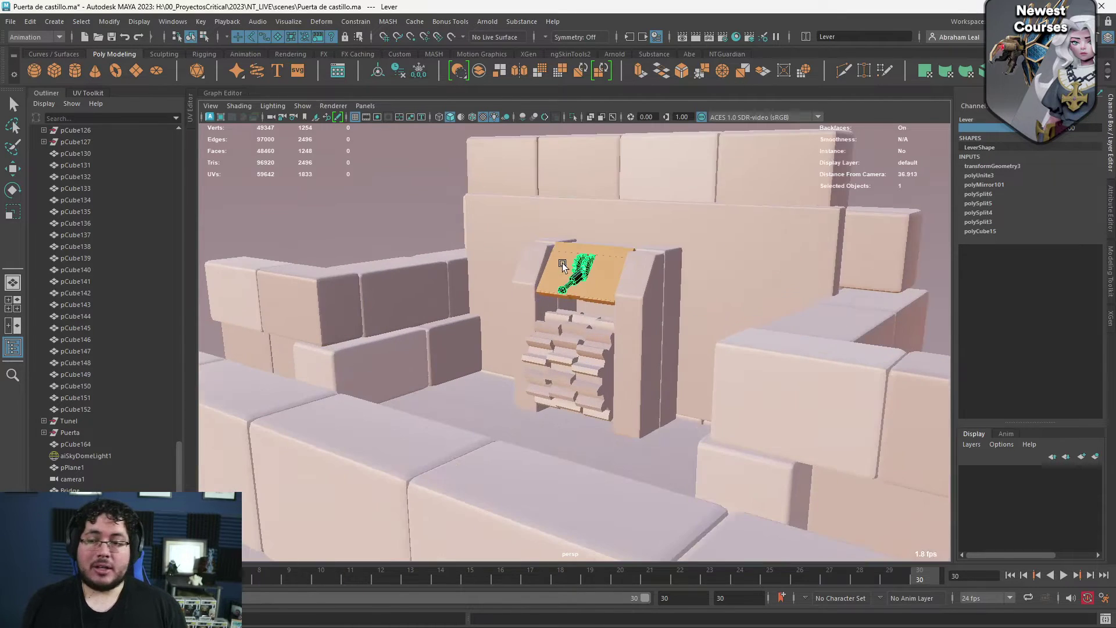
left_click_drag(671, 274, 619, 260, "alt")
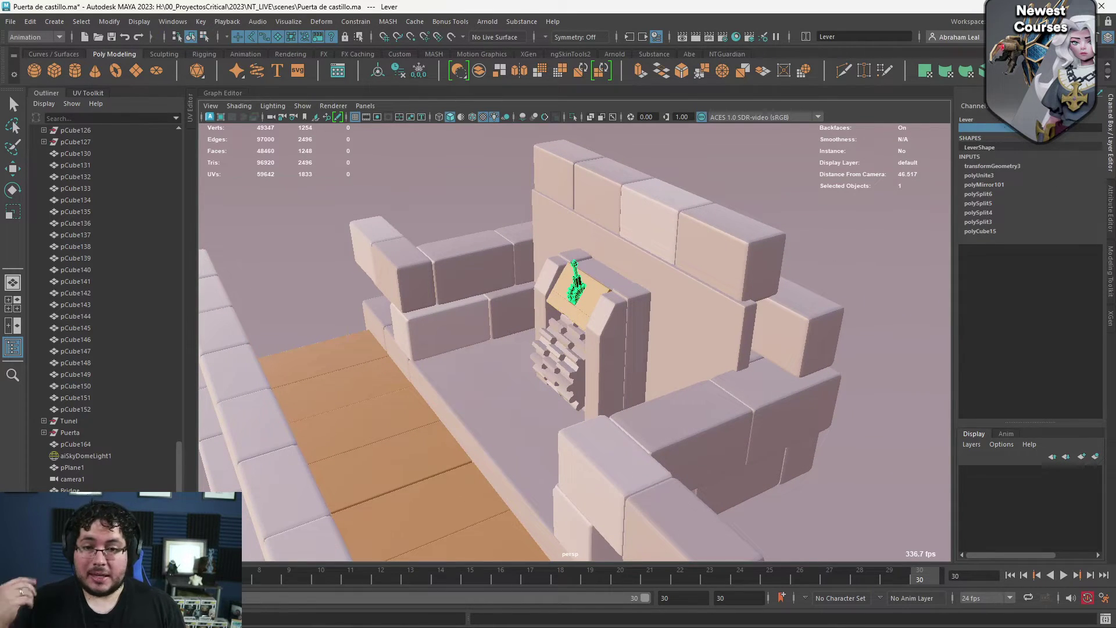
scroll(552, 271, "down", 5)
scroll(552, 270, "up", 2)
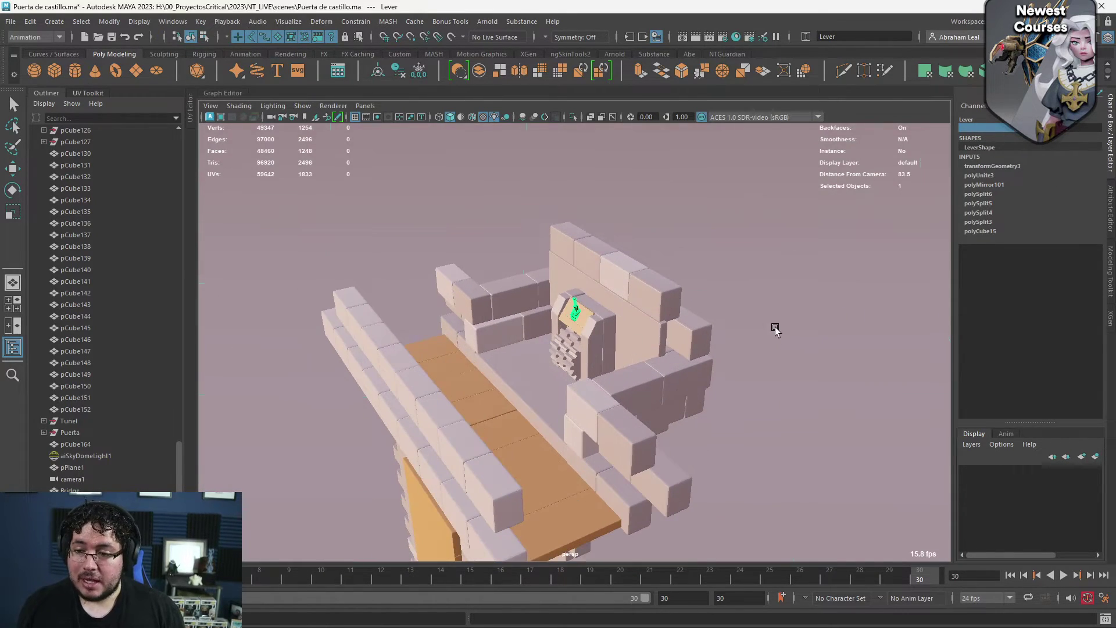
Reselect the lever and bring its Rotate X up to the 100-degree limit, viewing the whole castle with the drawbridge lowered
left_click(775, 327)
left_click_drag(775, 326, 640, 252, "alt")
left_click_drag(547, 206, 562, 233, "alt")
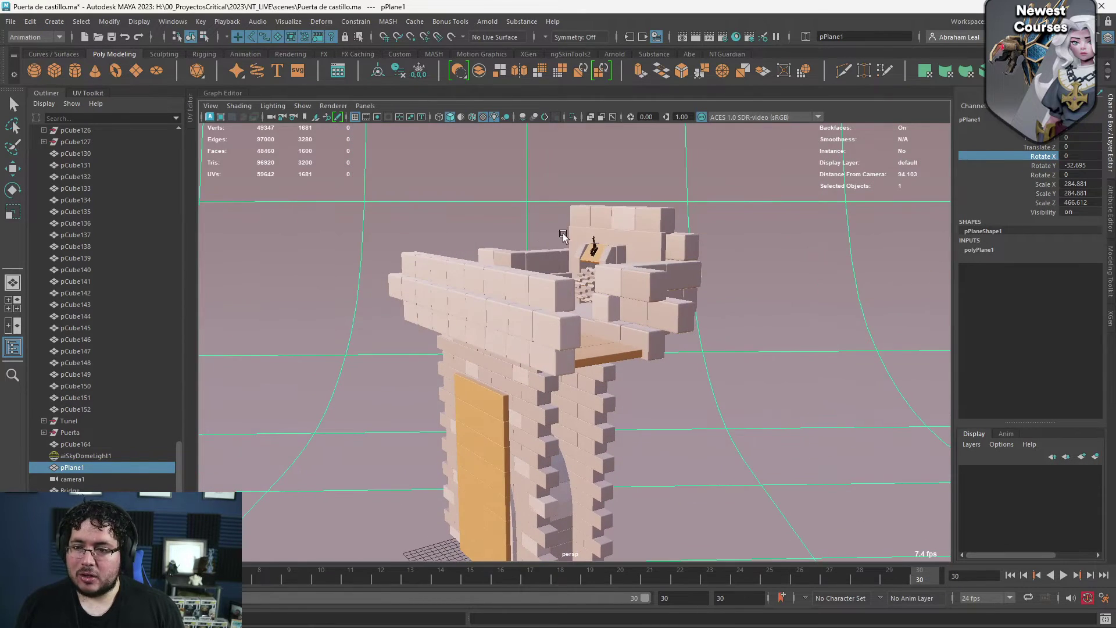
left_click(592, 237)
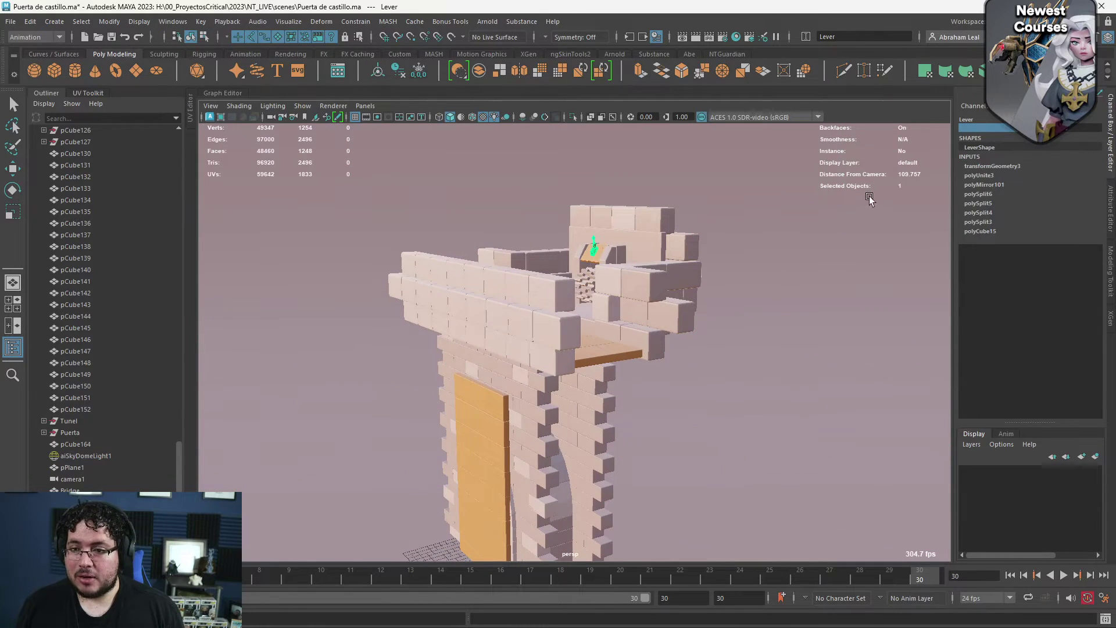
middle_click_drag(750, 226, 810, 229)
middle_click_drag(671, 290, 741, 242, "alt")
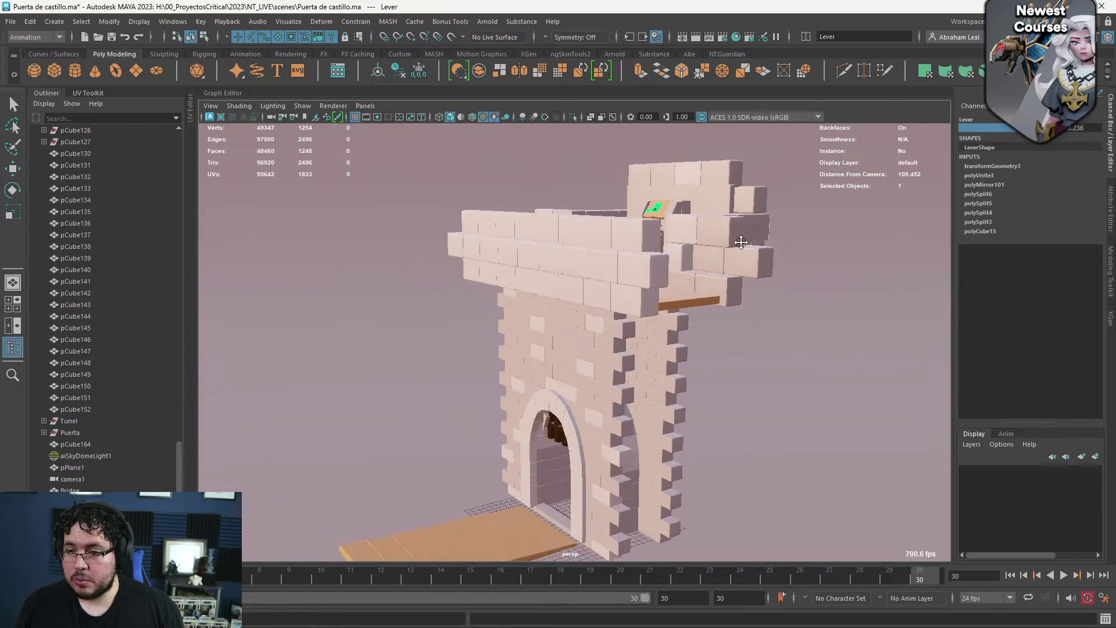
right_click_drag(741, 243, 626, 265, "alt")
middle_click_drag(626, 265, 707, 233)
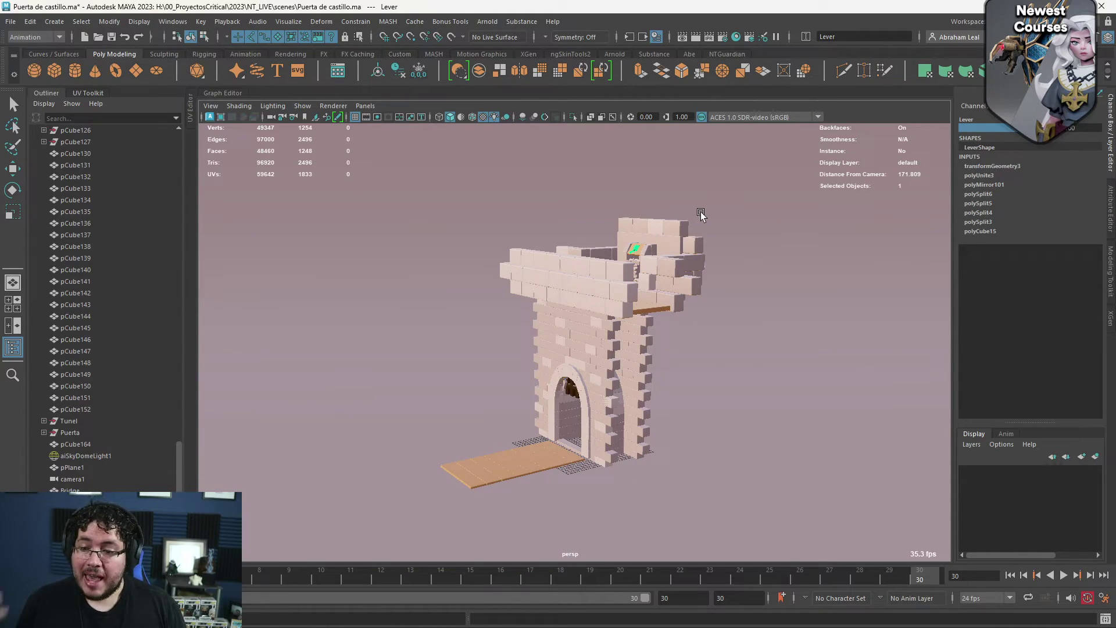
scroll(700, 211, "up", 3)
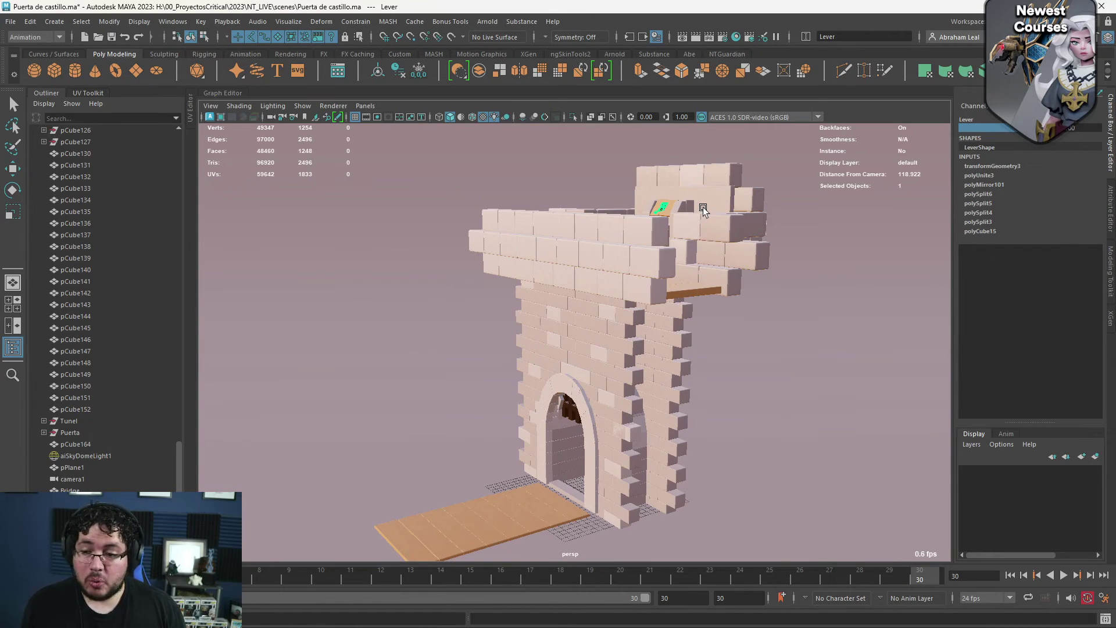
scroll(703, 206, "down", 2)
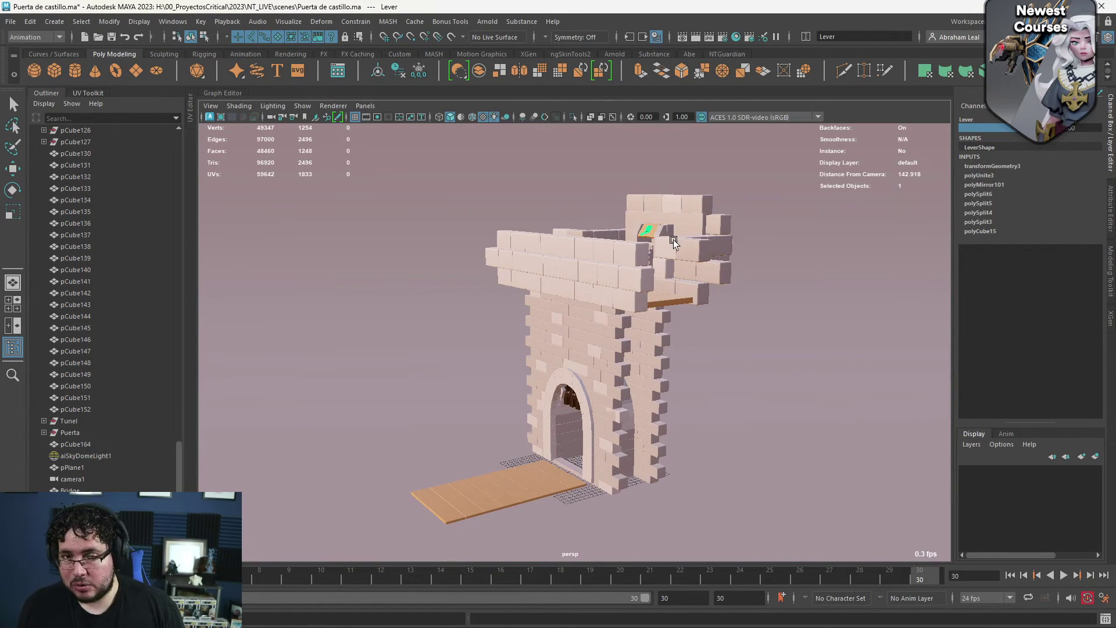